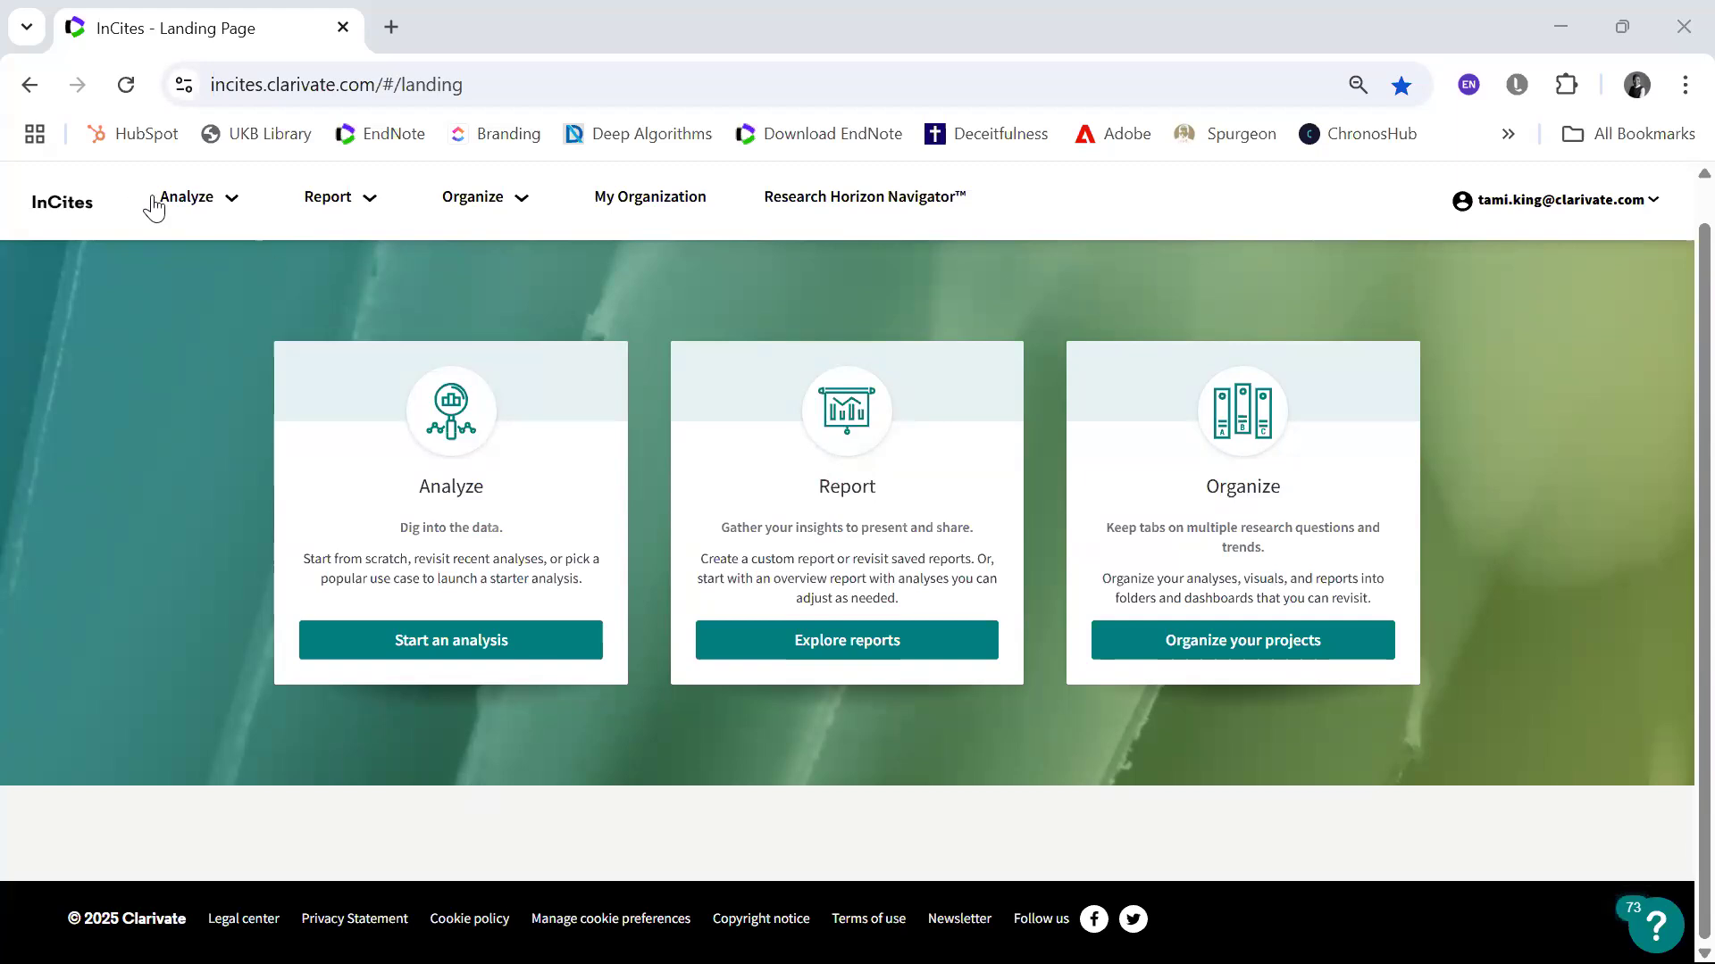
# Step: Open the Organization Report and review its organization, date range and ESCI document filters
pyautogui.click(346, 204)
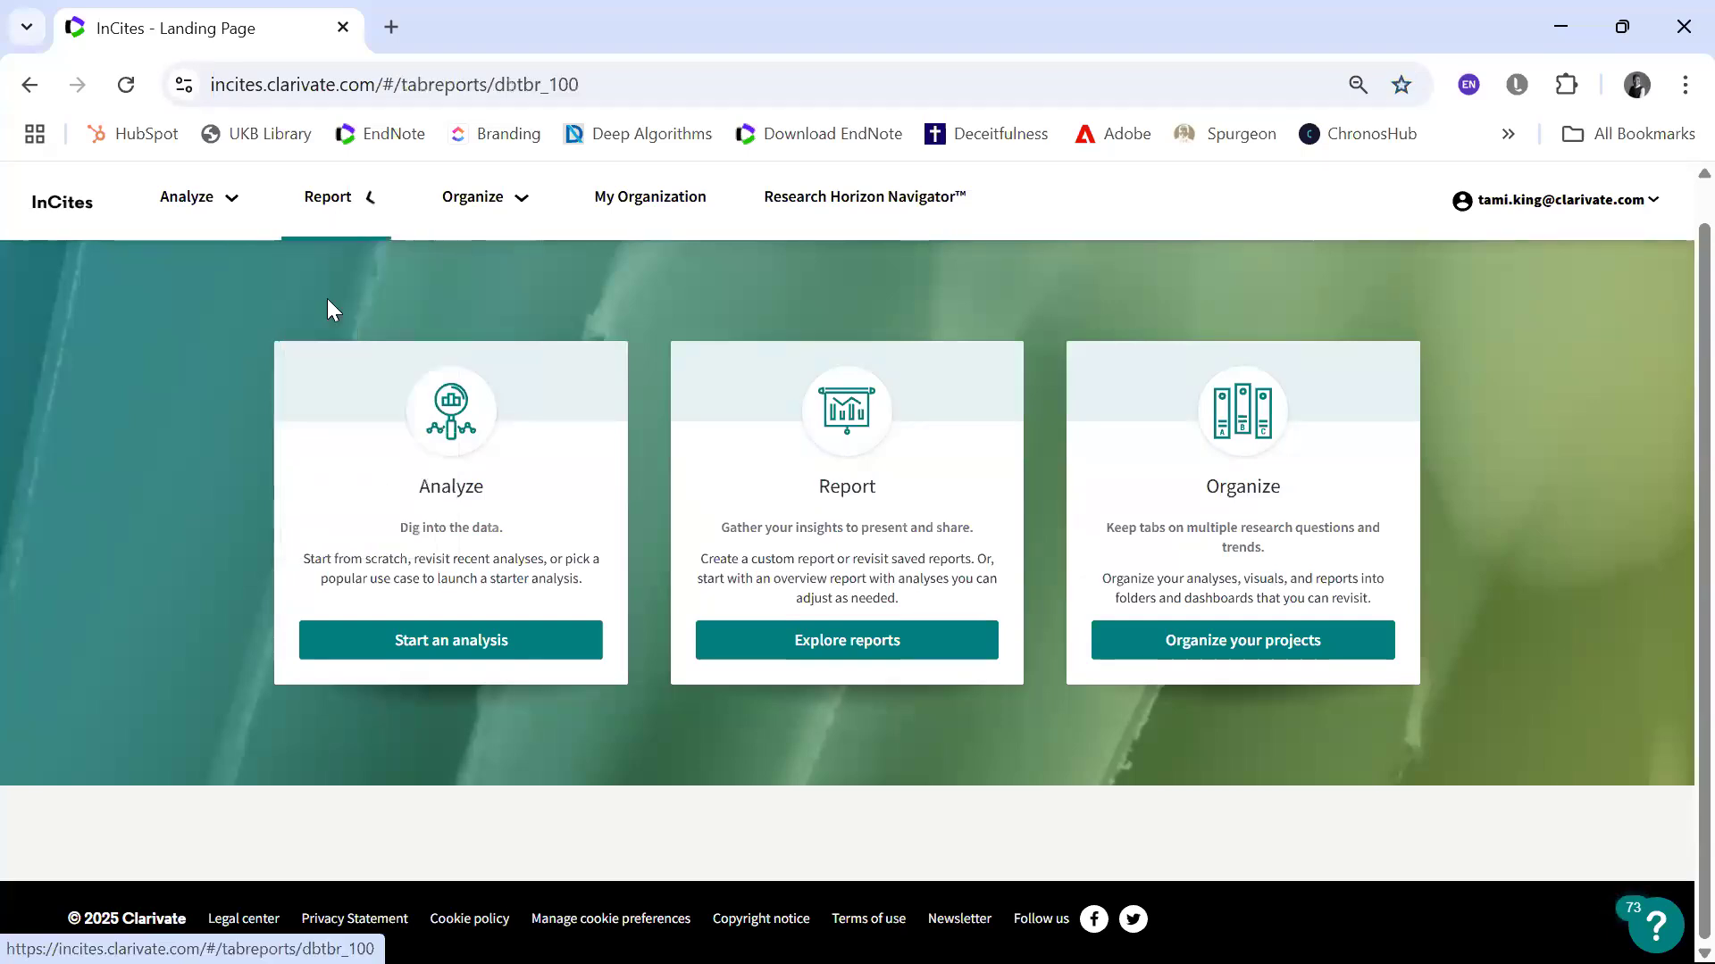
pyautogui.click(327, 305)
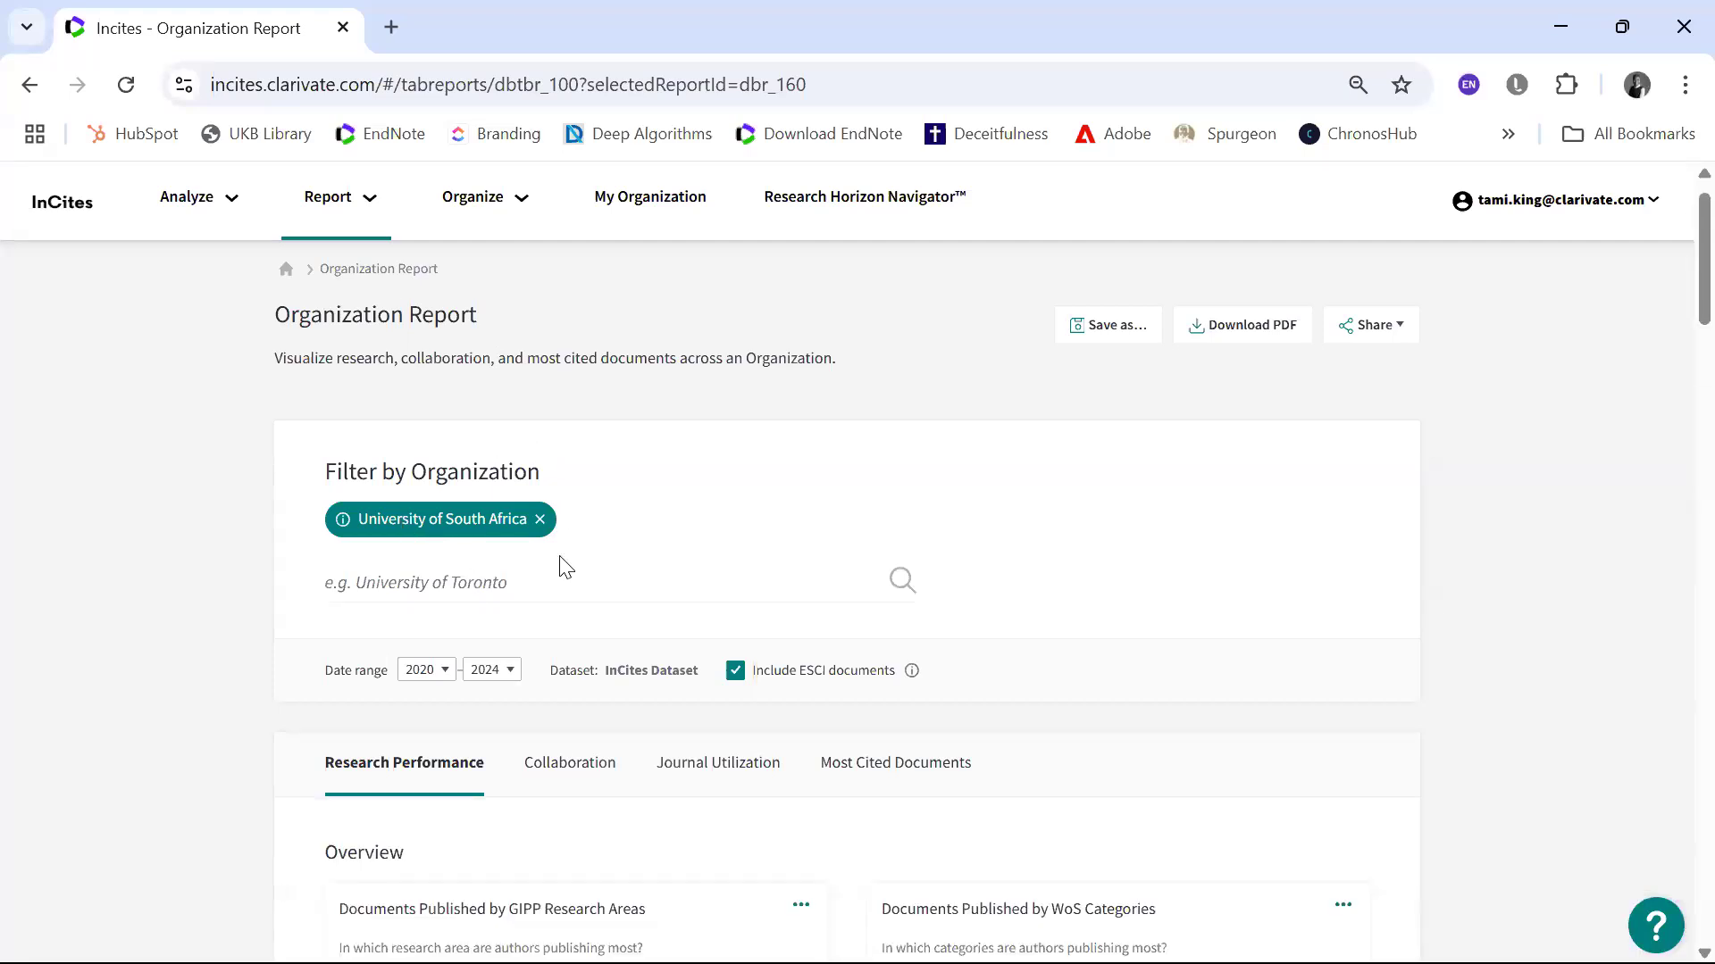
pyautogui.scroll(-2, 565, 567)
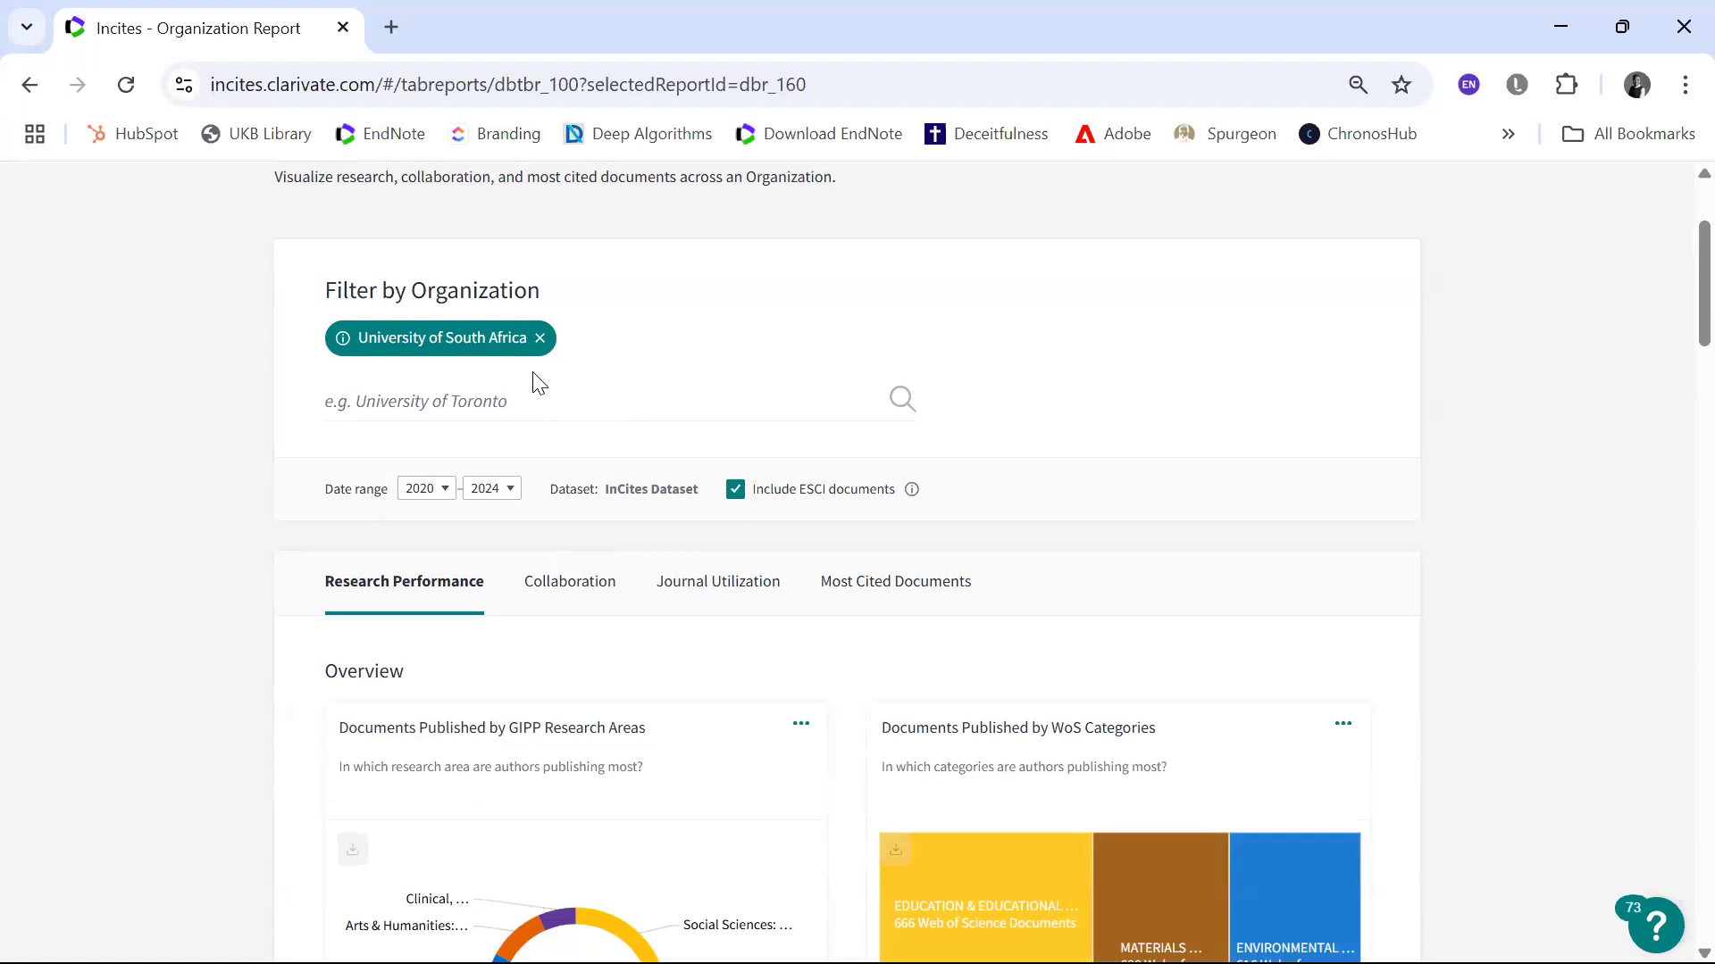
pyautogui.scroll(-1, 538, 384)
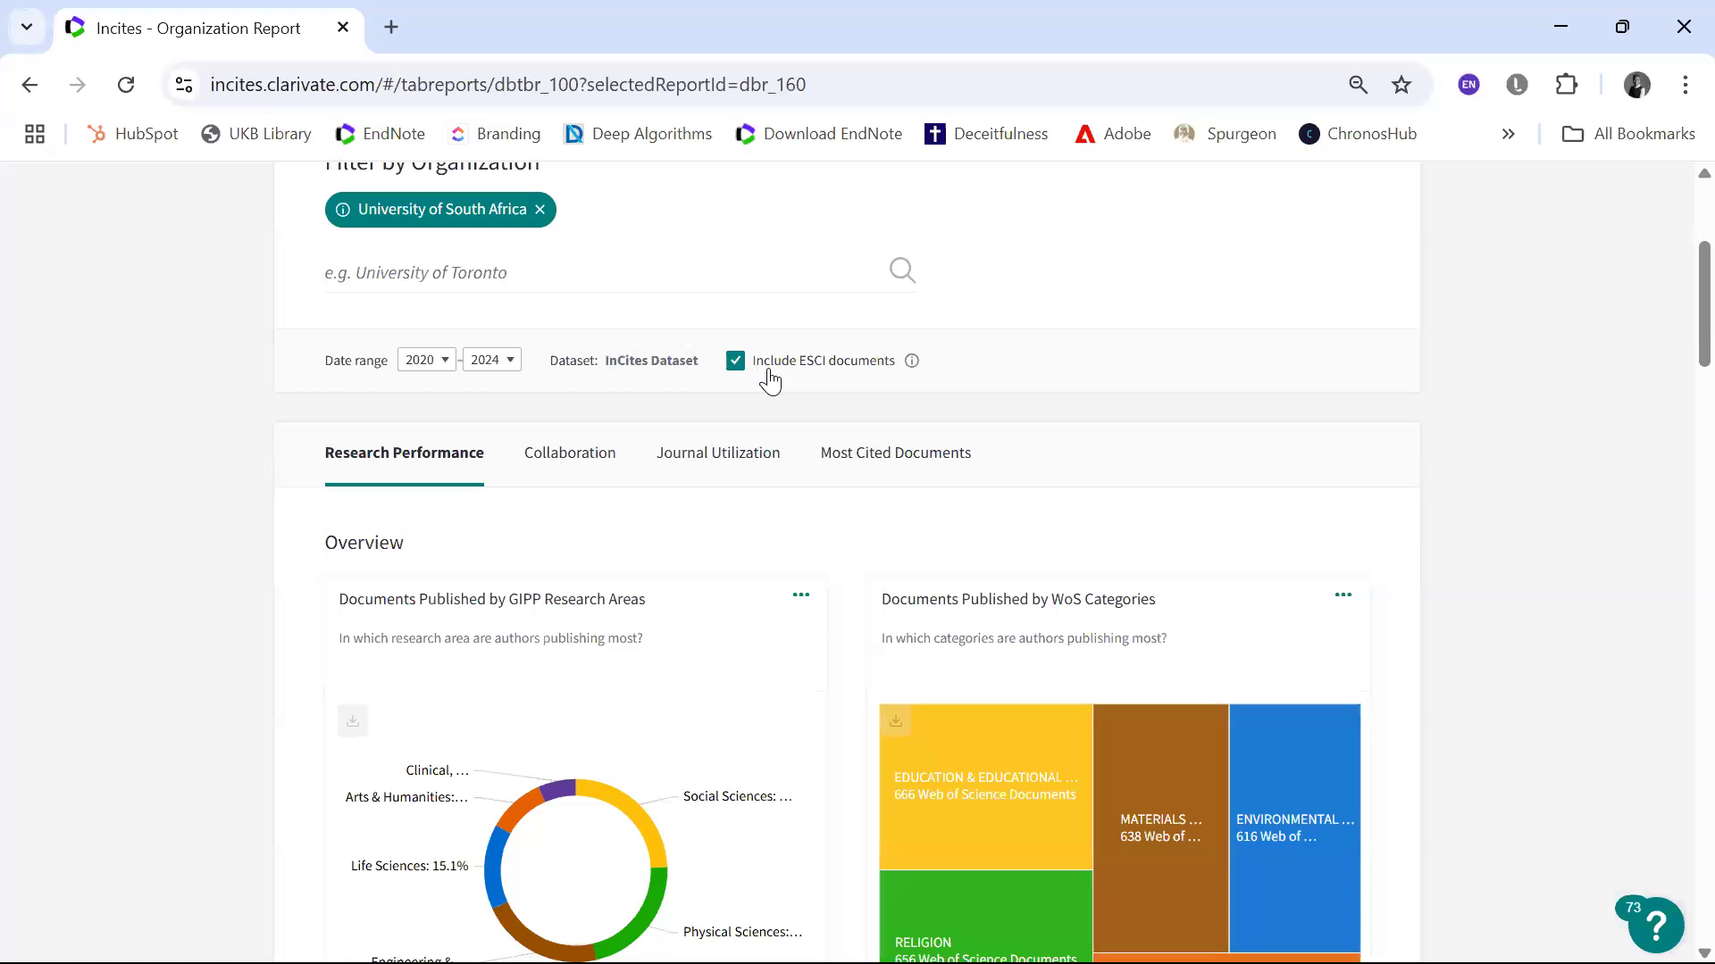
# Step: Examine the Research Performance charts, from the overview by research area through the production, JIF quartile and citation impact visuals
pyautogui.scroll(-2, 768, 368)
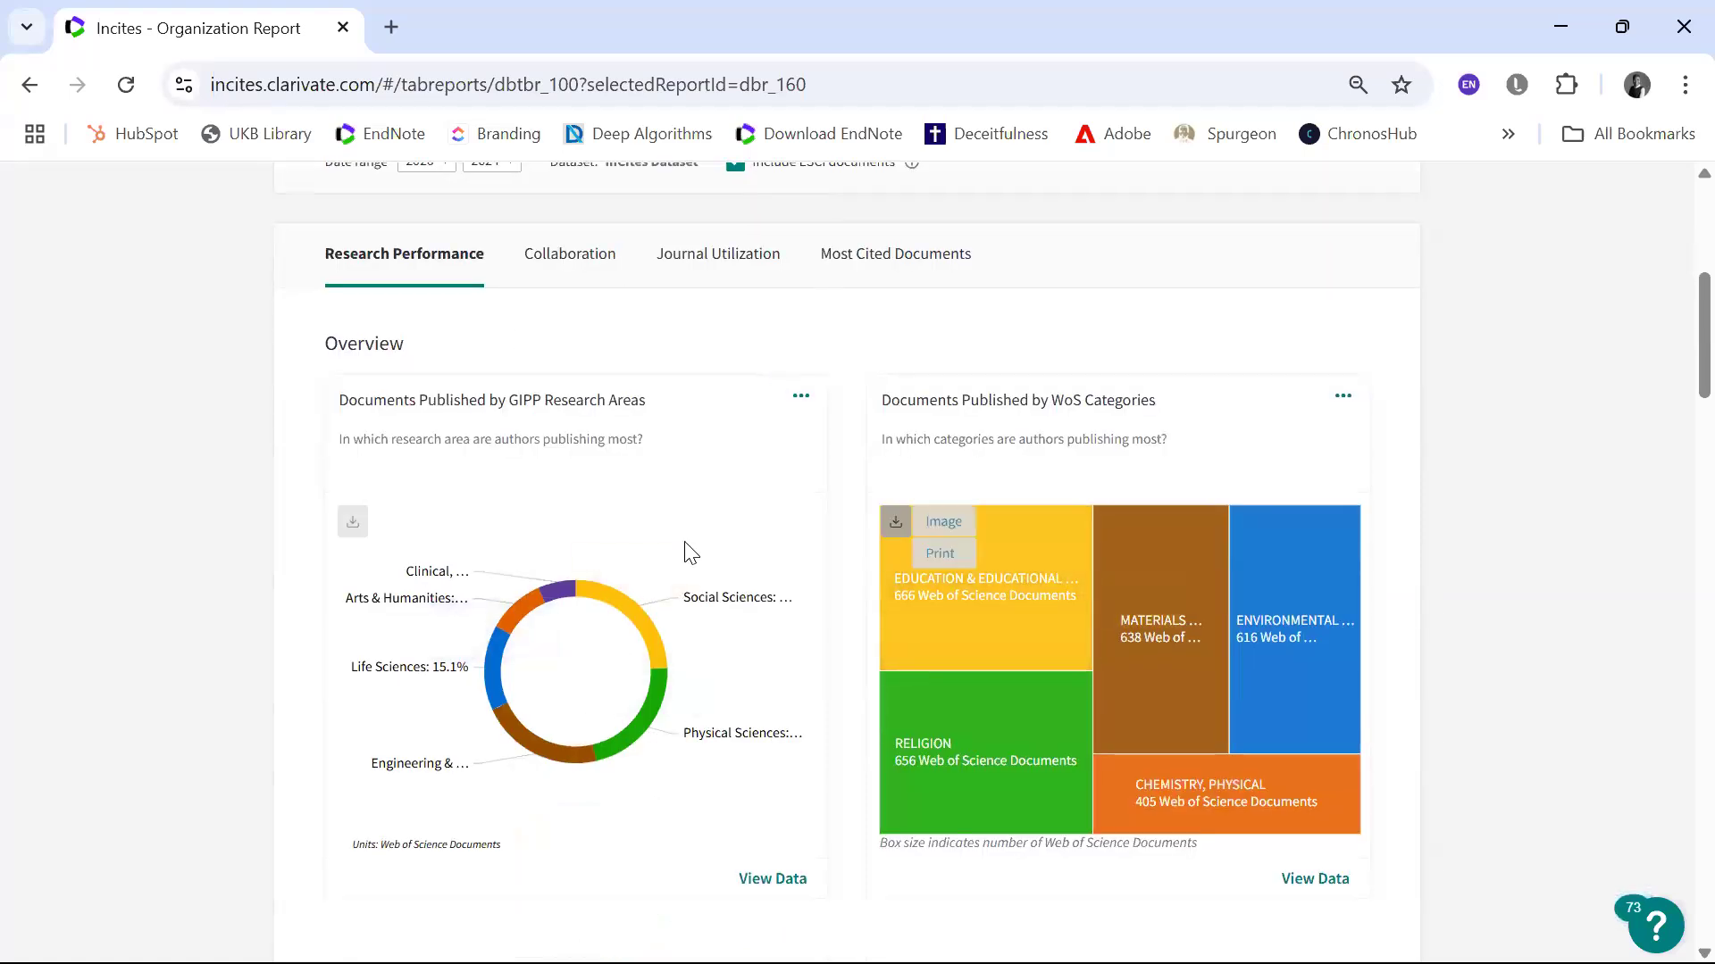
pyautogui.scroll(-2, 639, 600)
pyautogui.scroll(-8, 640, 600)
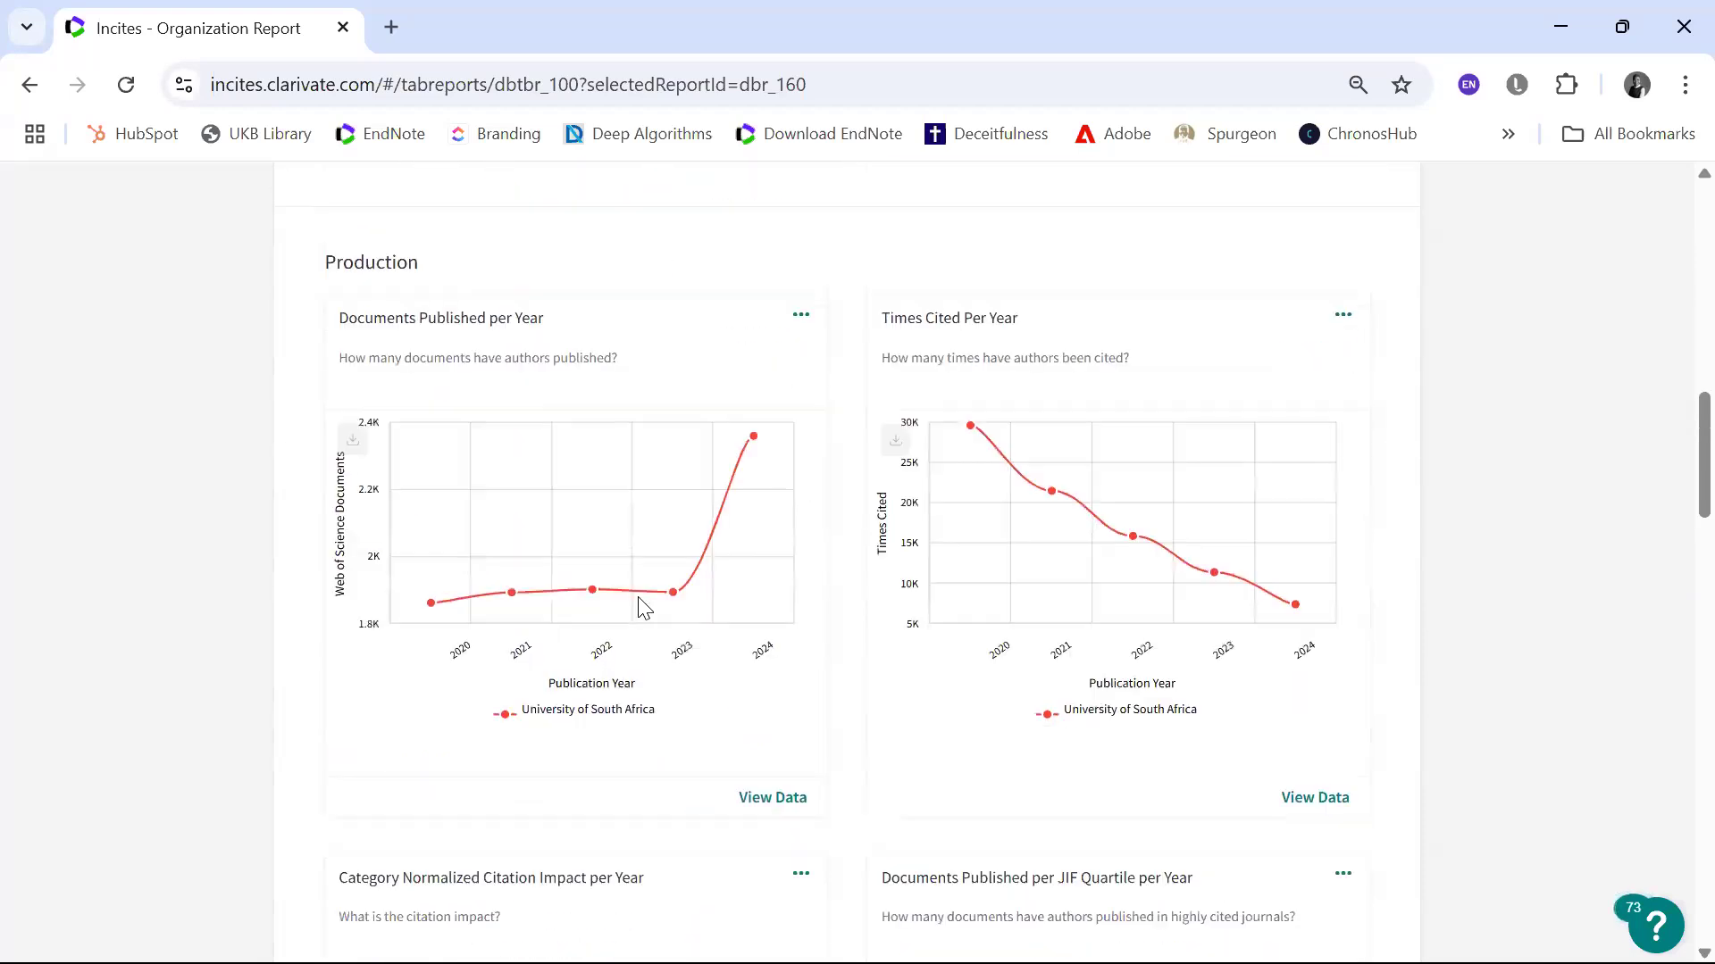
pyautogui.scroll(-10, 641, 608)
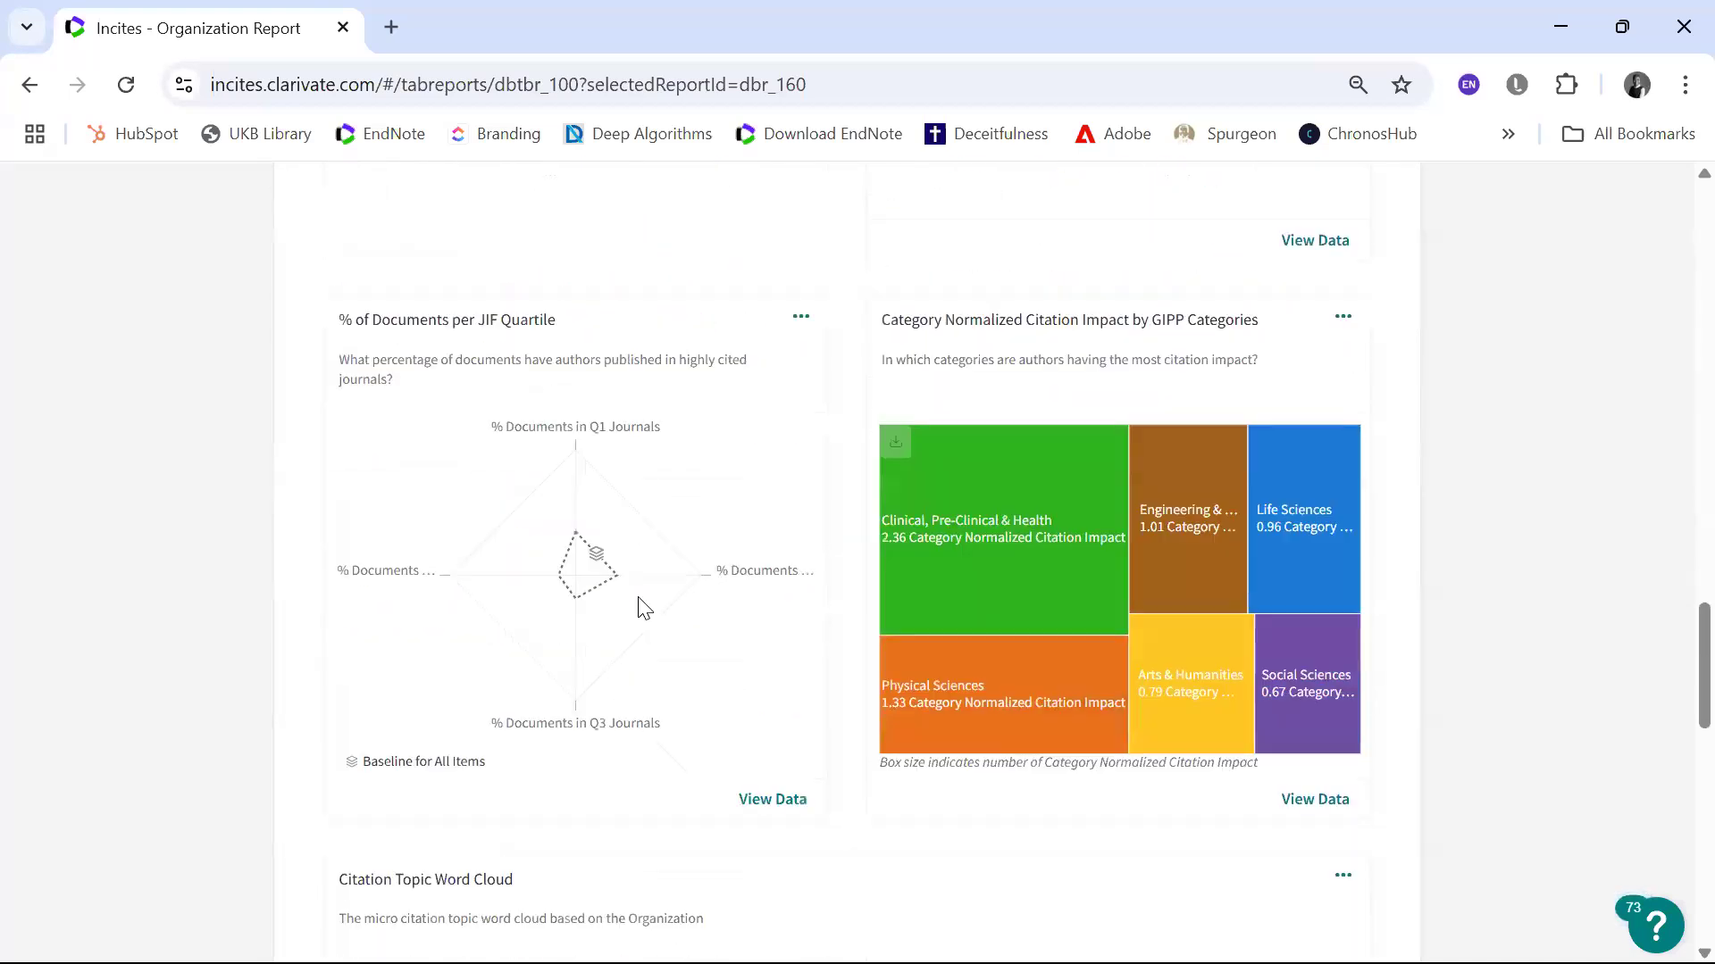
pyautogui.scroll(5, 639, 608)
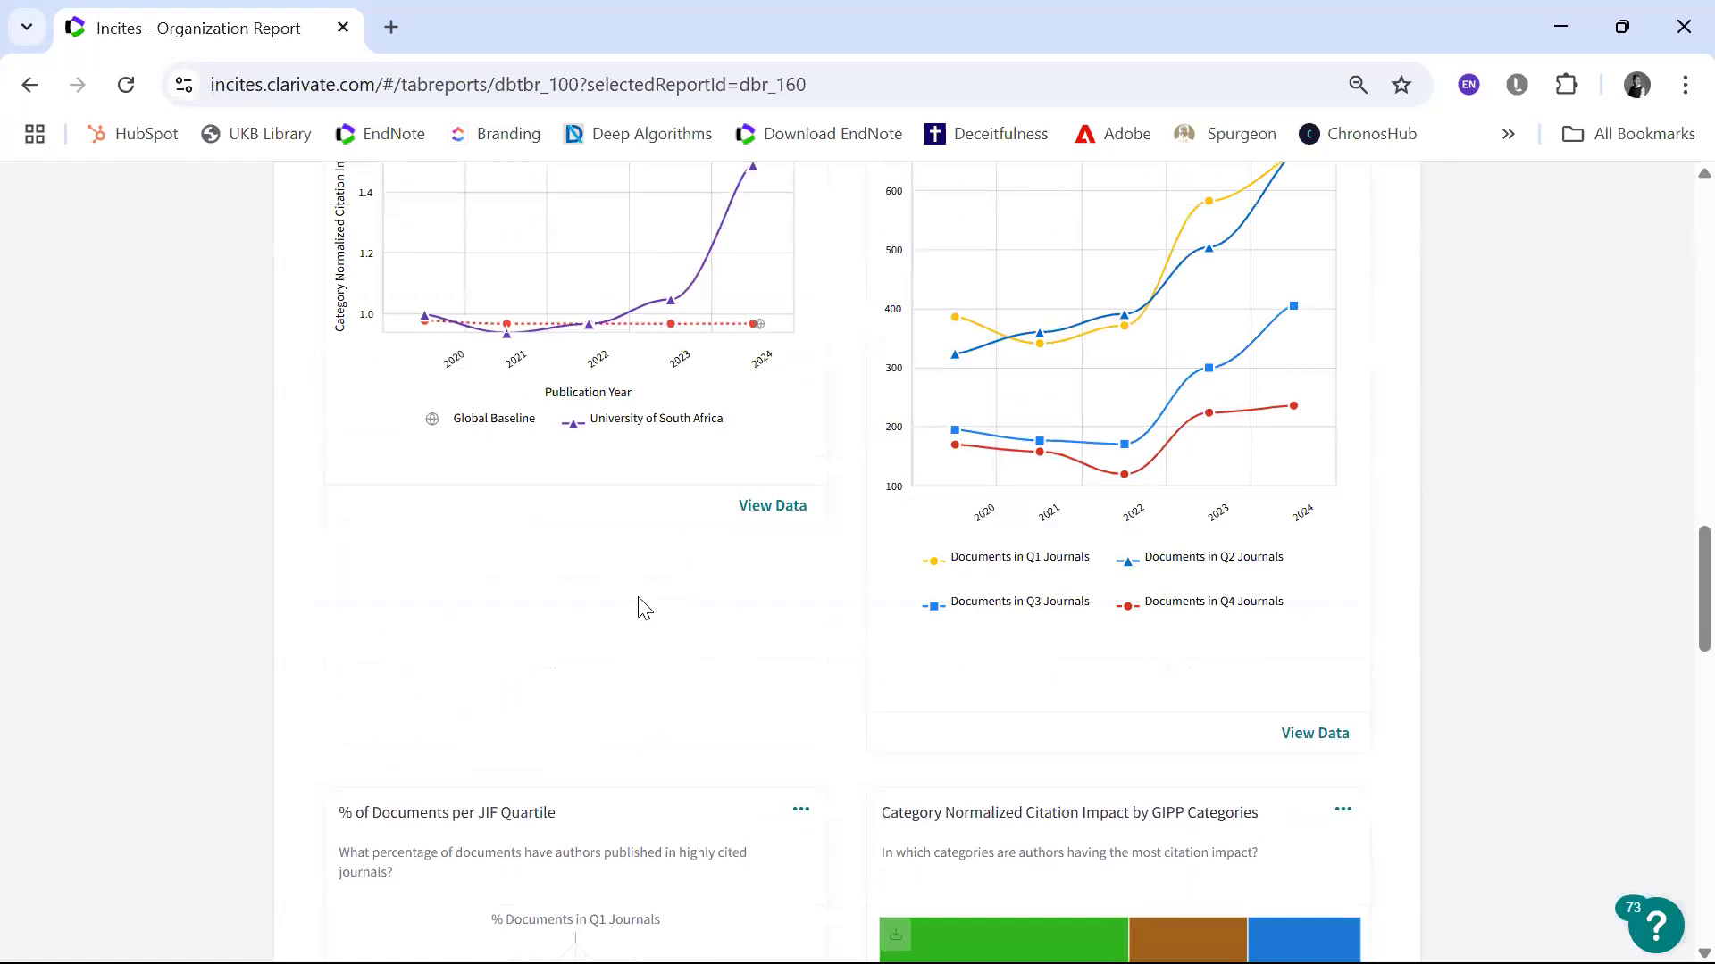
pyautogui.scroll(3, 639, 608)
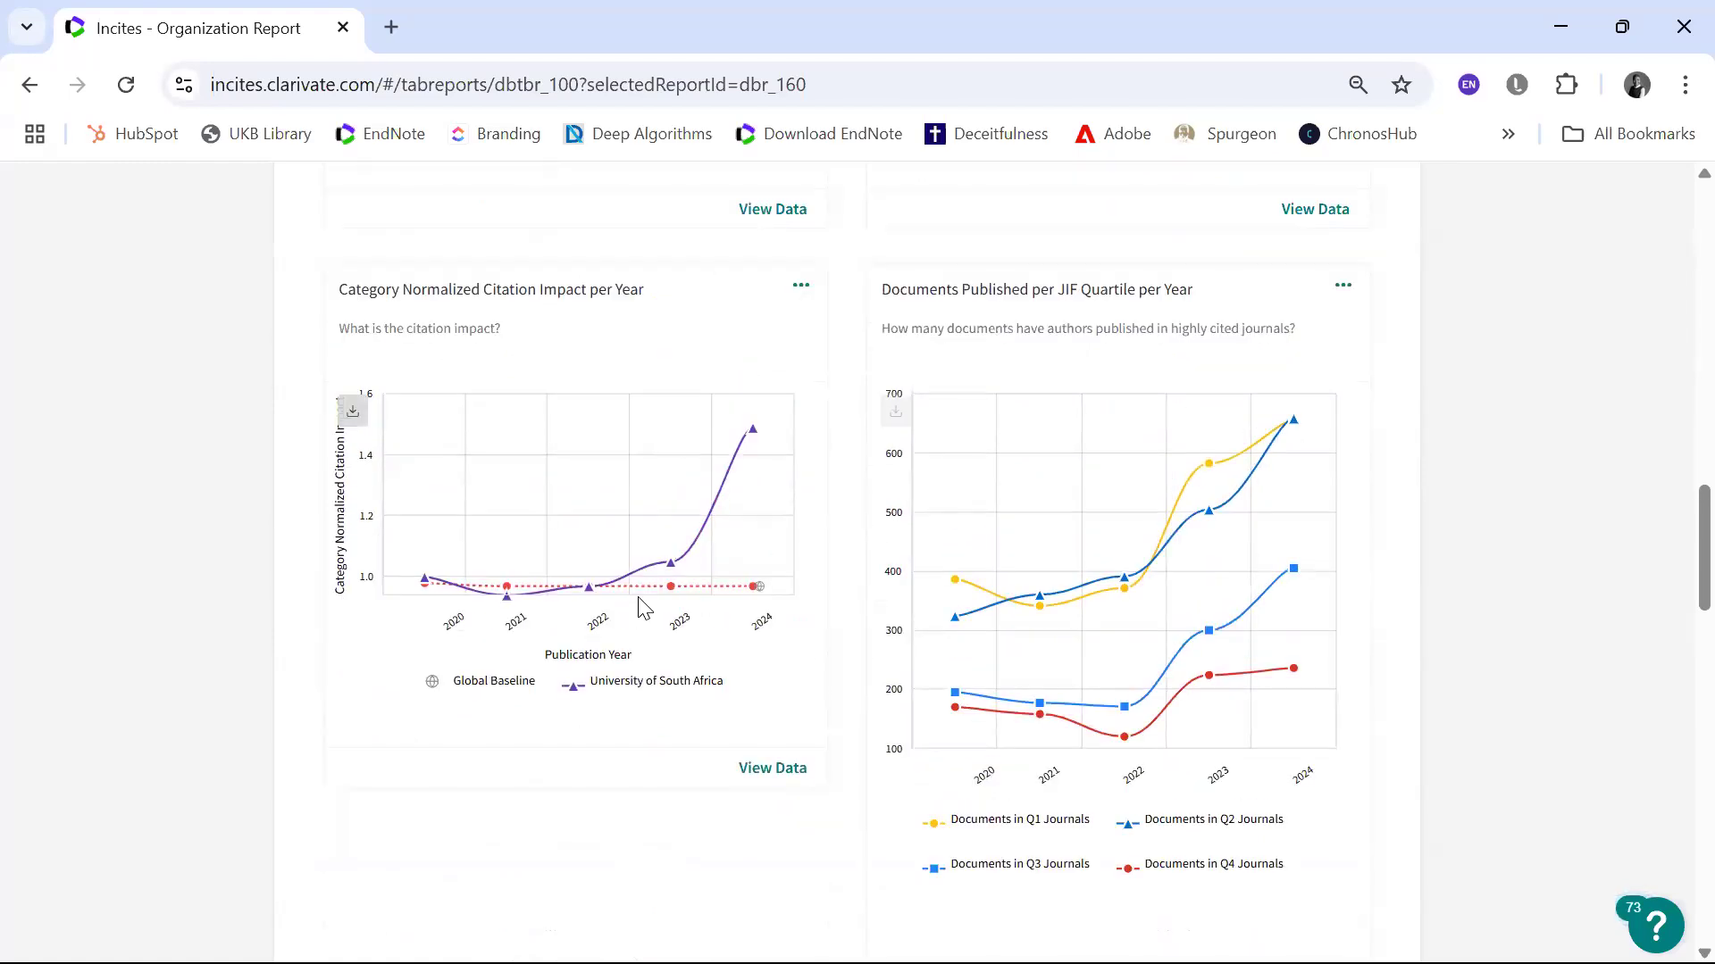
pyautogui.scroll(2, 641, 607)
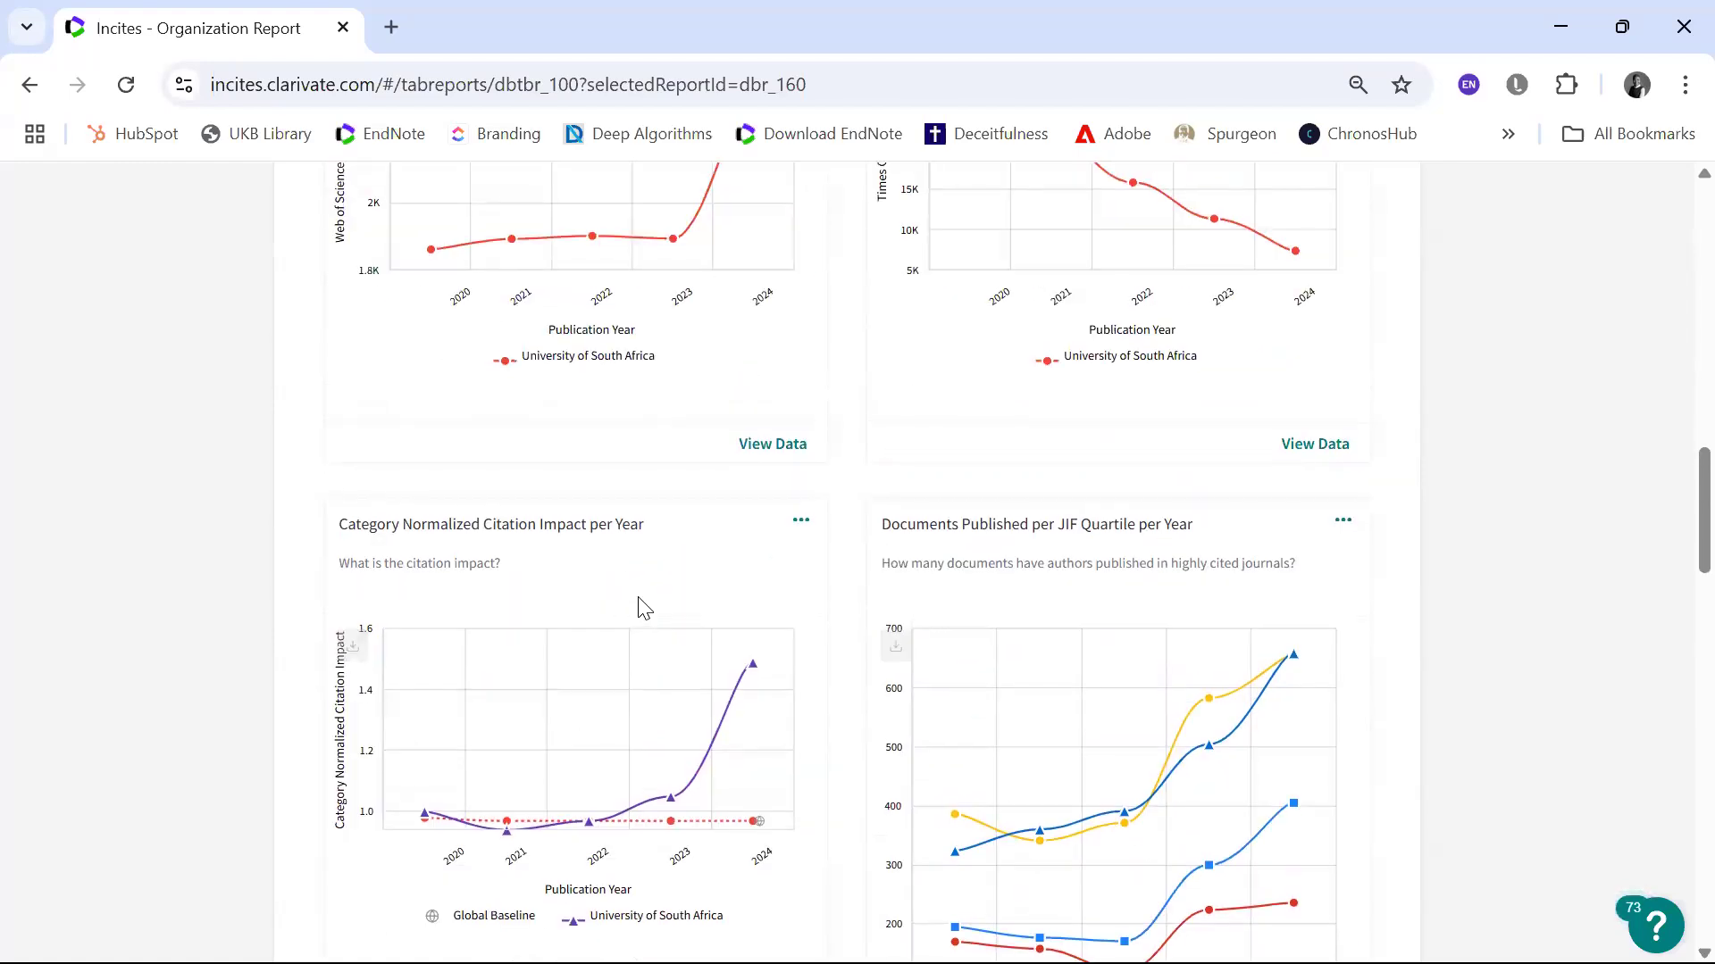
pyautogui.scroll(2, 641, 608)
pyautogui.scroll(2, 641, 609)
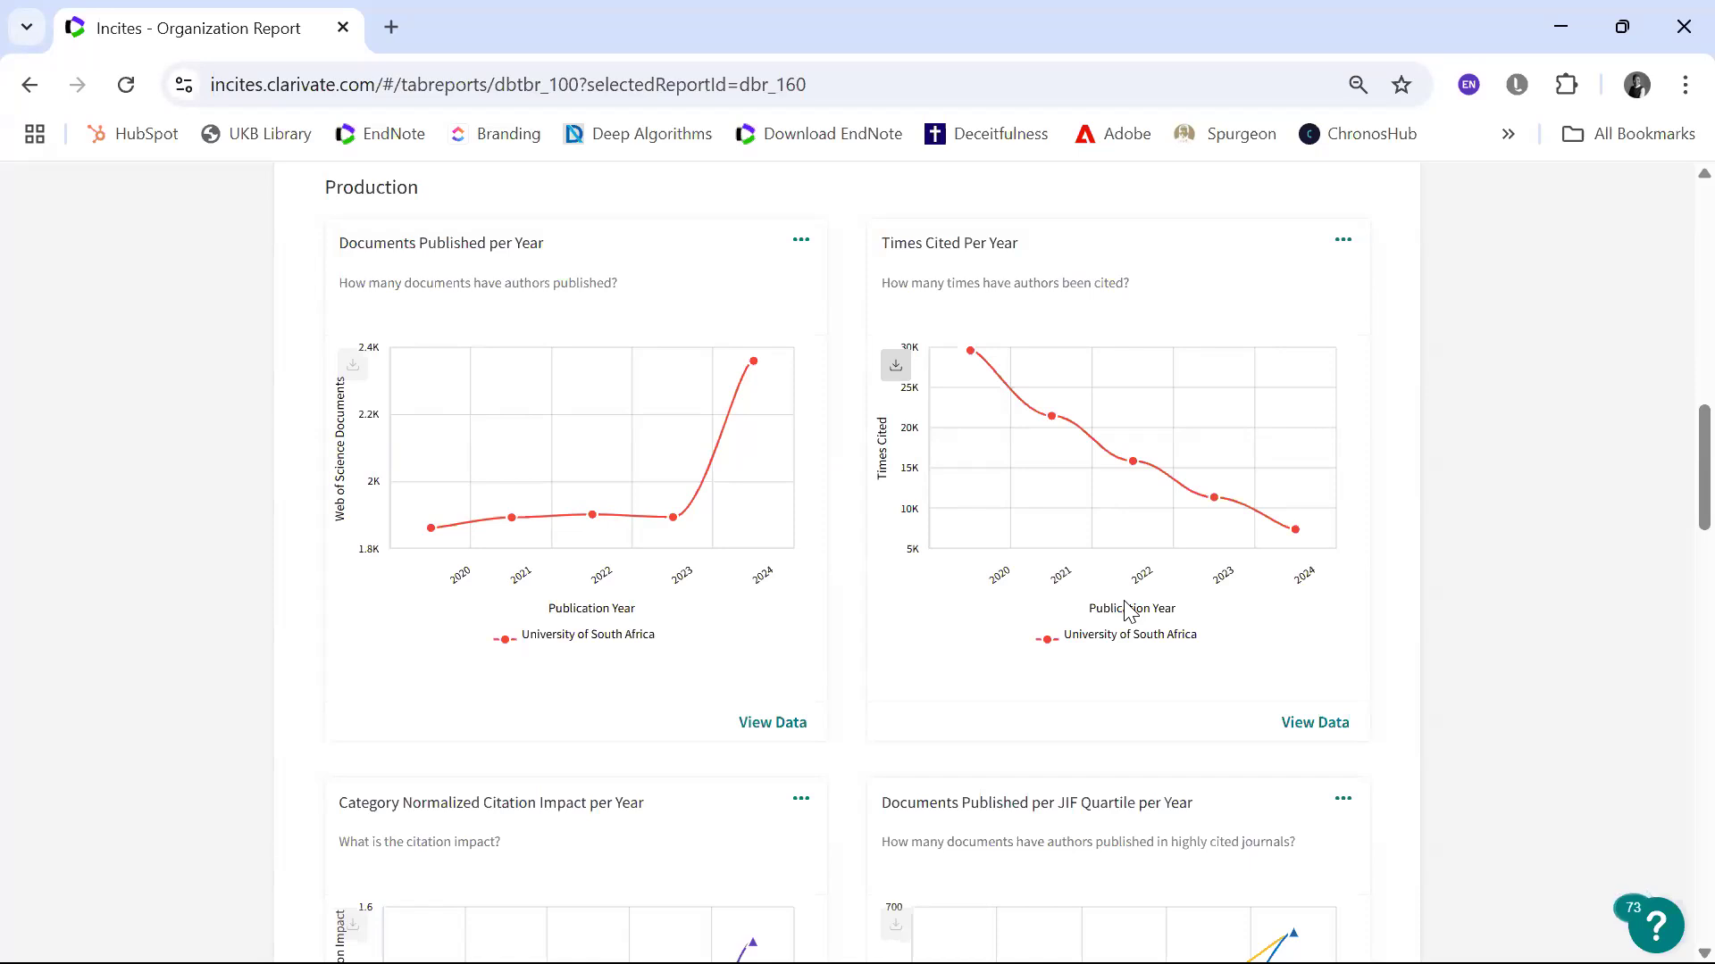
# Step: Compare the yearly documents published and times cited trends with the Category Normalized Citation Impact per Year chart
pyautogui.scroll(-5, 1127, 609)
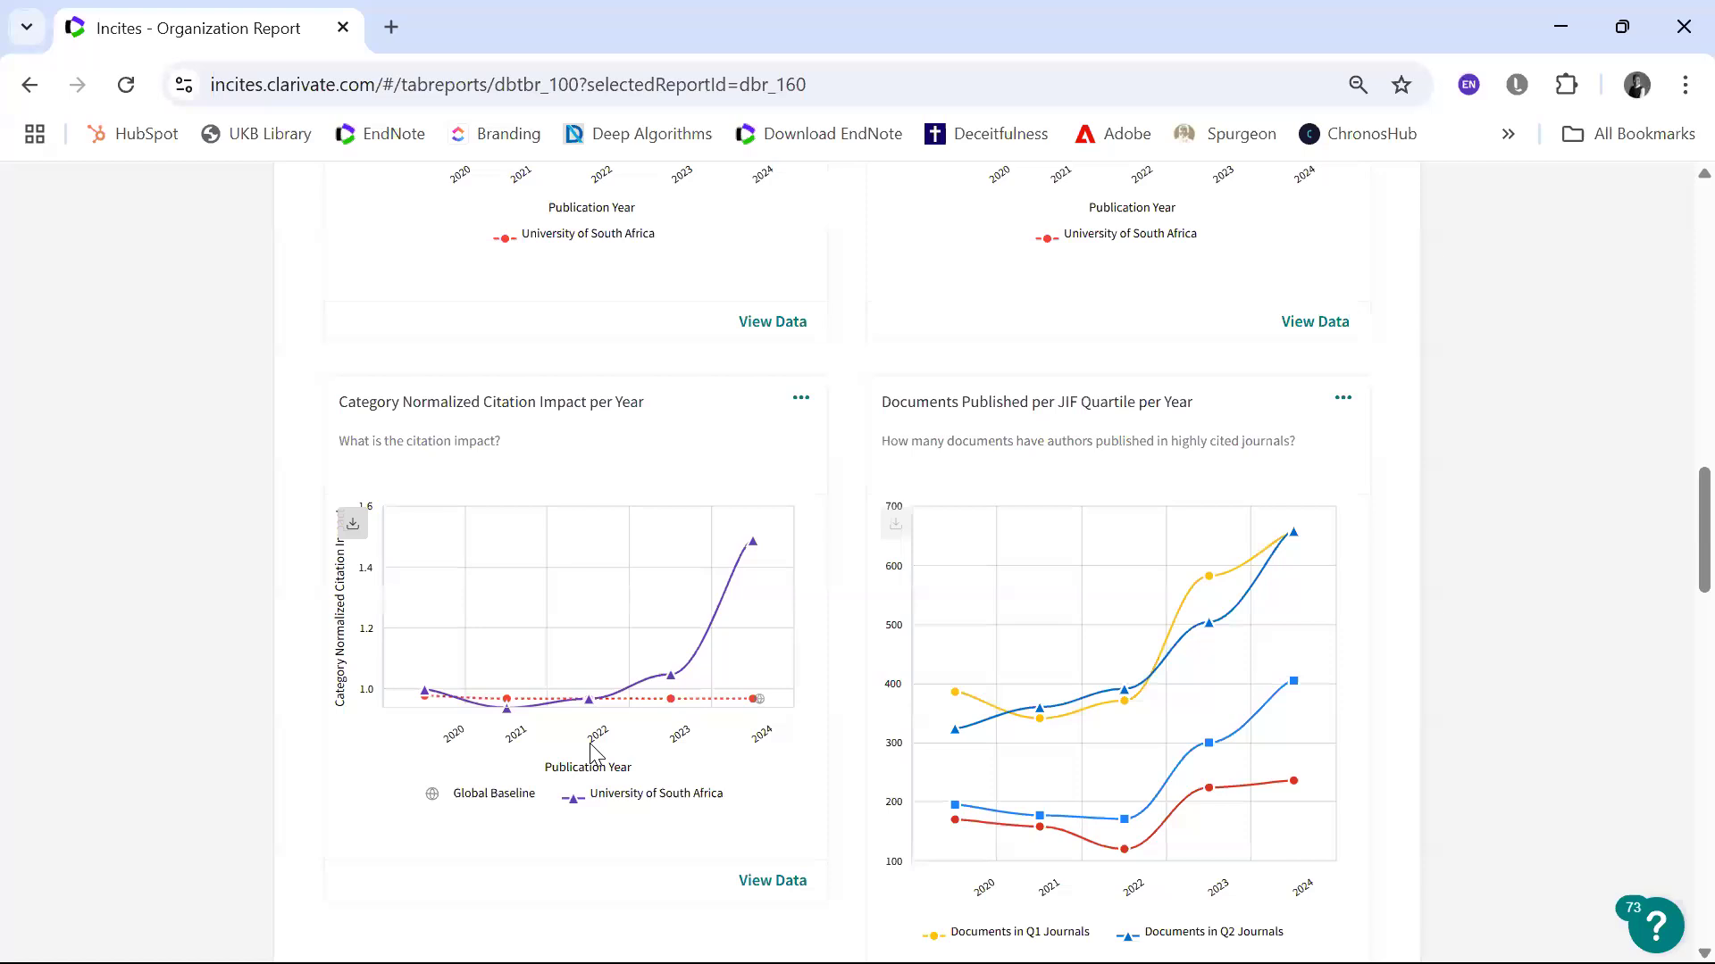
pyautogui.scroll(4, 592, 753)
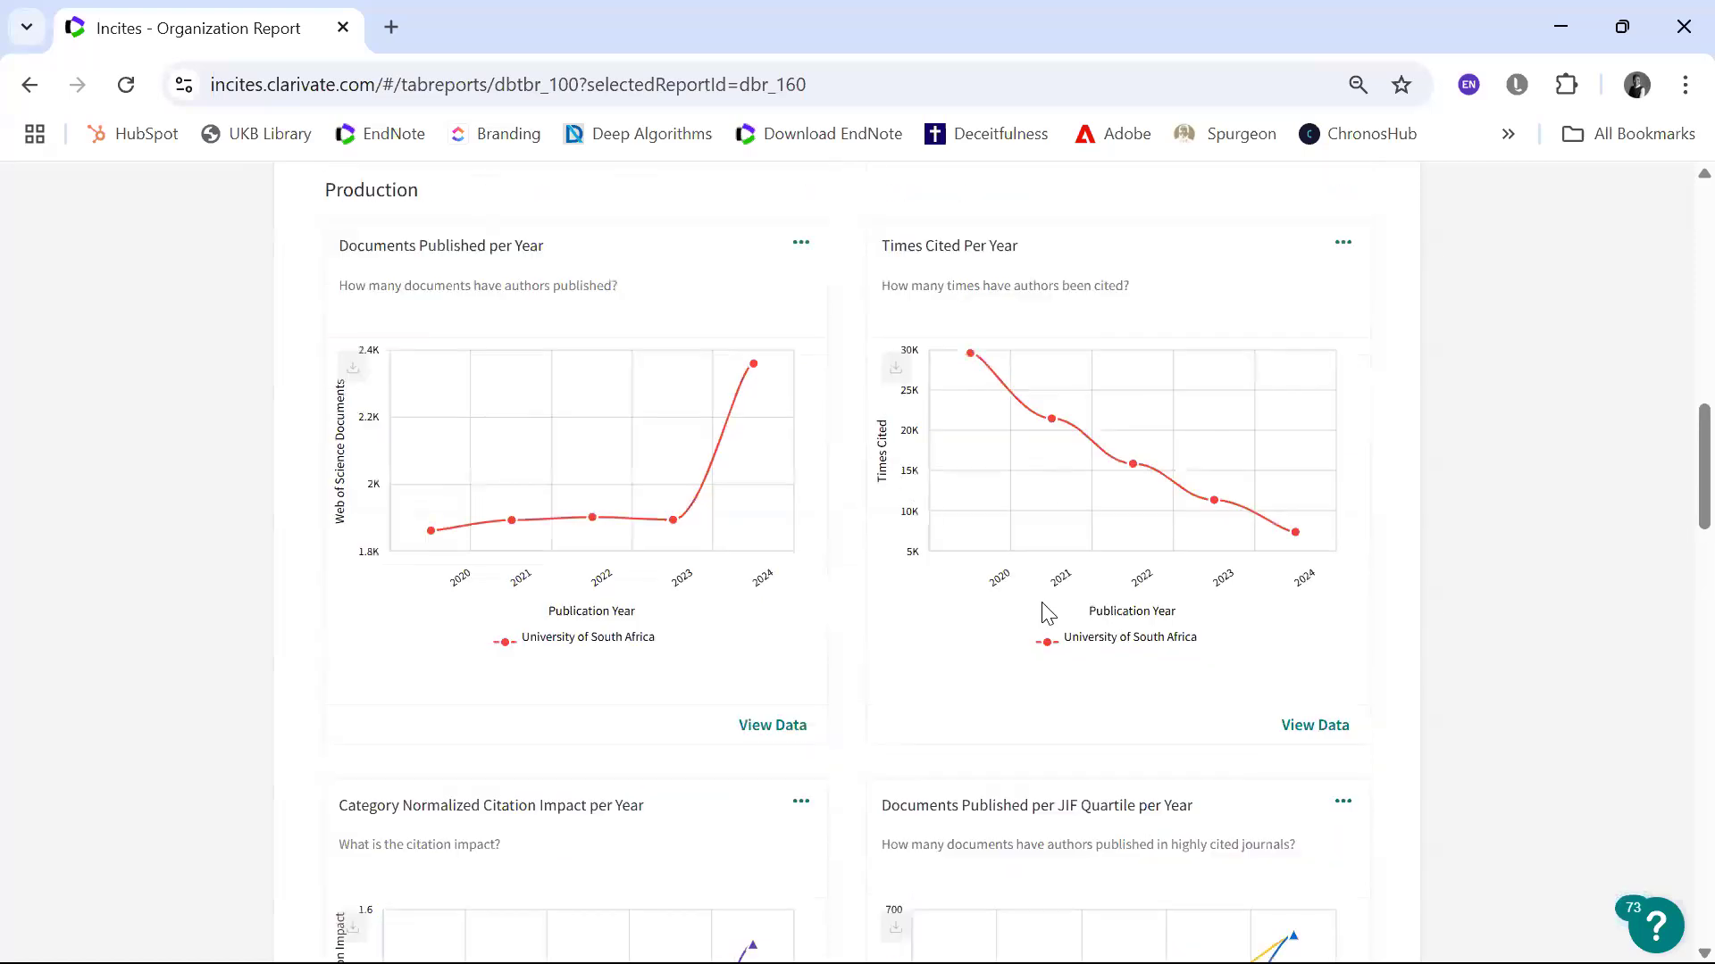
pyautogui.scroll(-5, 534, 903)
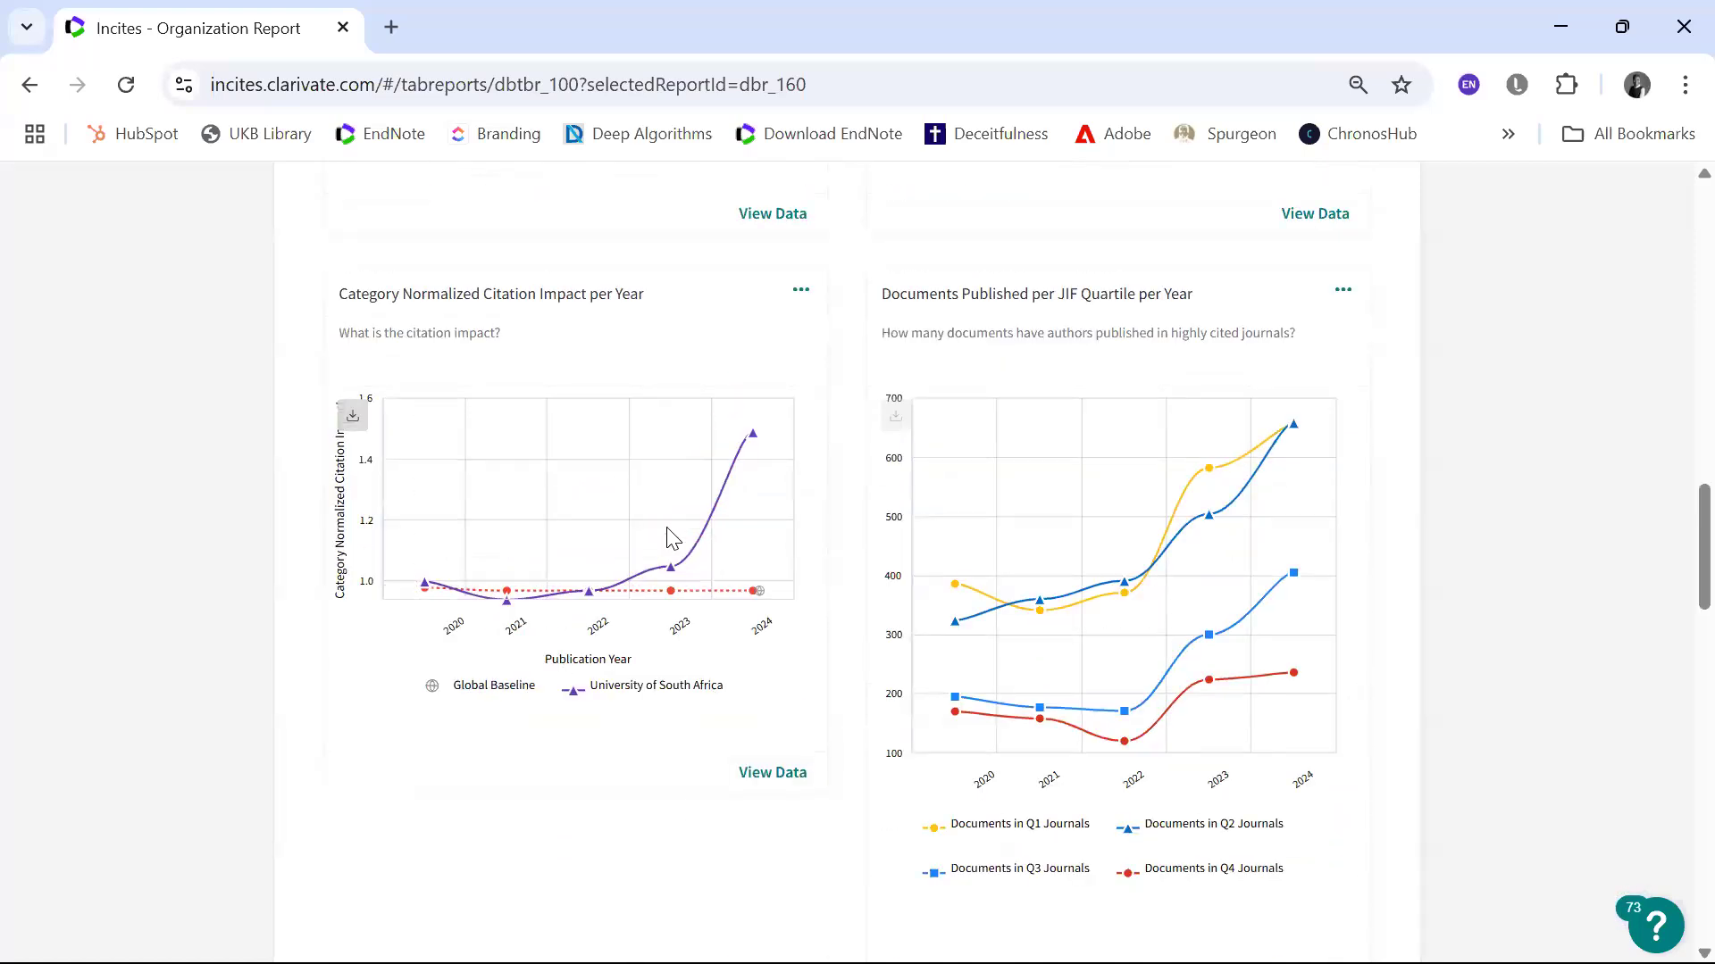
pyautogui.moveTo(669, 535)
pyautogui.scroll(5, 596, 335)
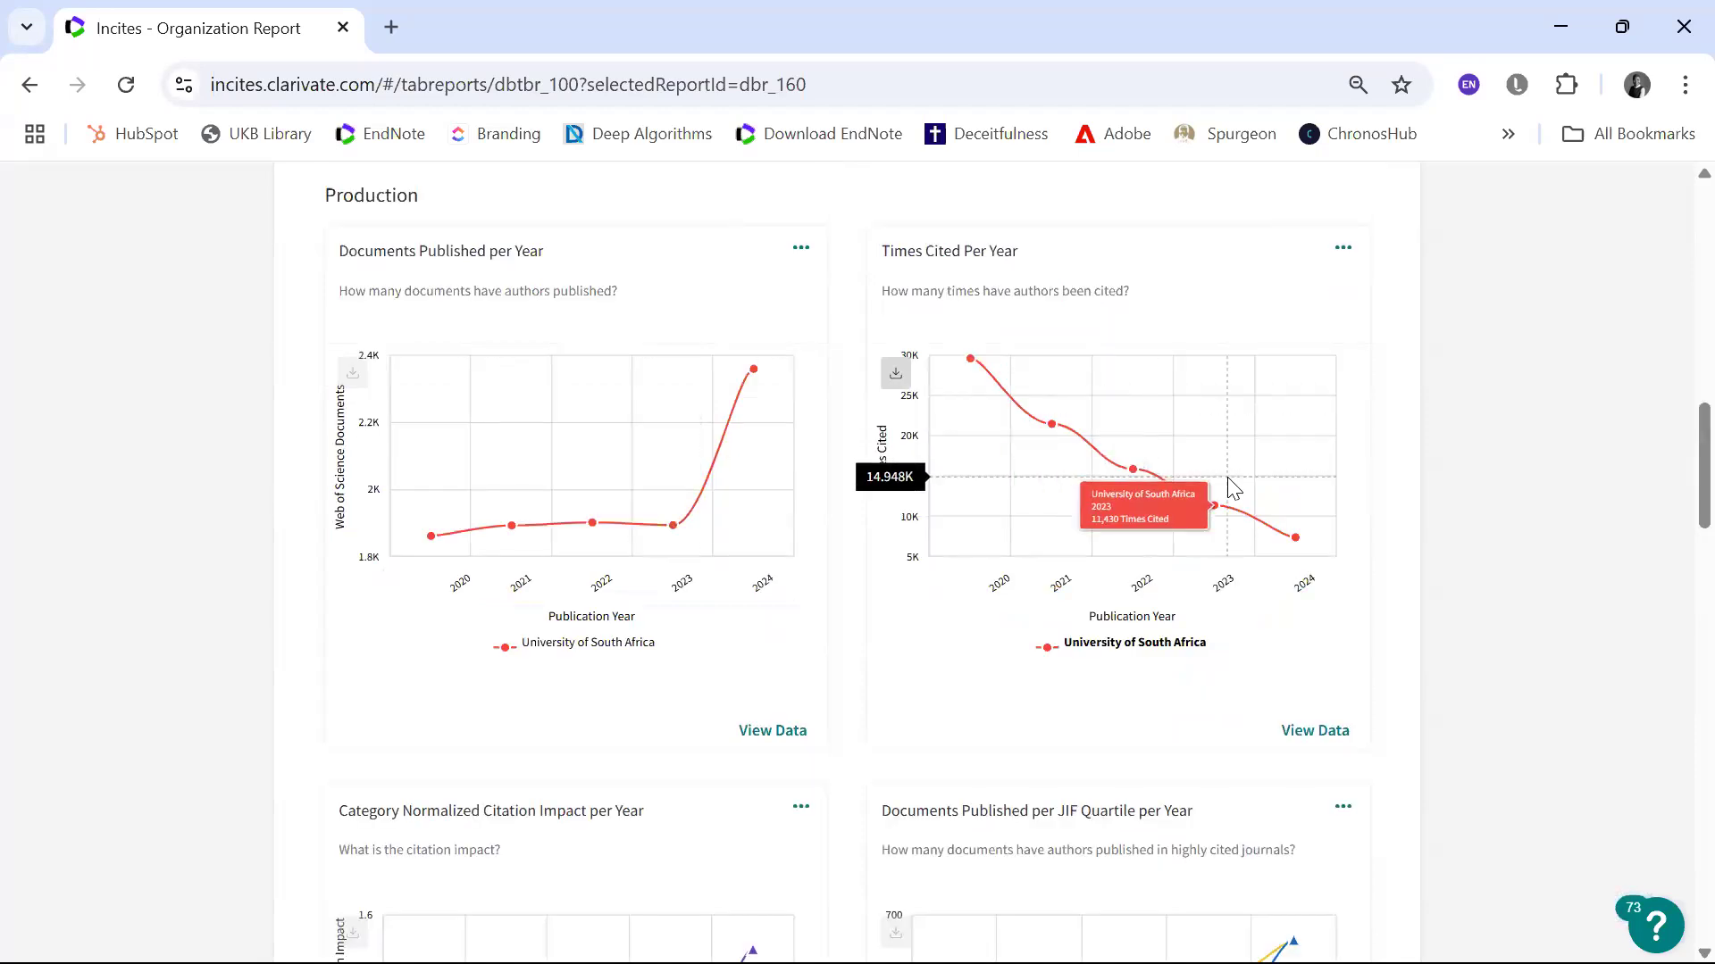
pyautogui.scroll(-5, 1232, 486)
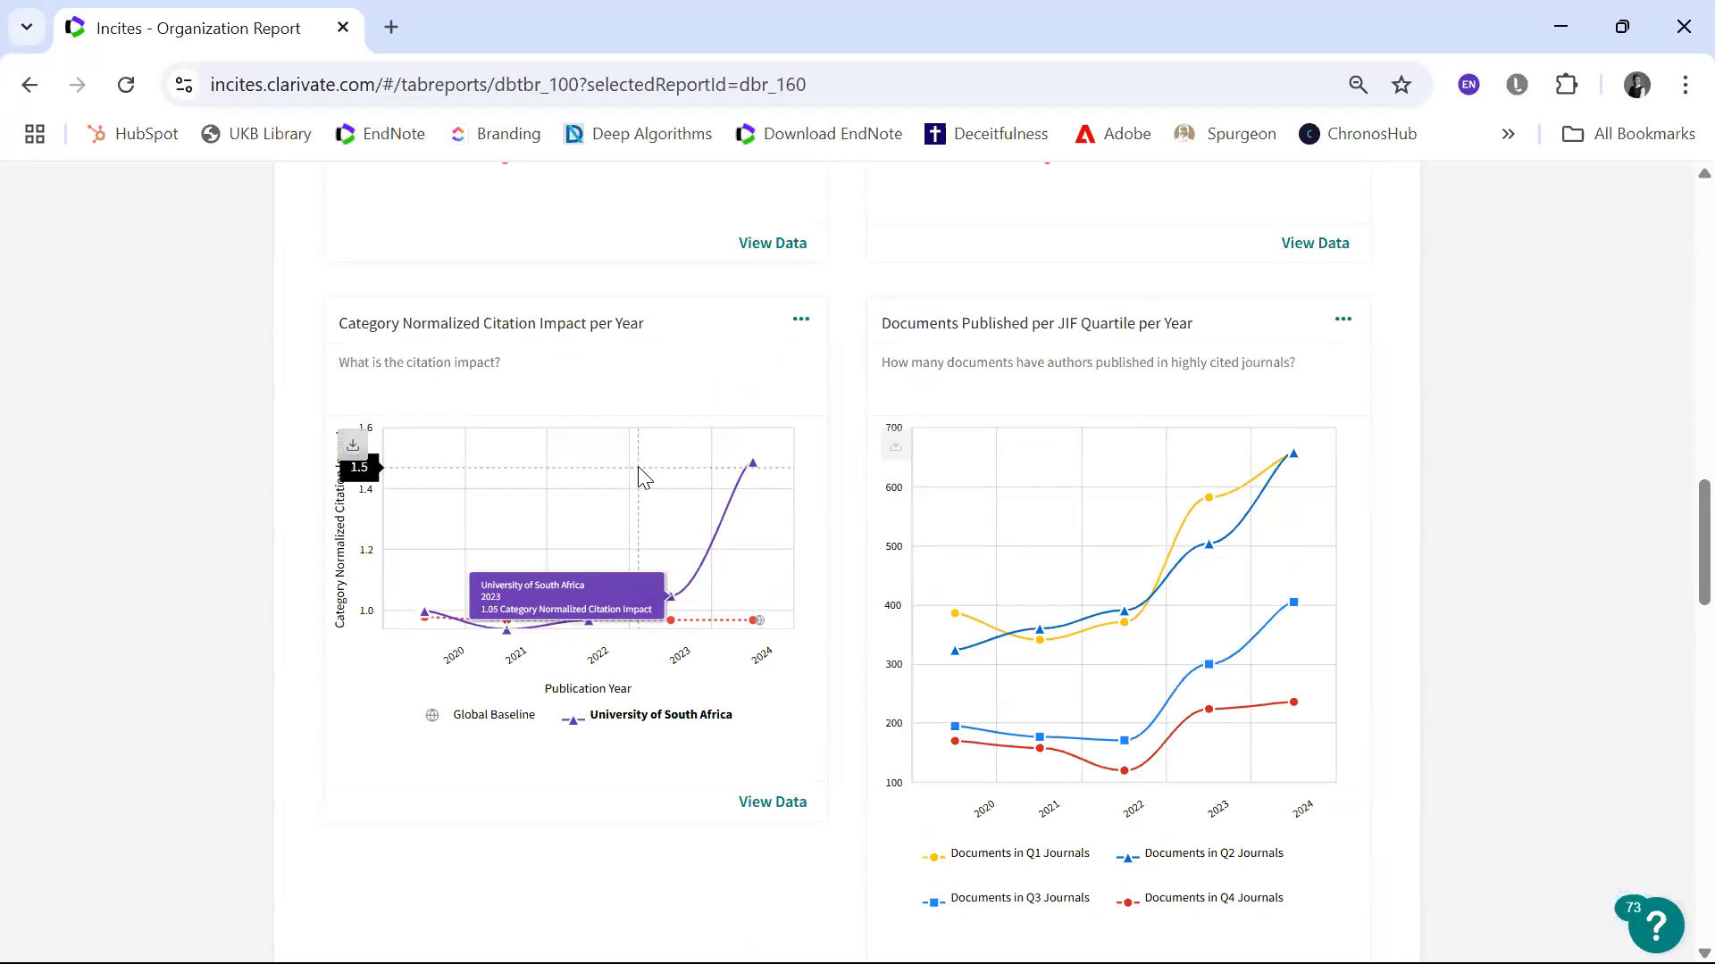
pyautogui.scroll(5, 643, 478)
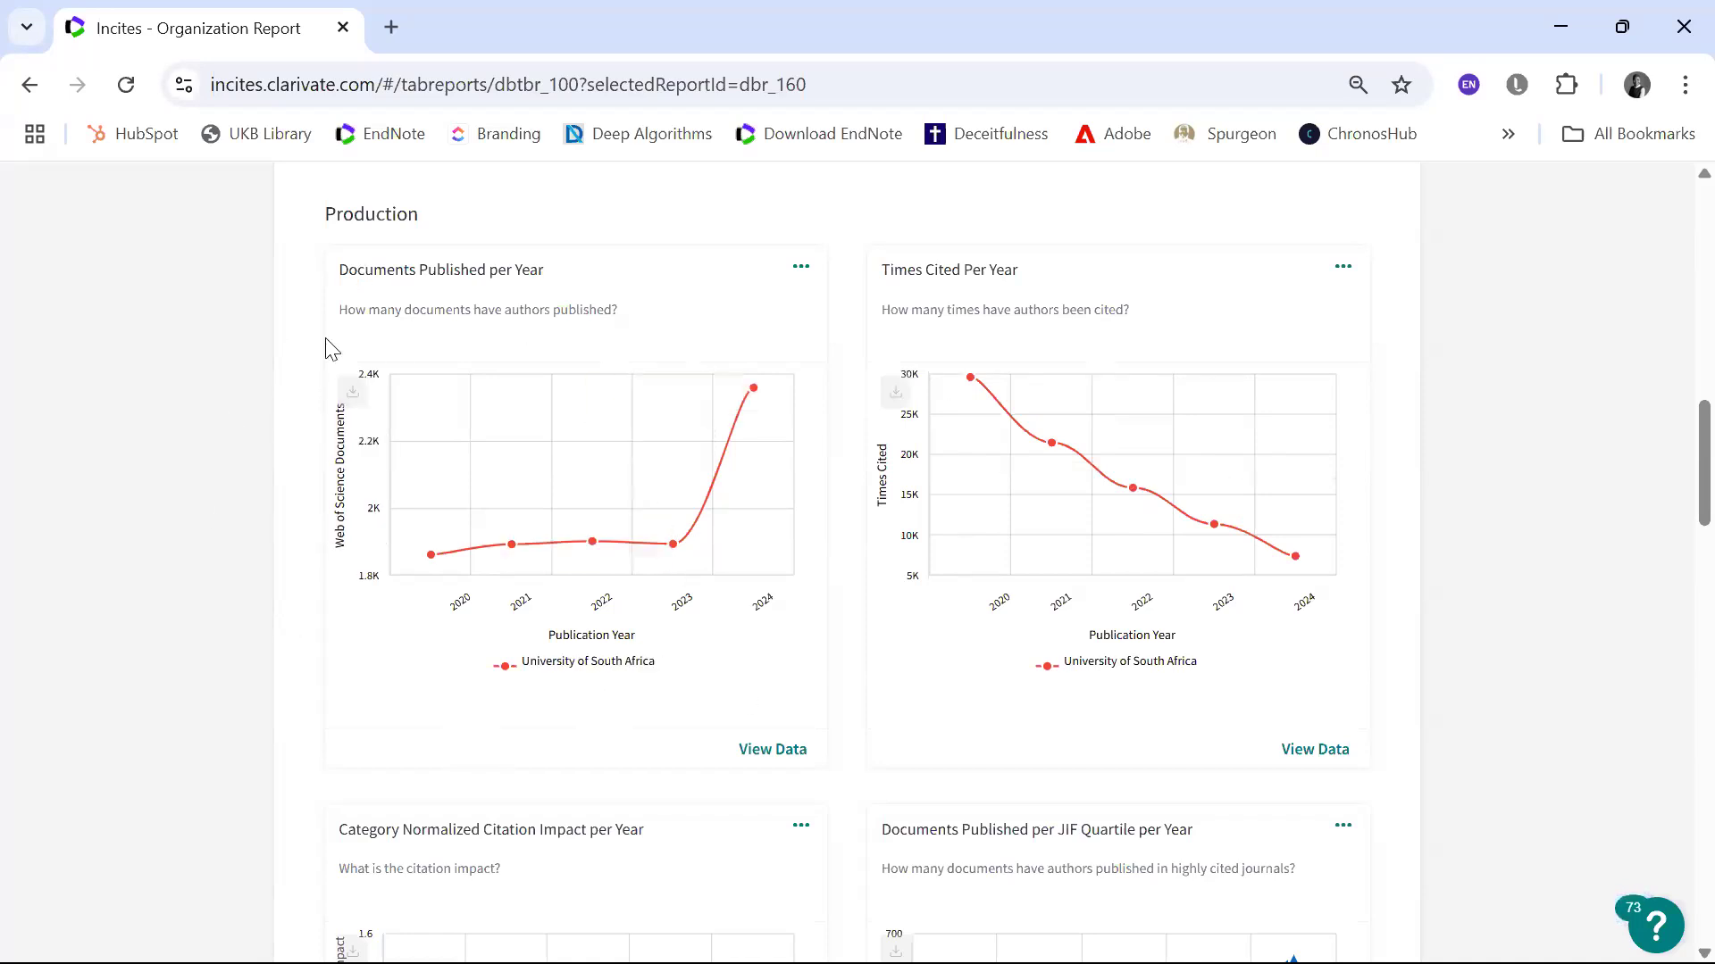
pyautogui.moveTo(543, 564)
pyautogui.scroll(-3, 840, 516)
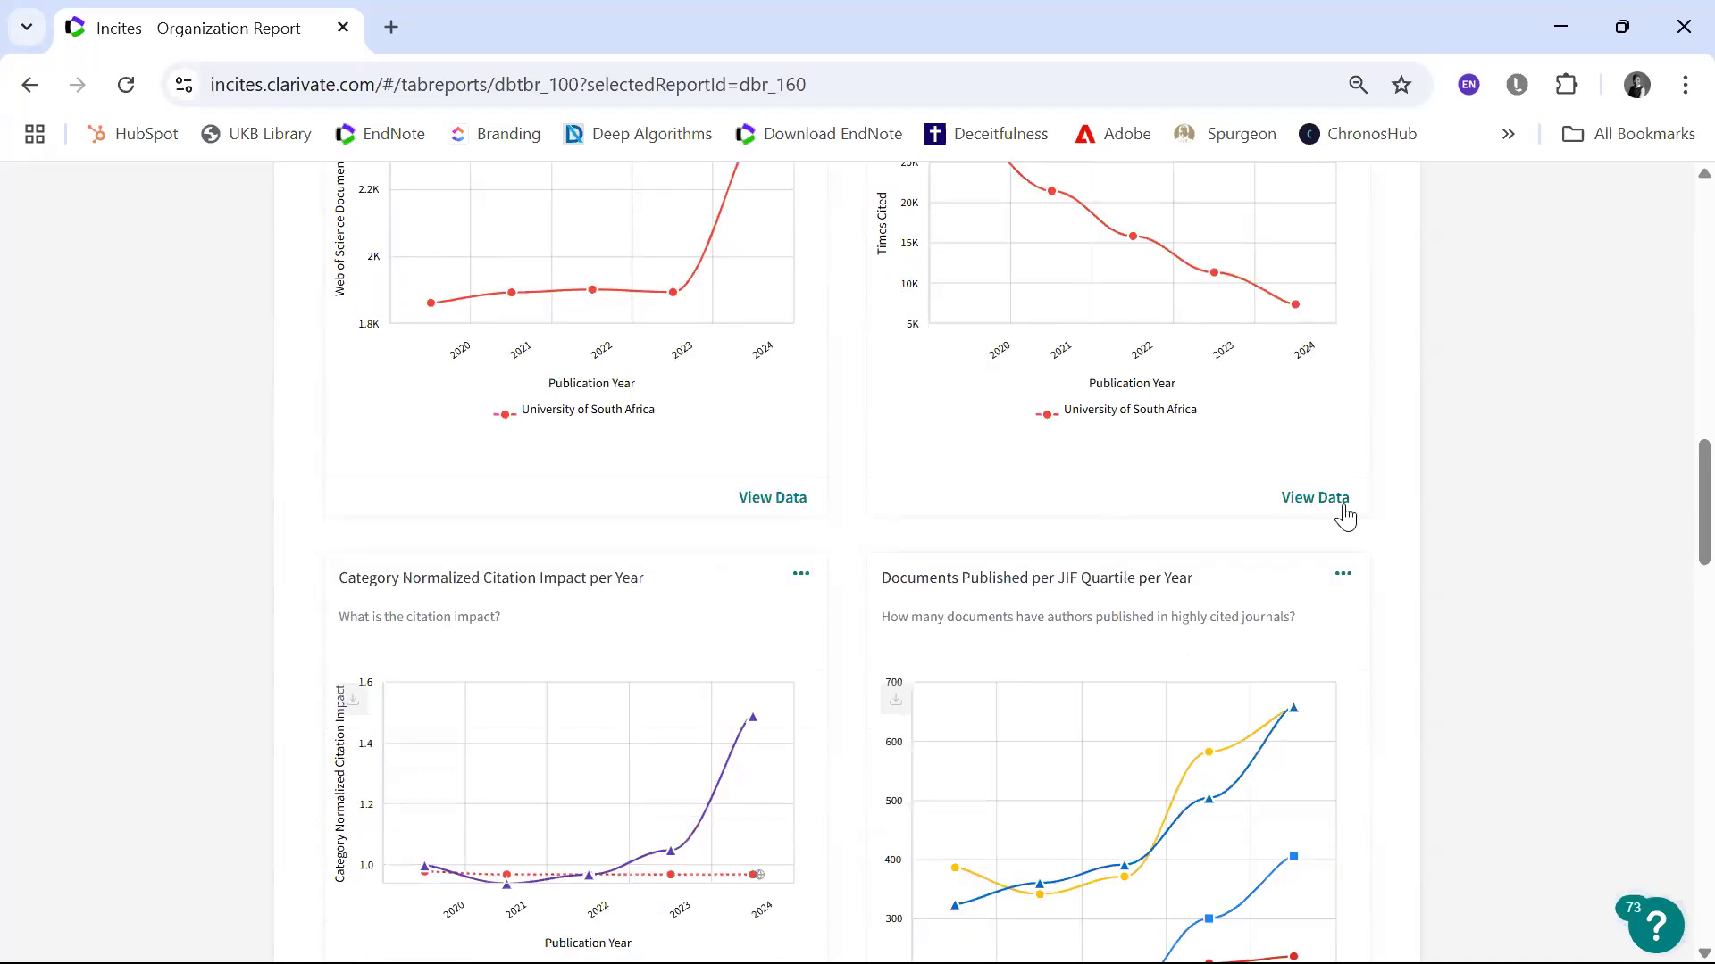
# Step: Open the data table behind the Times Cited Per Year chart and look through its refocus options
pyautogui.scroll(1, 1343, 505)
pyautogui.click(1339, 528)
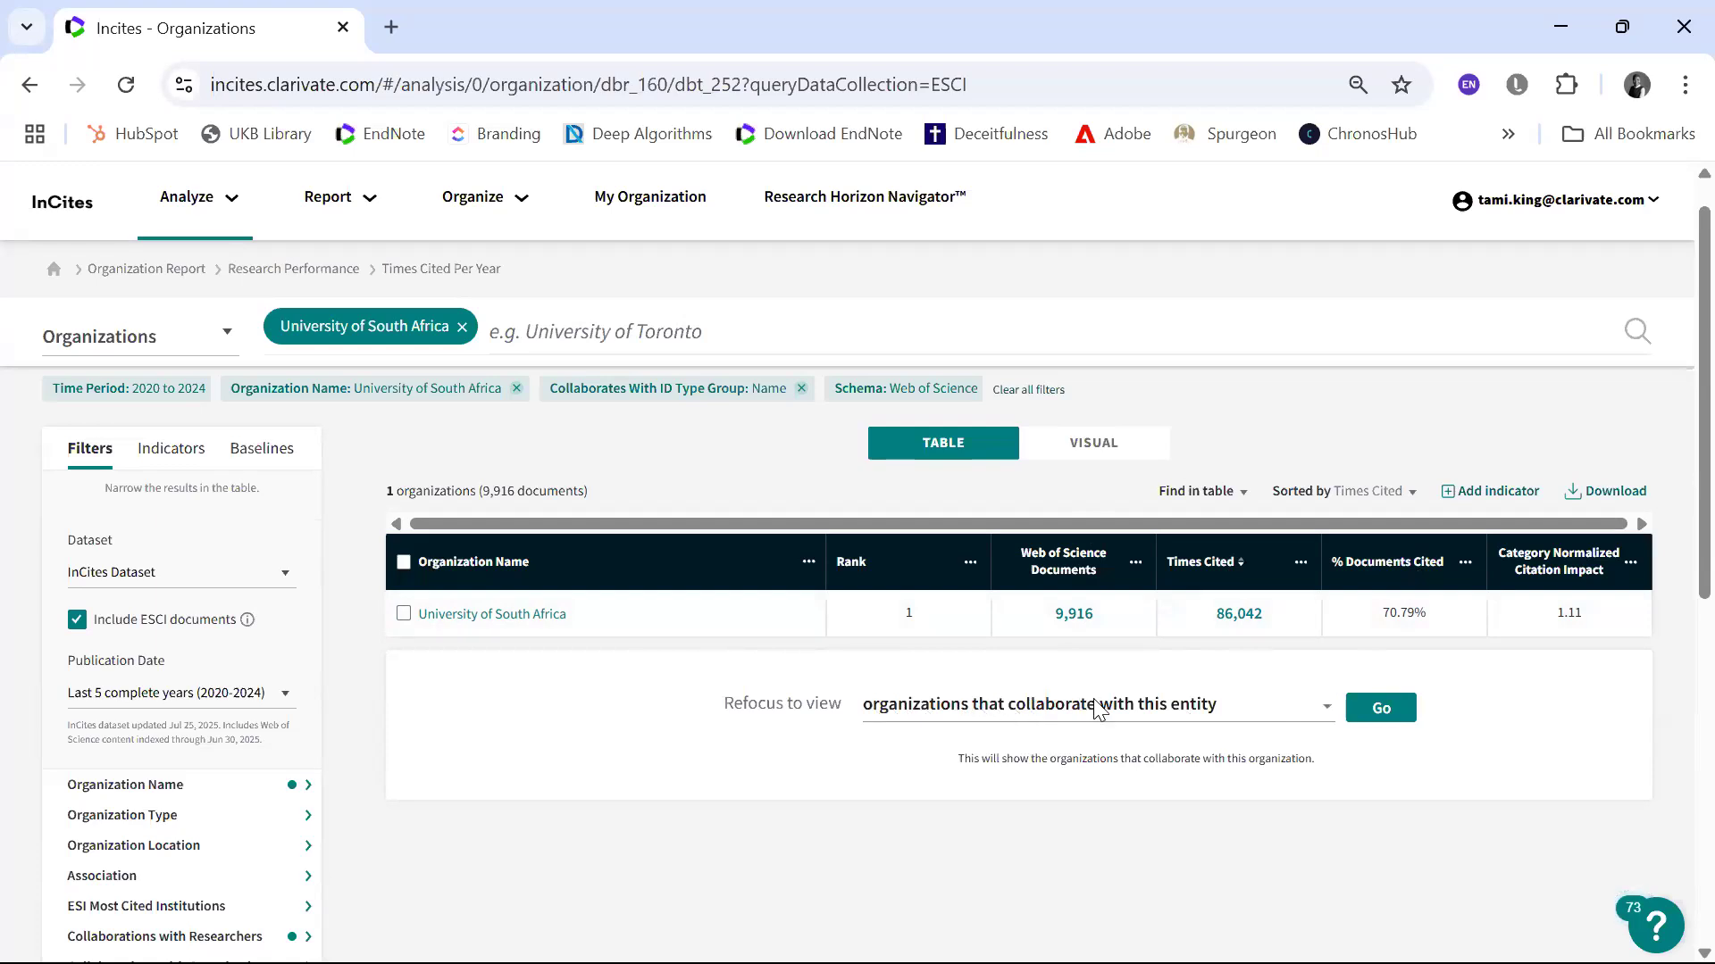
pyautogui.click(1324, 710)
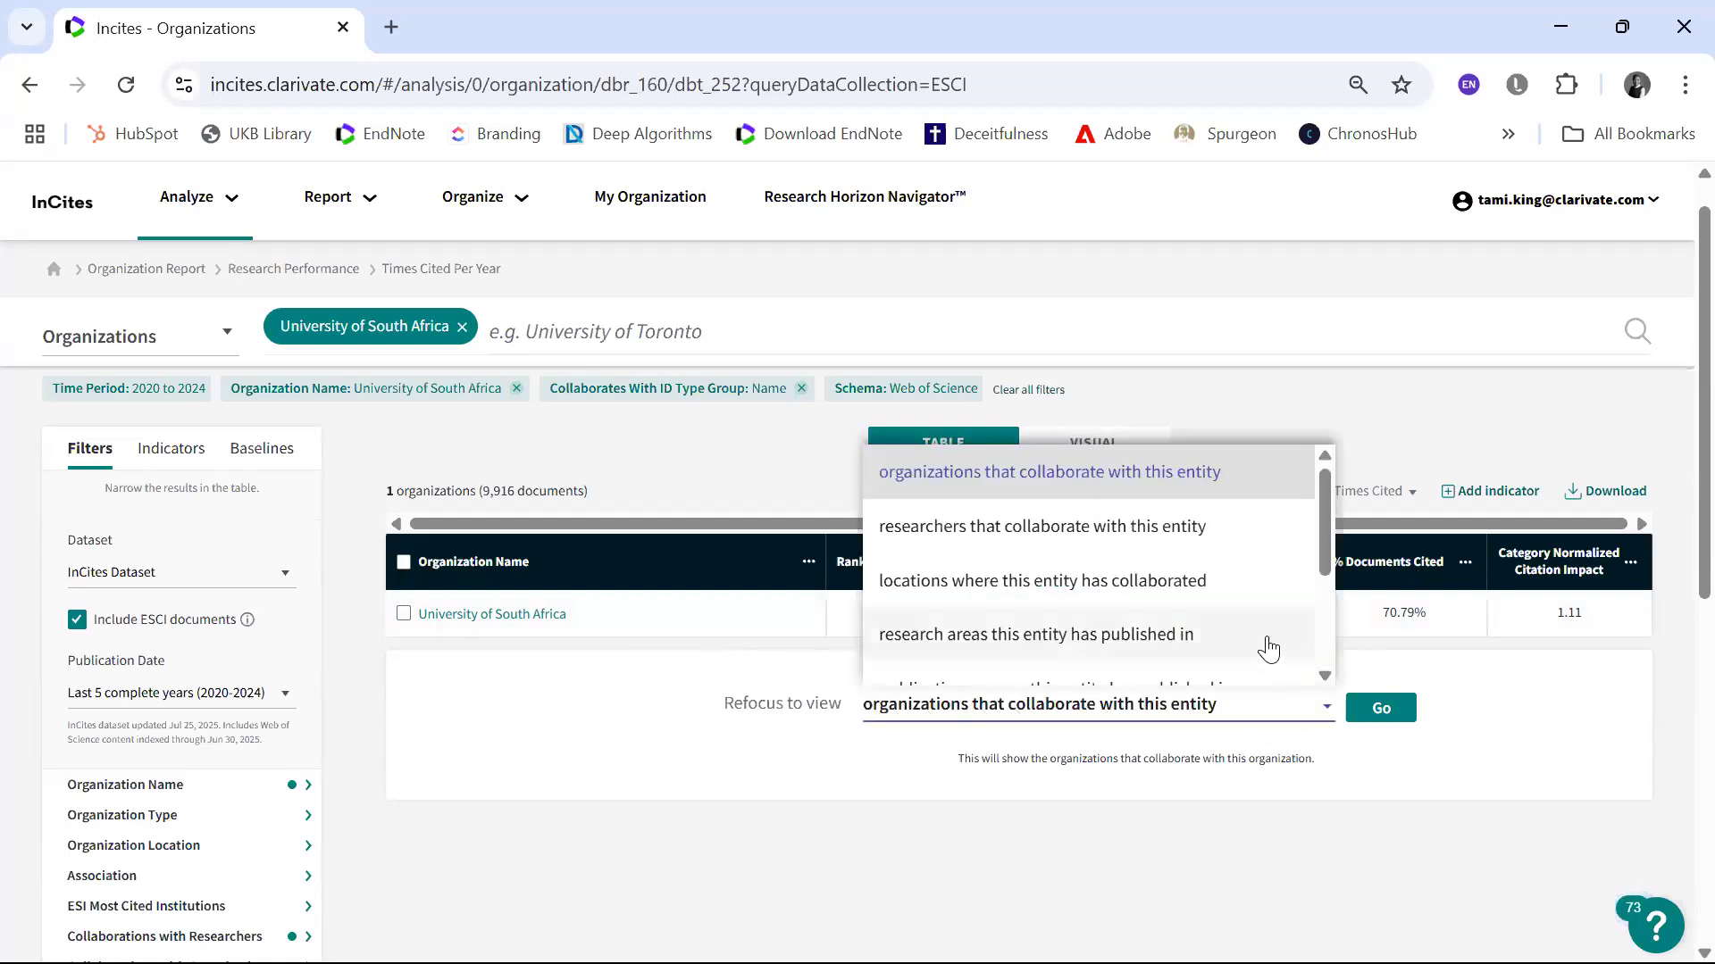
pyautogui.scroll(-2, 1269, 650)
pyautogui.scroll(1, 1269, 650)
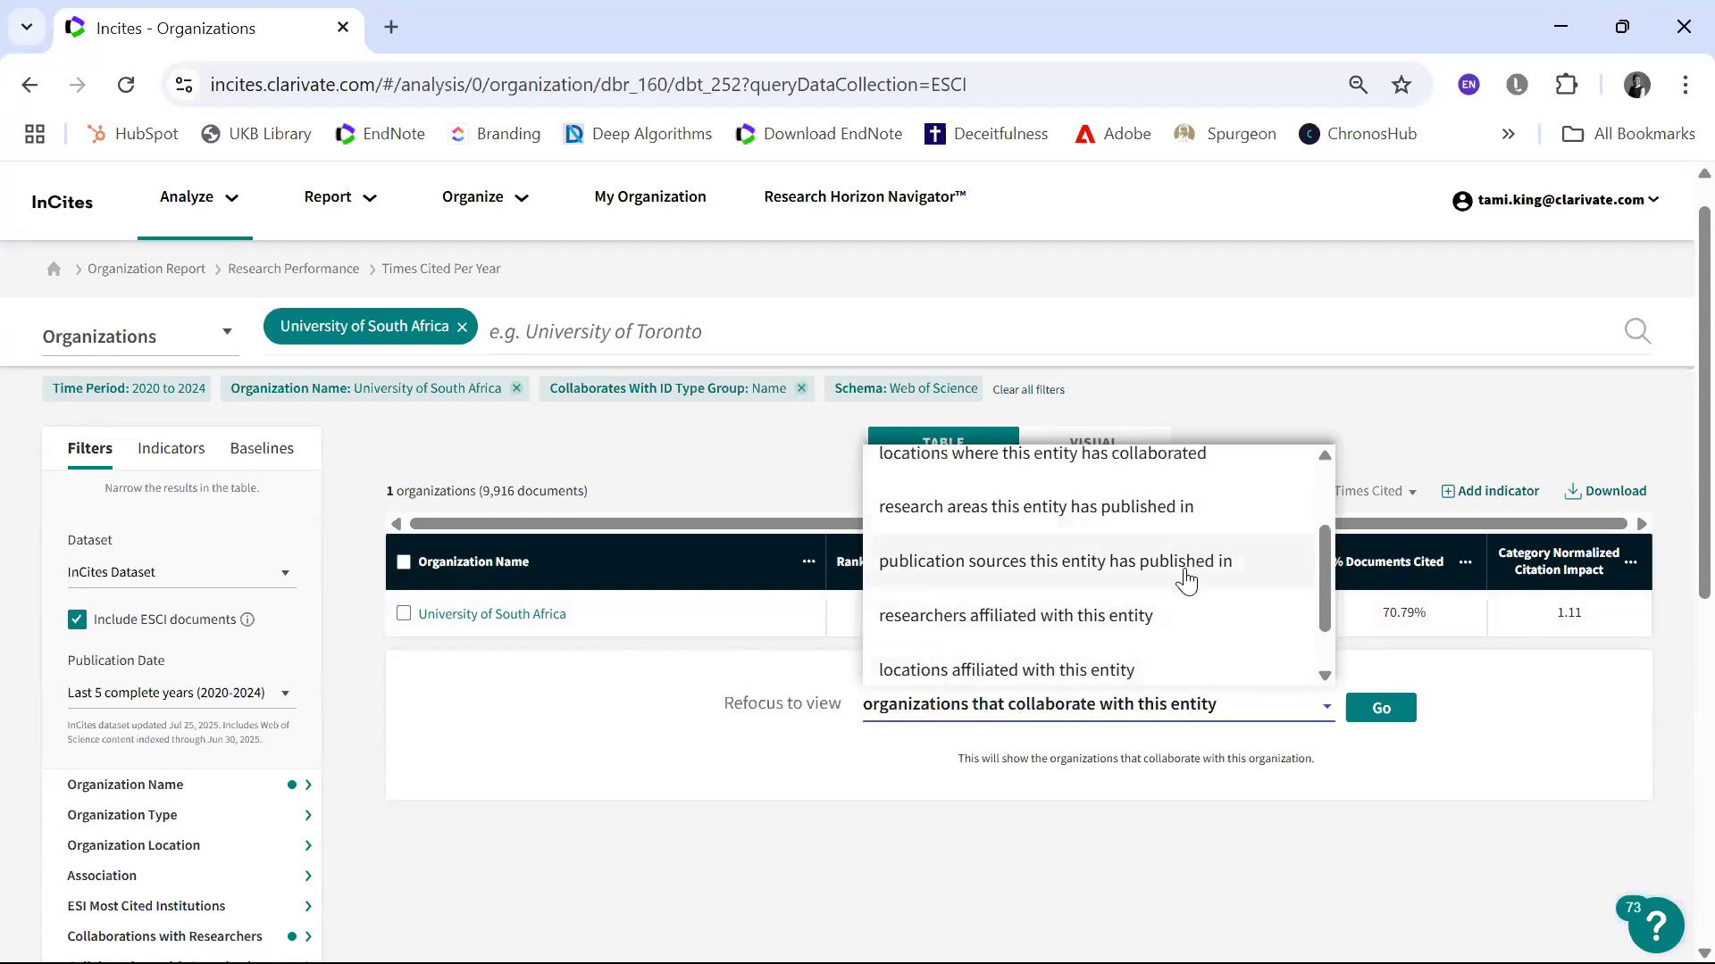
pyautogui.click(1340, 384)
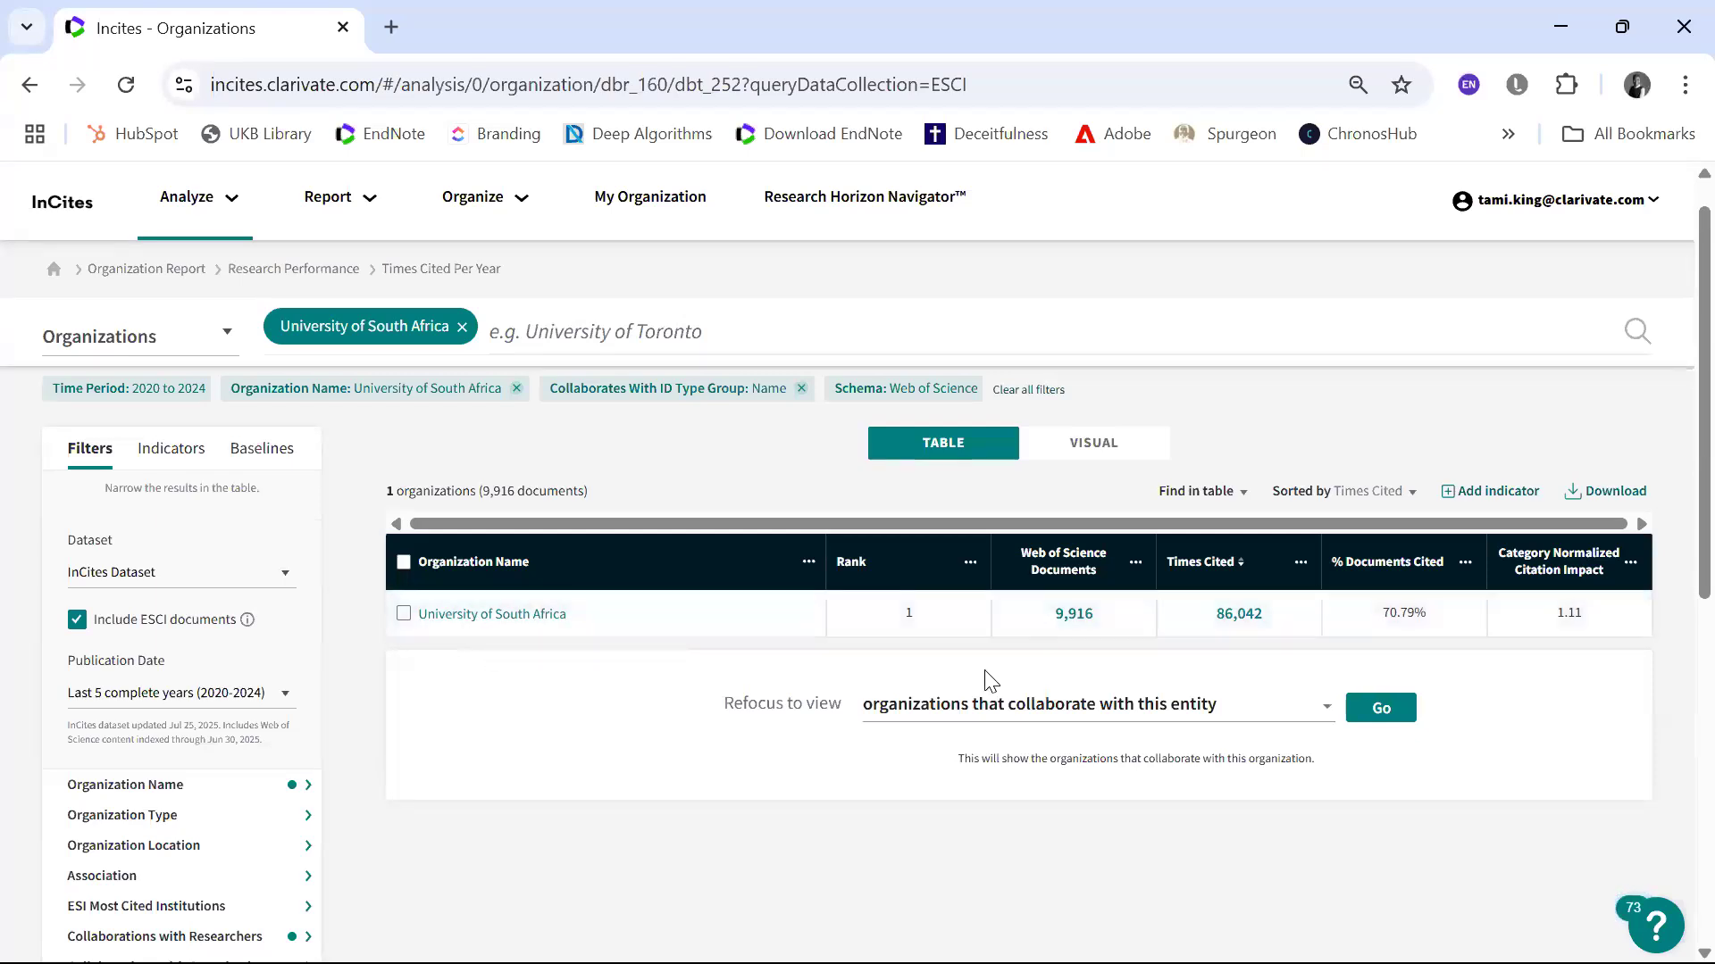
# Step: Inspect the list of documents citing the University of South Africa, close it, and check the filters applied to the analysis
pyautogui.click(1248, 616)
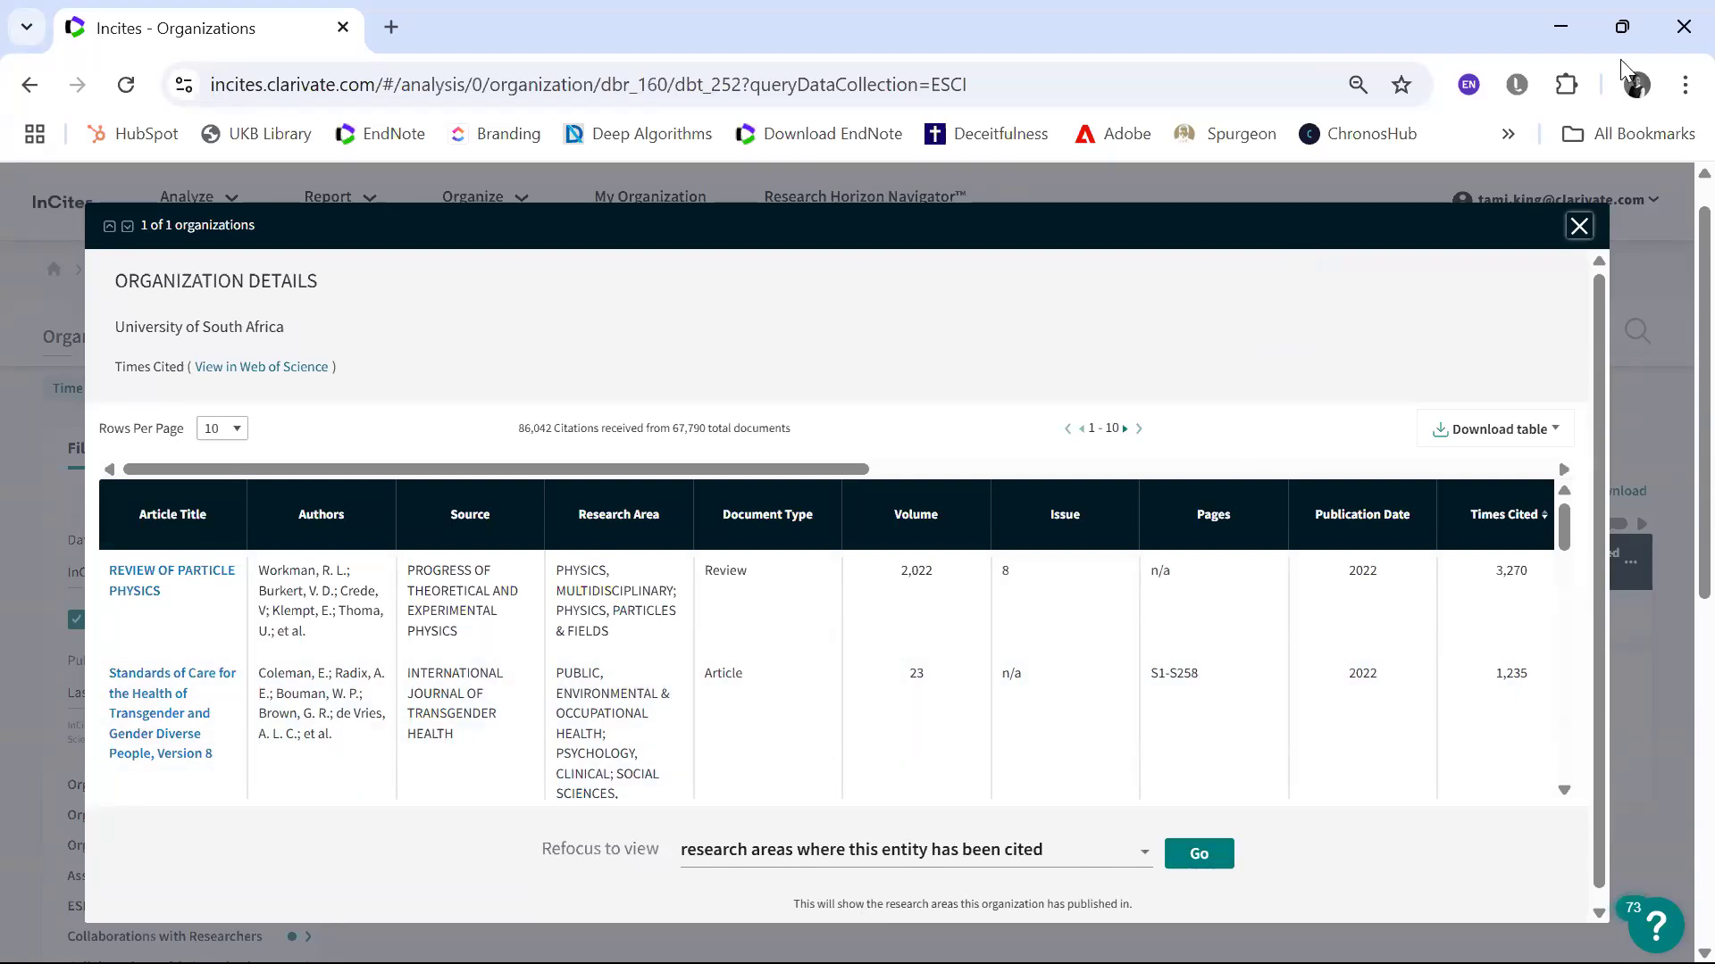
pyautogui.click(1579, 229)
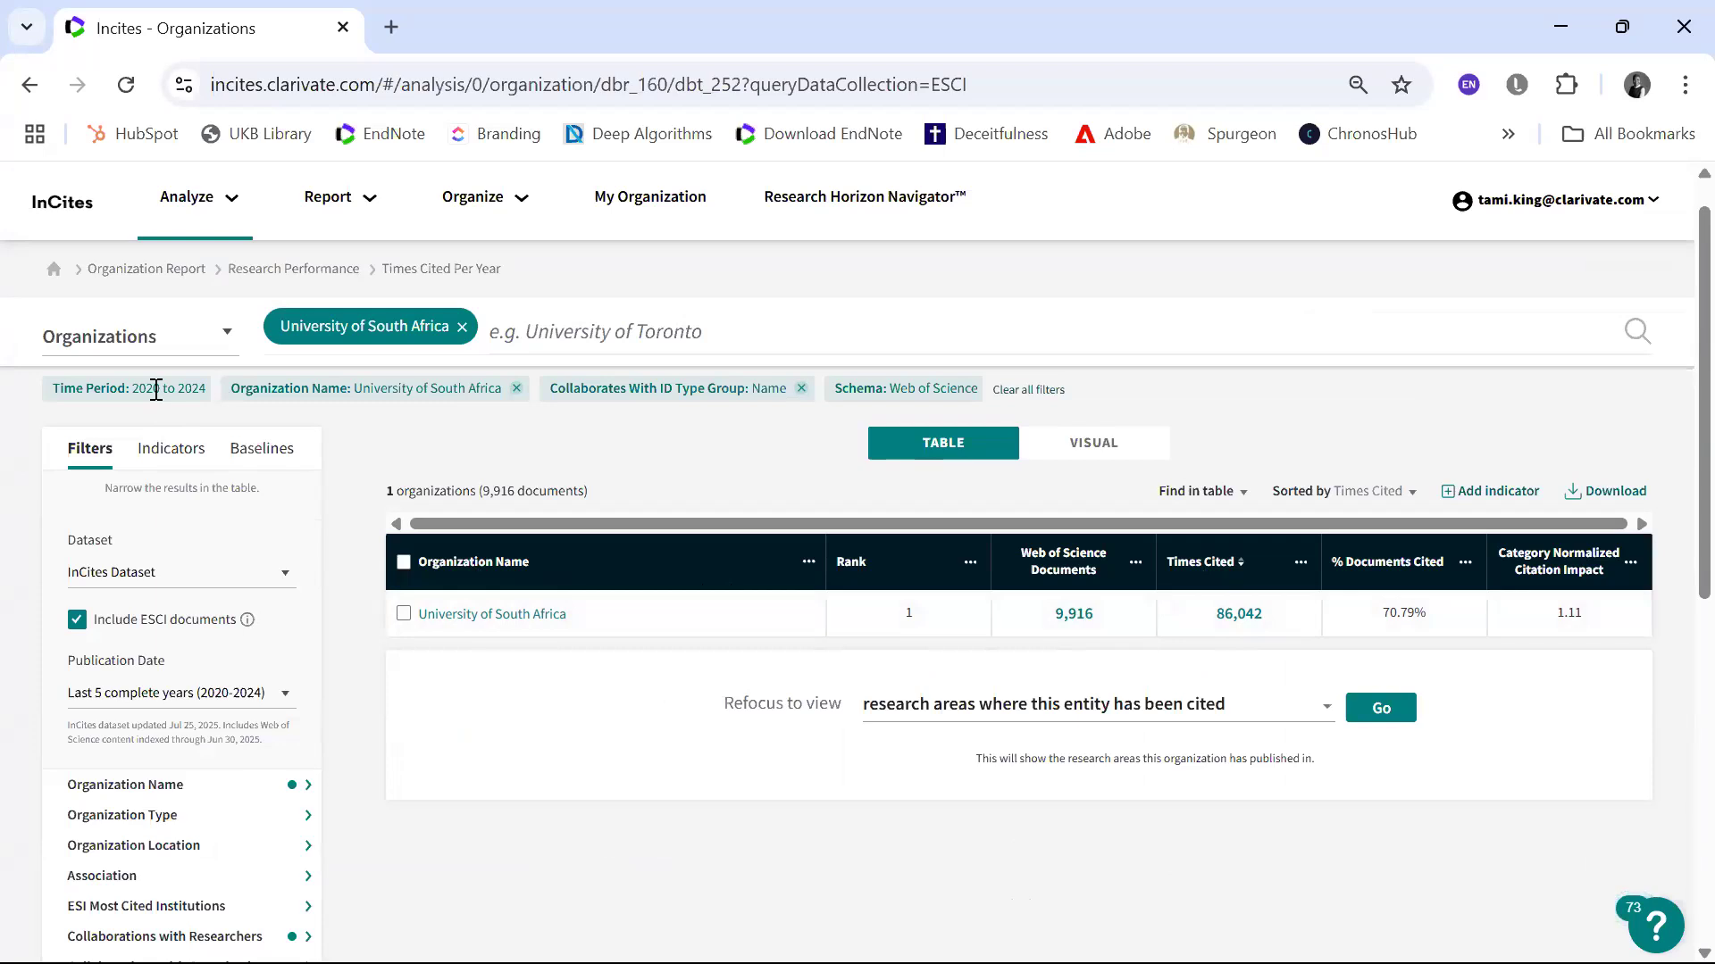
pyautogui.scroll(3, 147, 390)
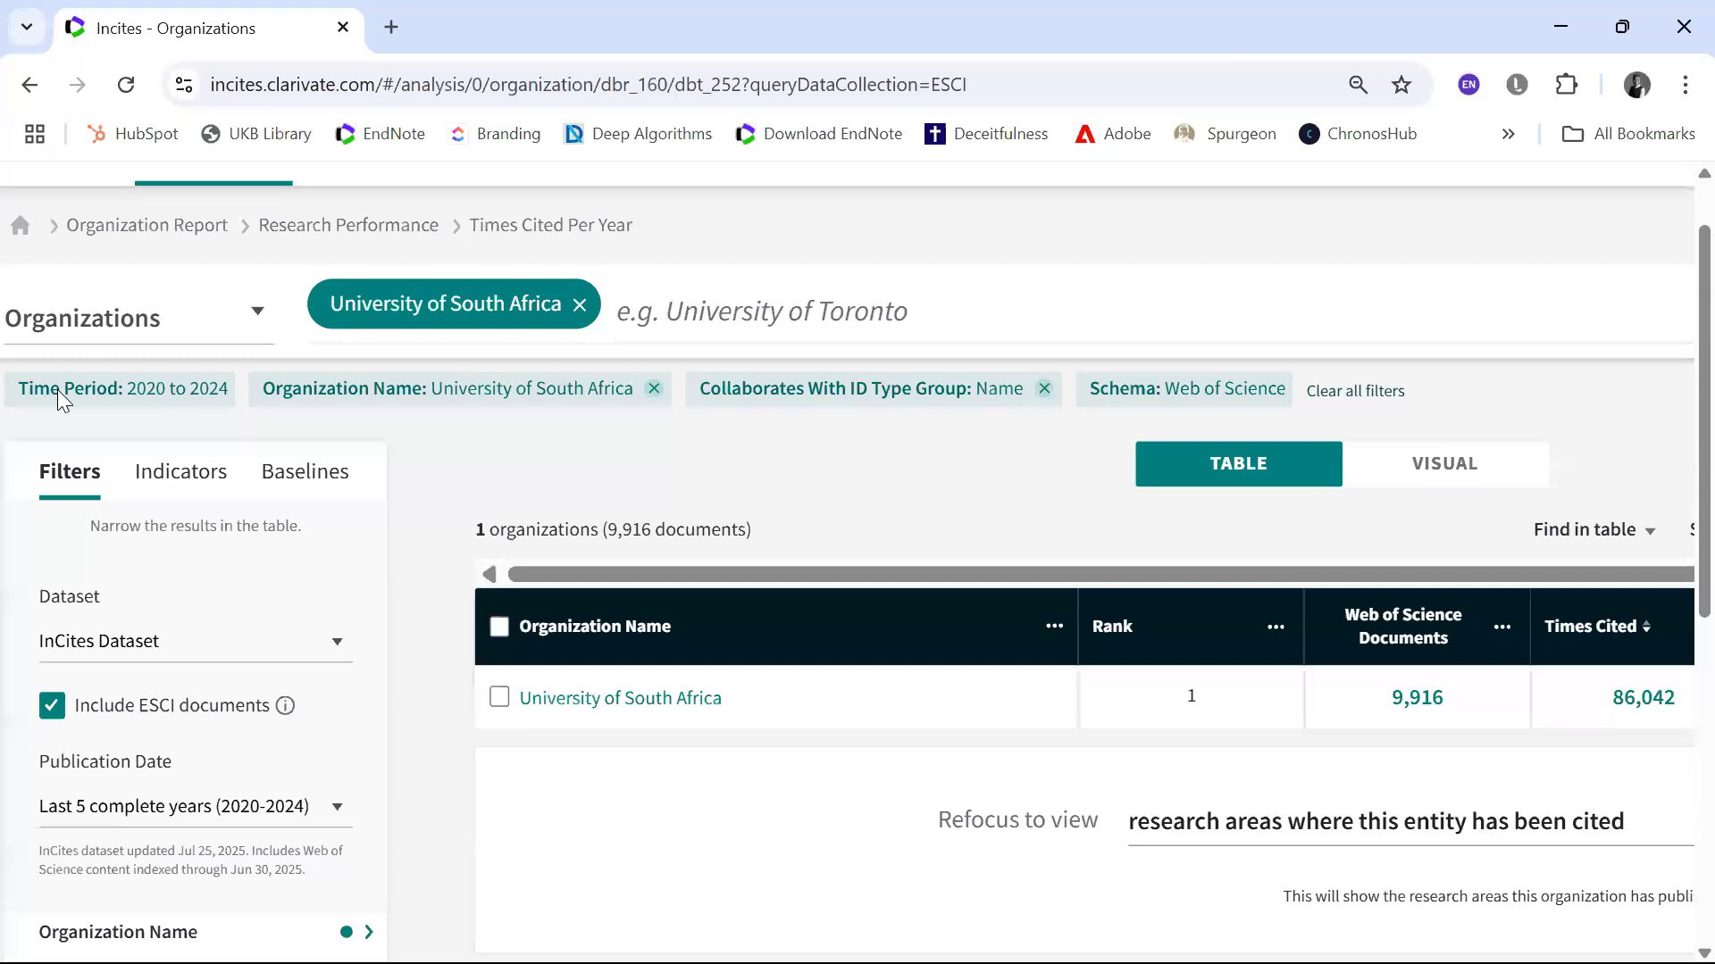
pyautogui.scroll(-3, 60, 399)
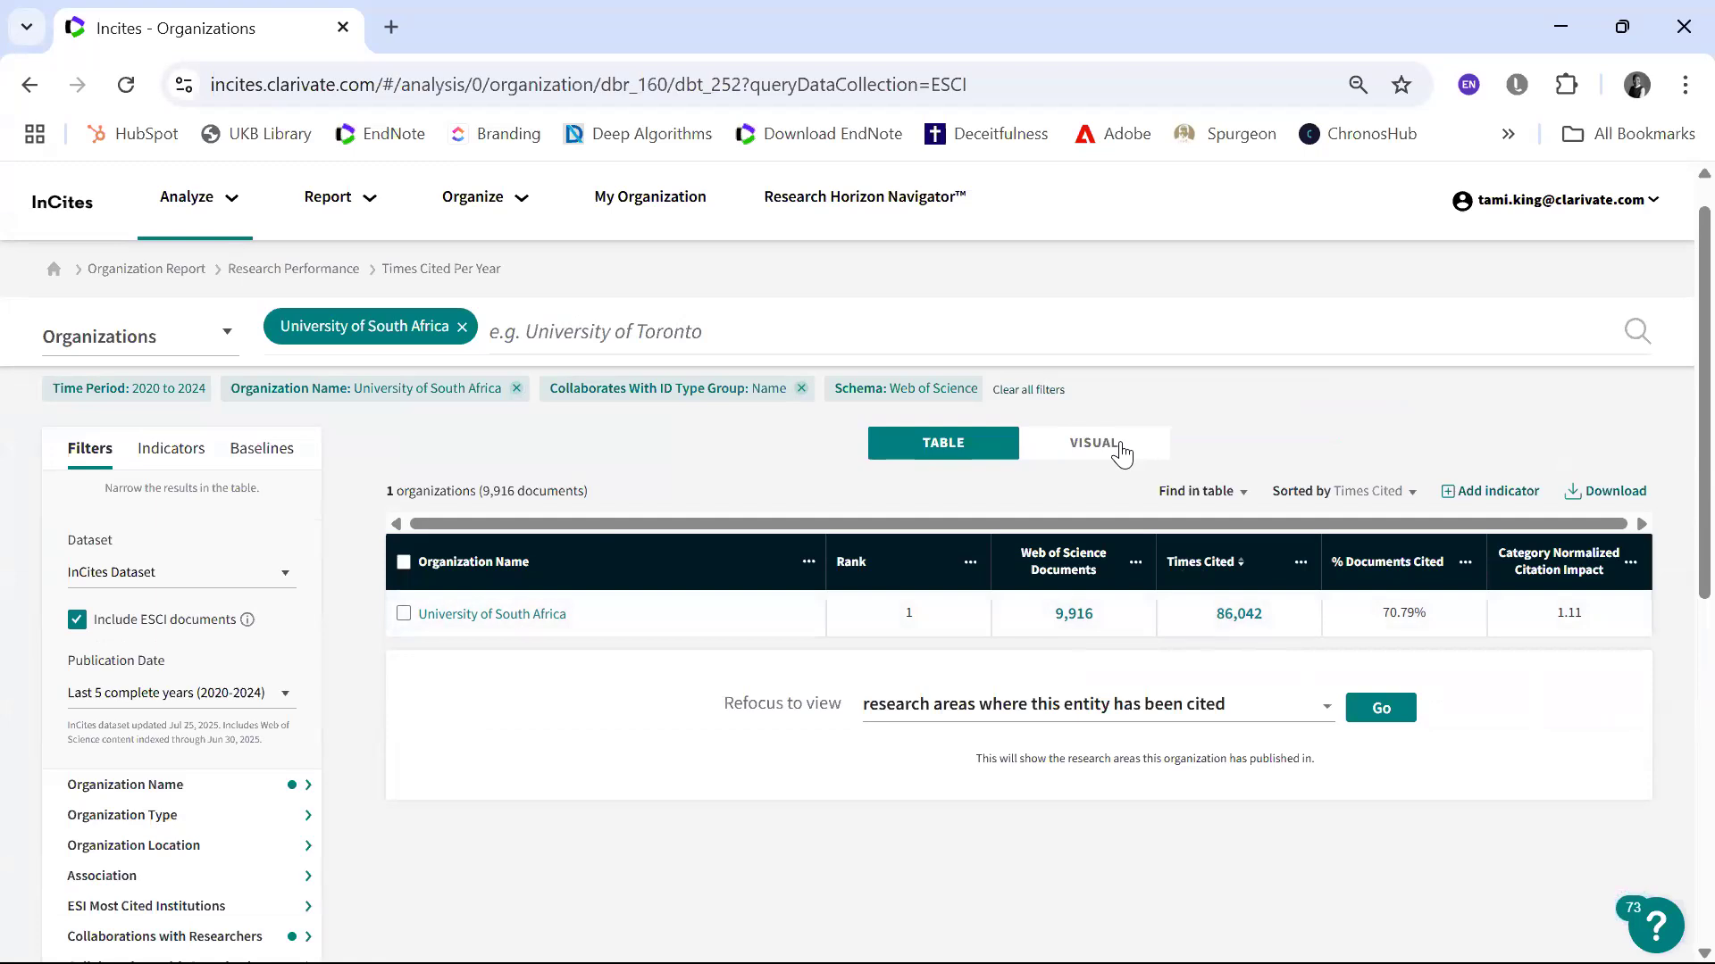
# Step: View the Times Cited trend as a visual, read the yearly data points, and return to the table
pyautogui.click(1093, 443)
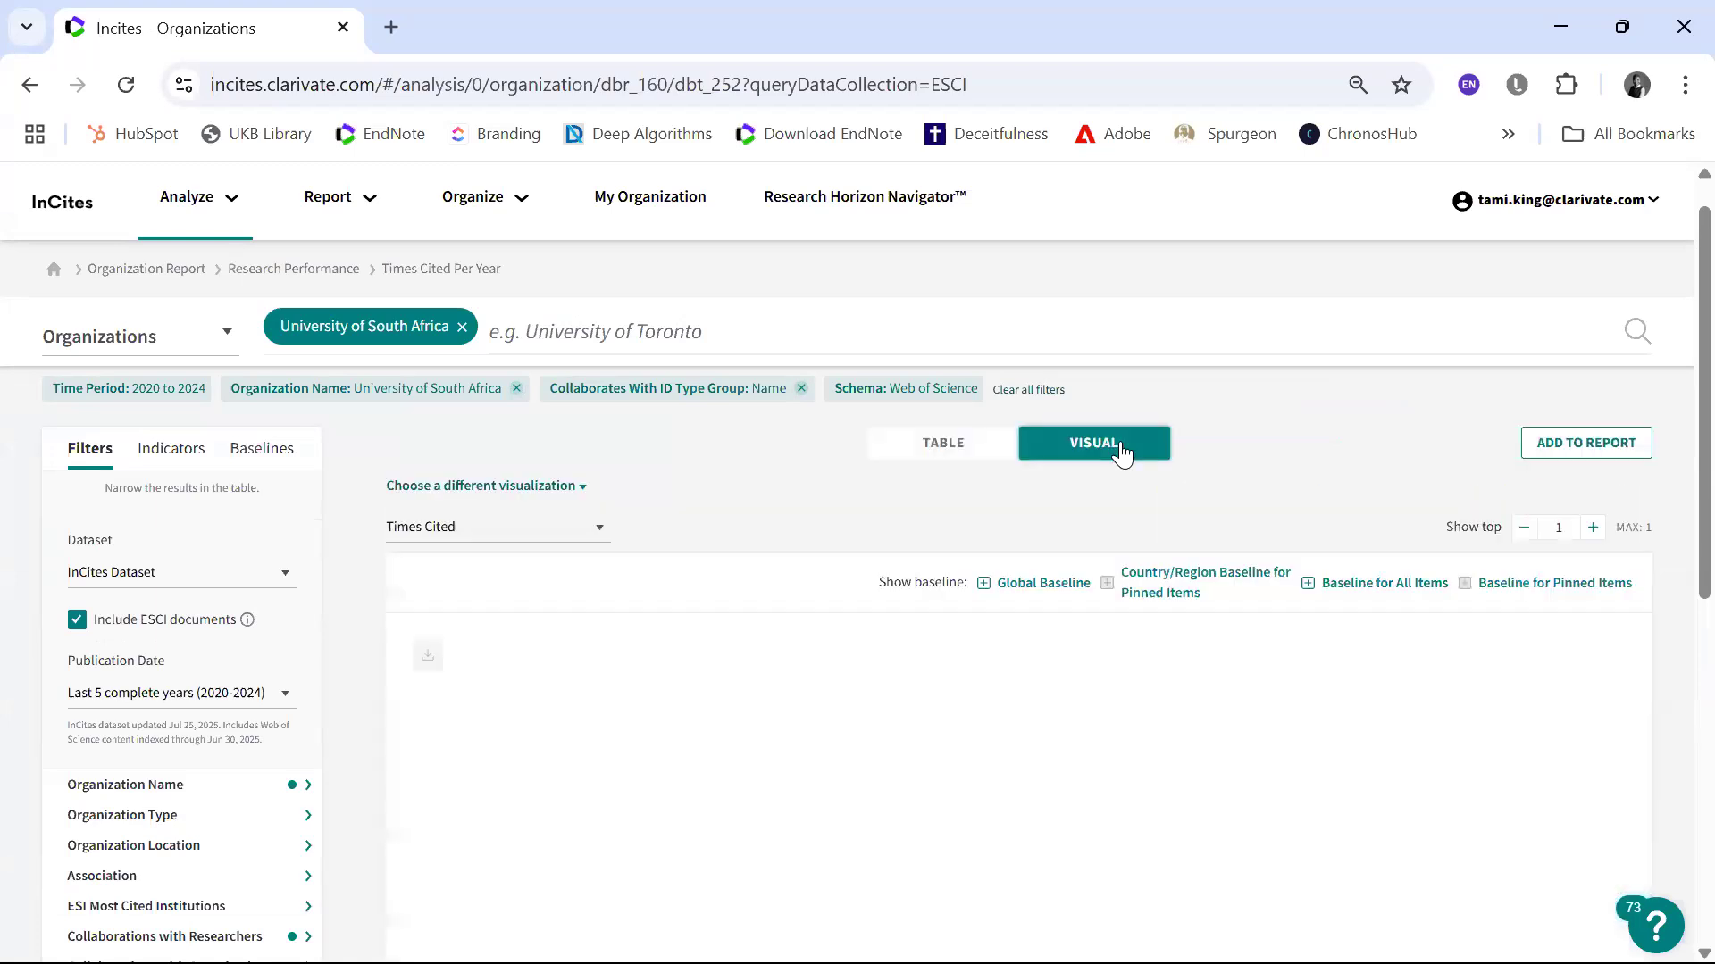
pyautogui.scroll(-4, 1122, 454)
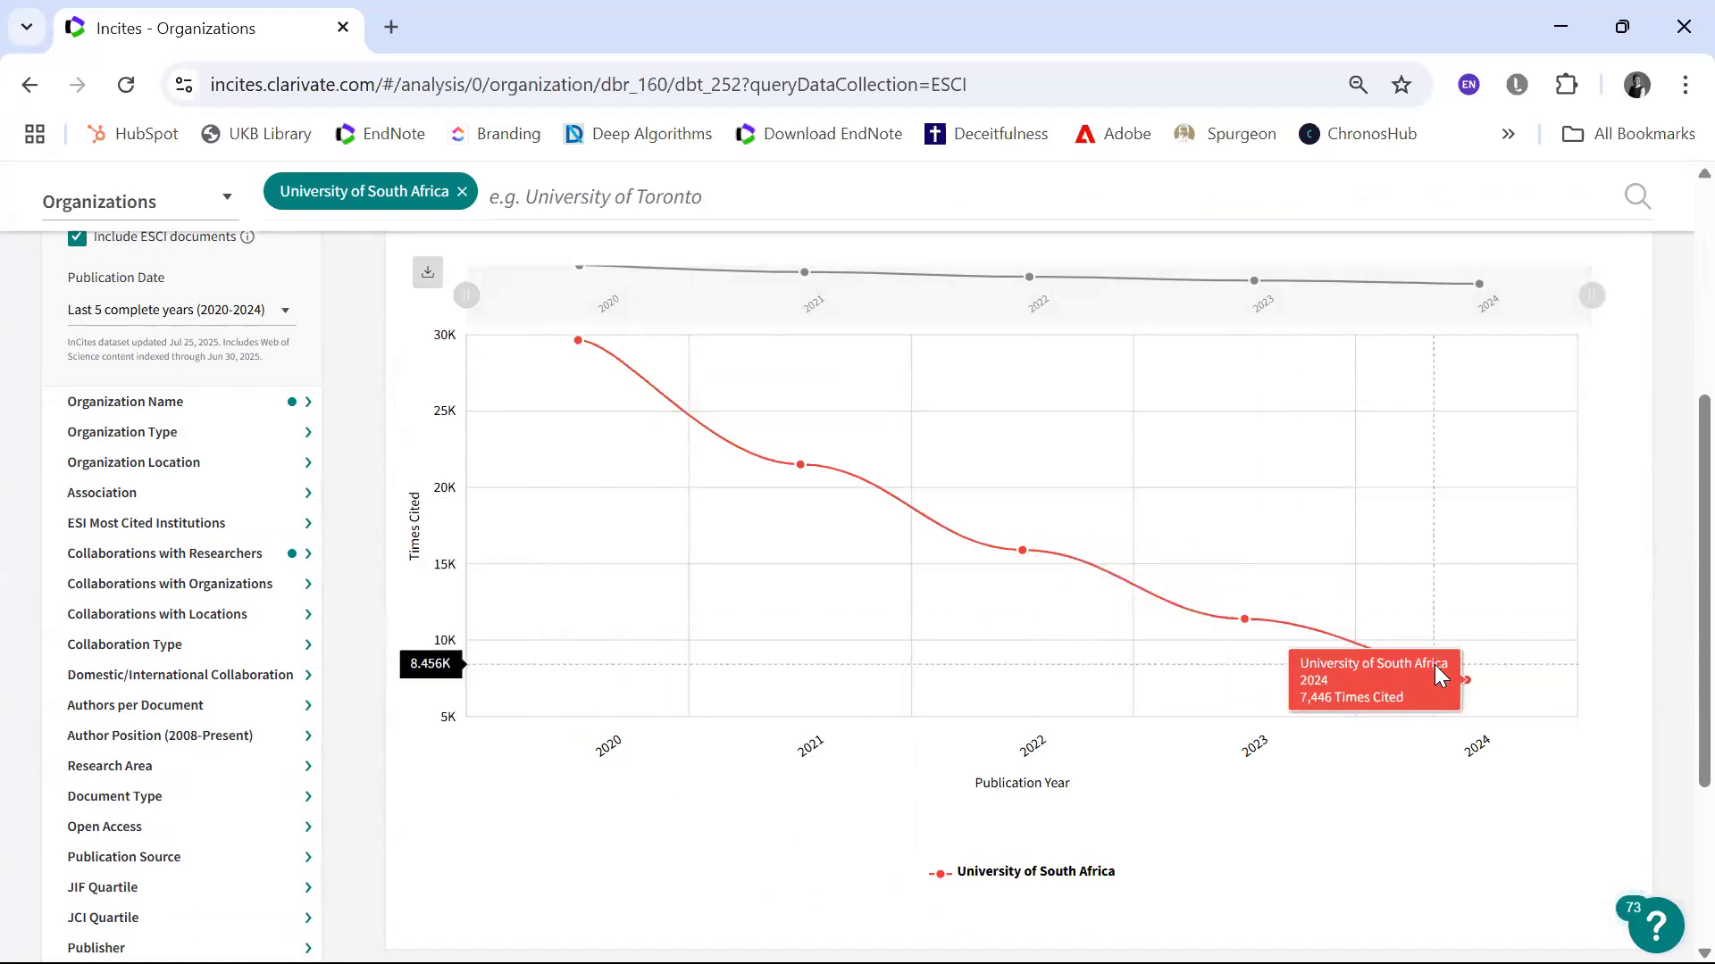
pyautogui.scroll(2, 1435, 665)
pyautogui.scroll(3, 1435, 664)
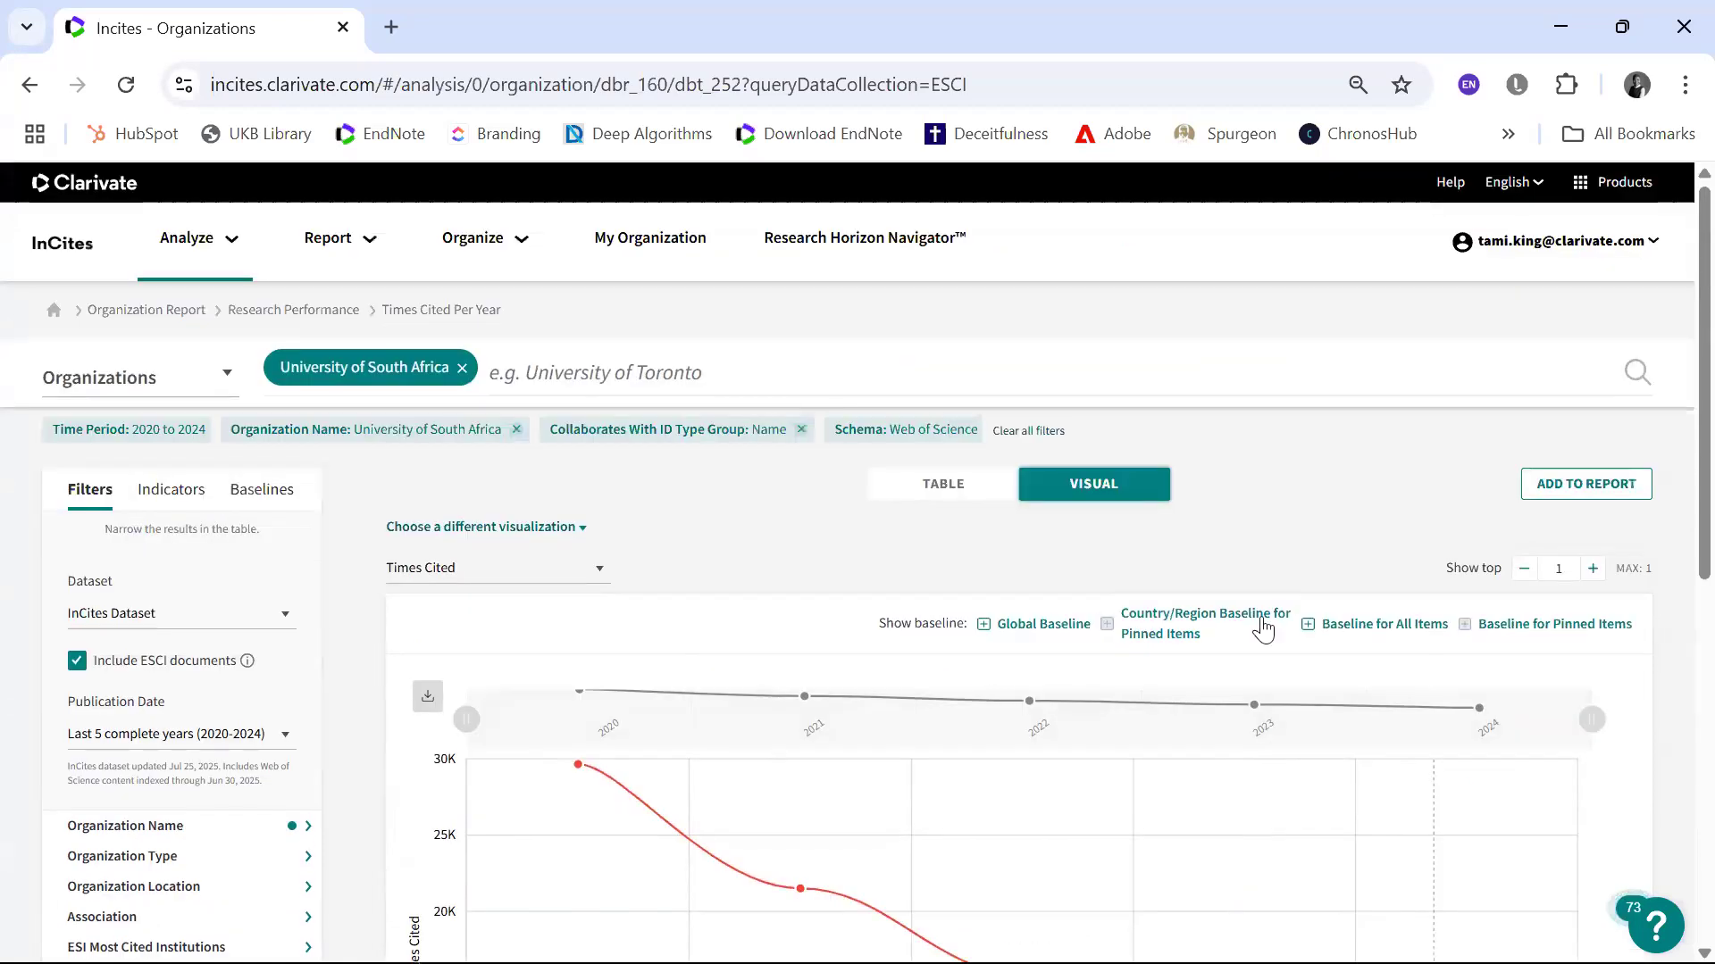
pyautogui.click(954, 493)
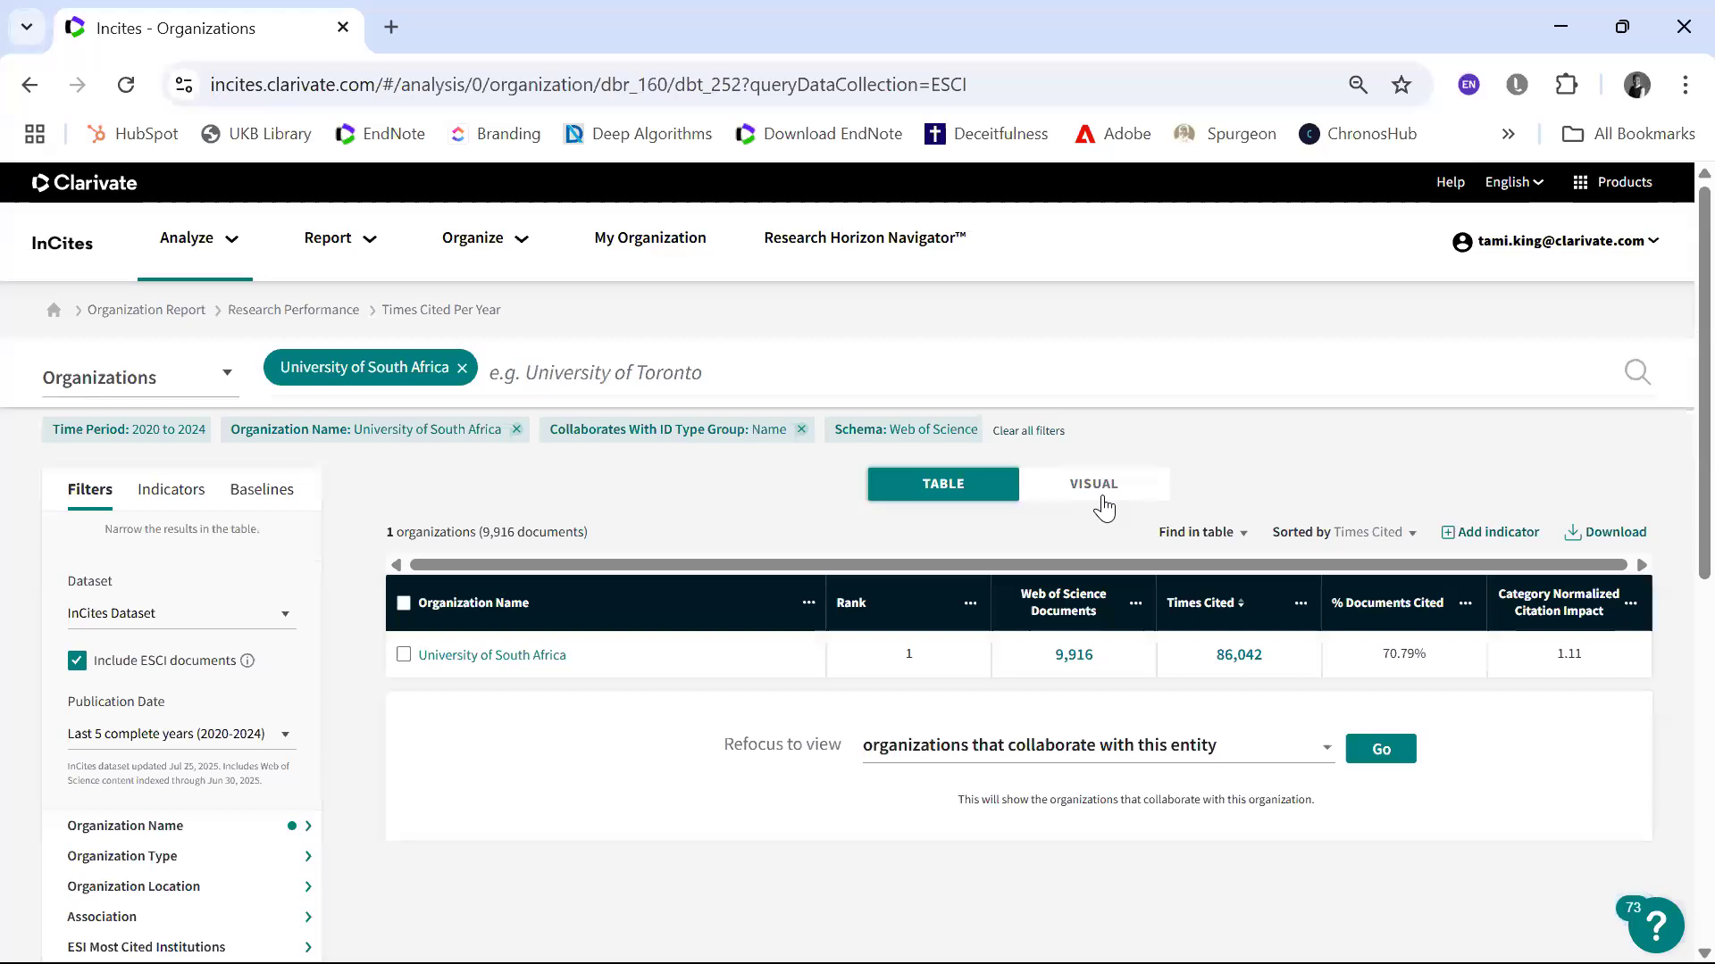
# Step: Display the Times Cited analysis as a visual and download the chart as a PNG image
pyautogui.click(1105, 494)
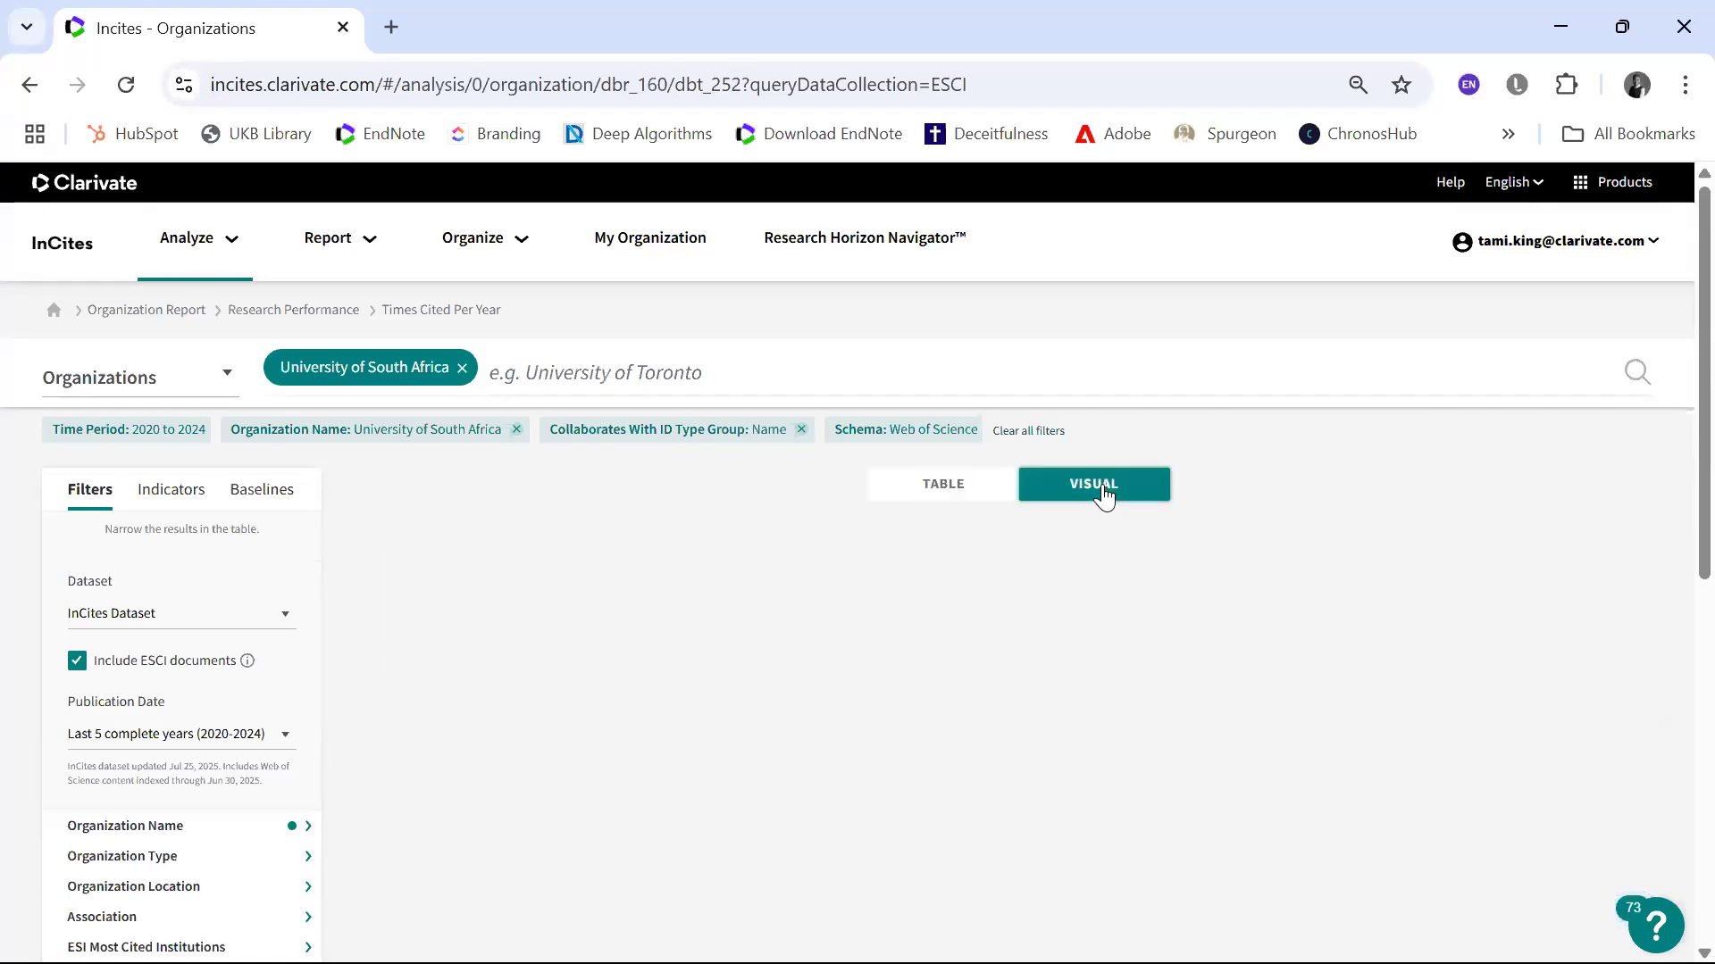
pyautogui.scroll(-2, 1103, 490)
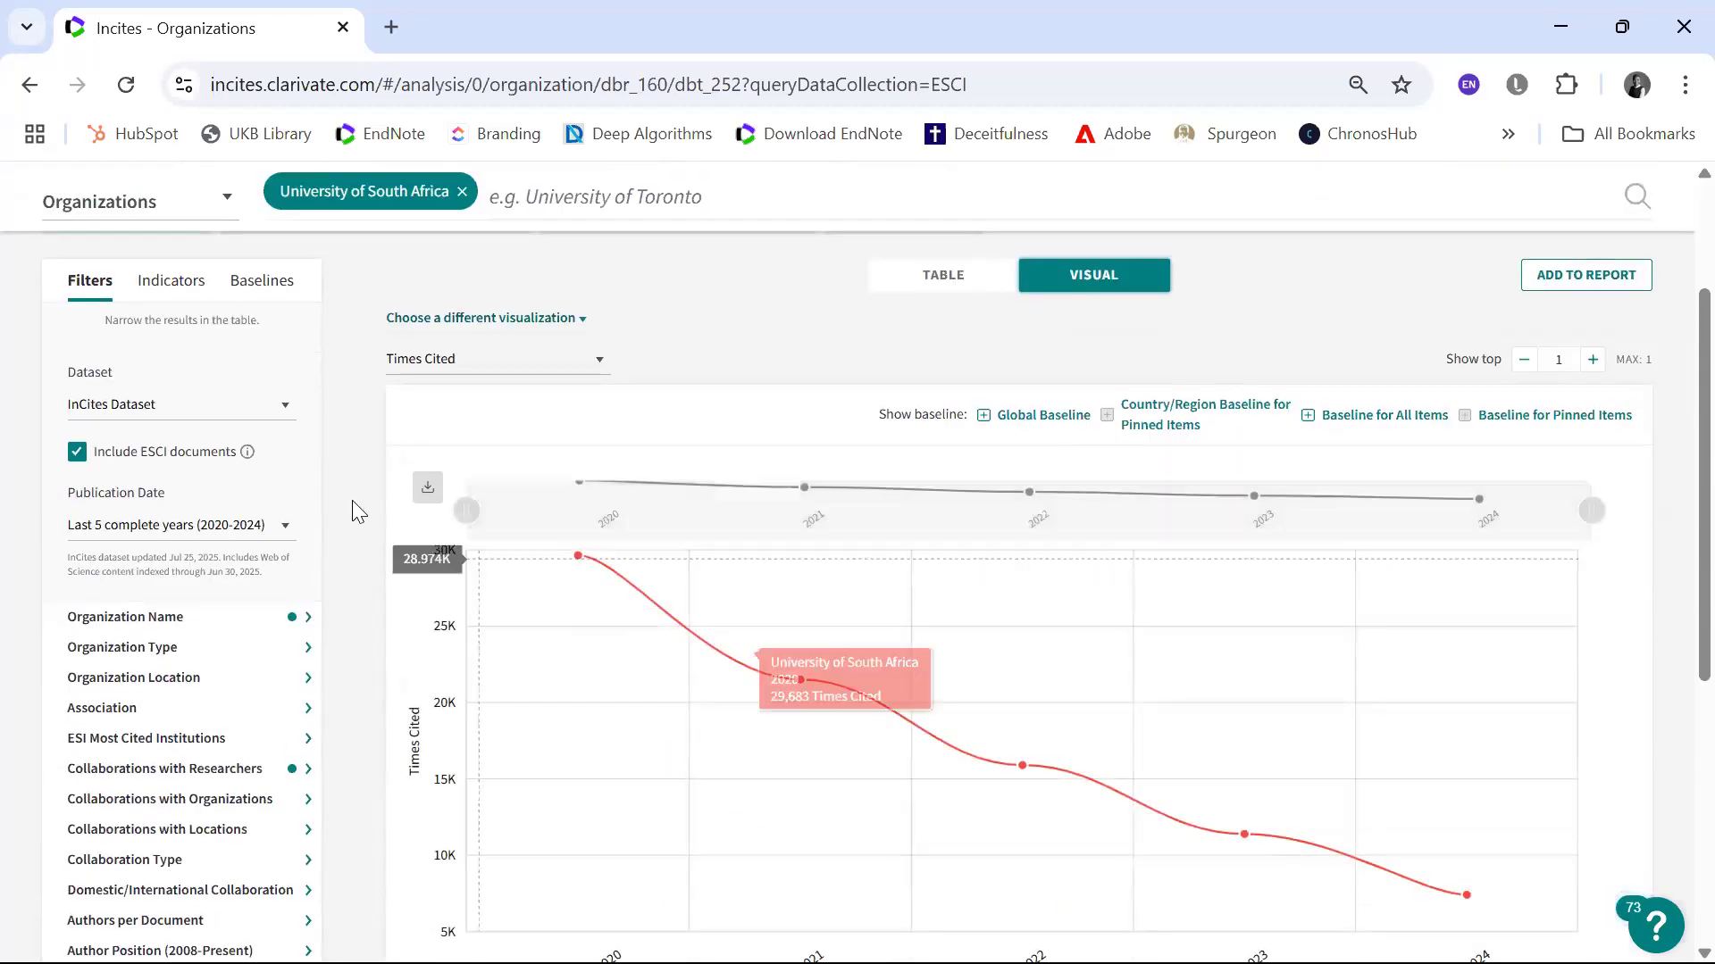
pyautogui.click(426, 488)
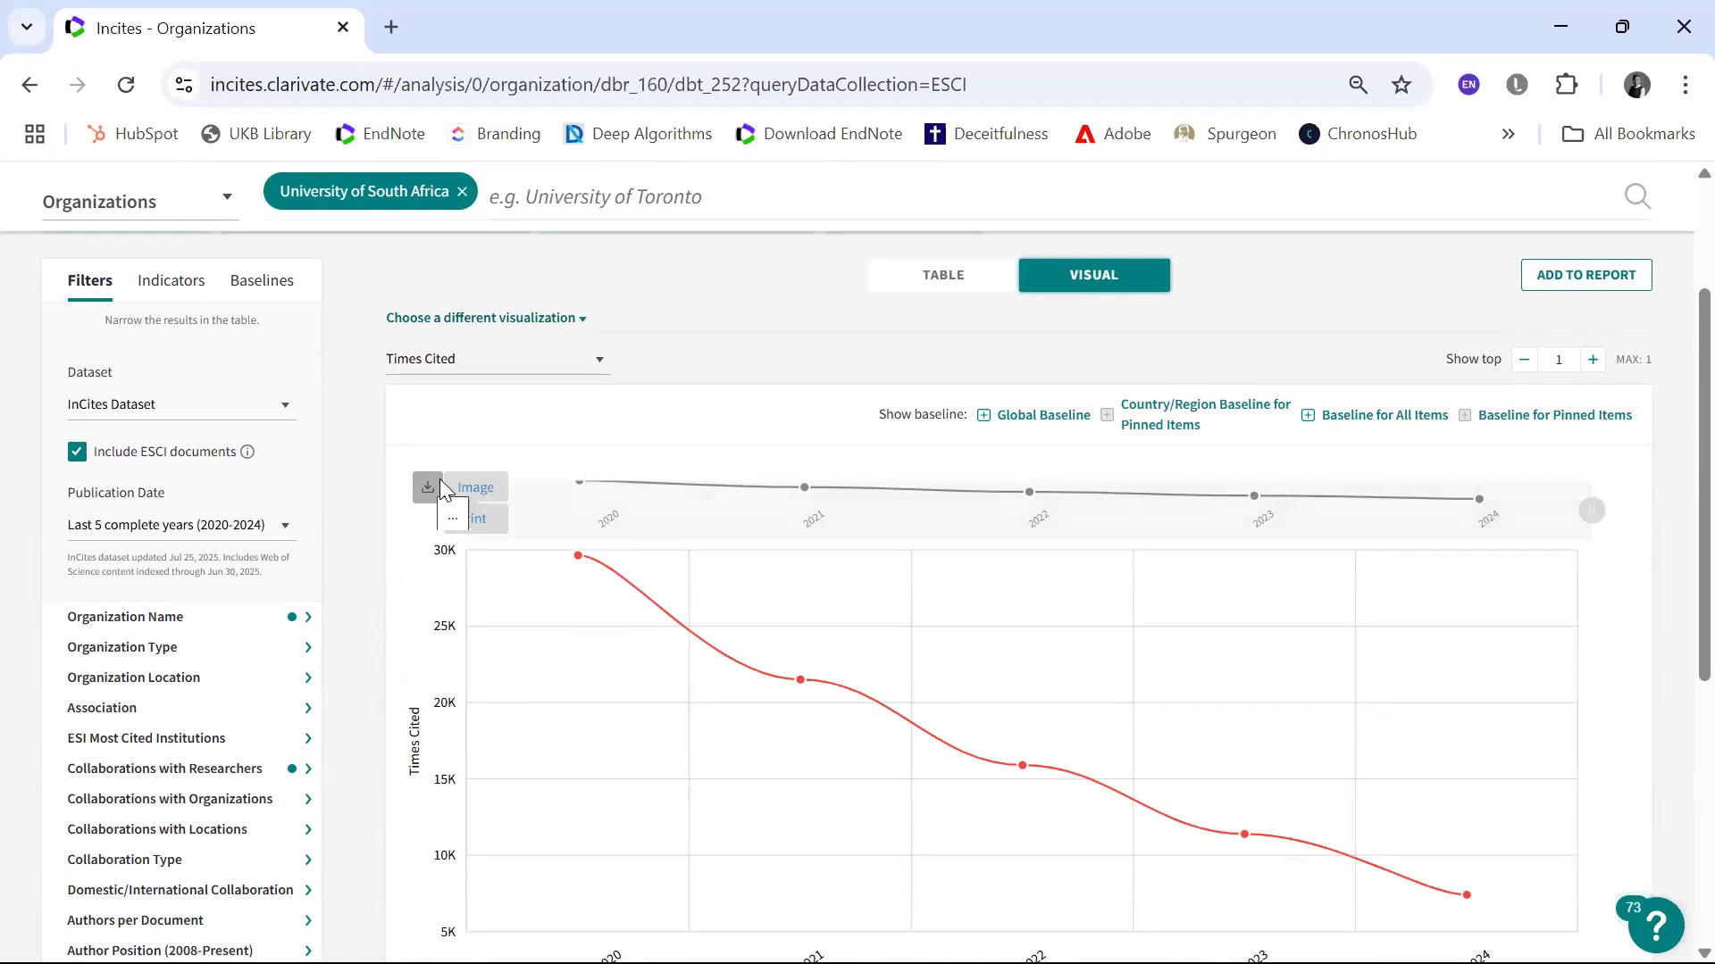
pyautogui.moveTo(473, 495)
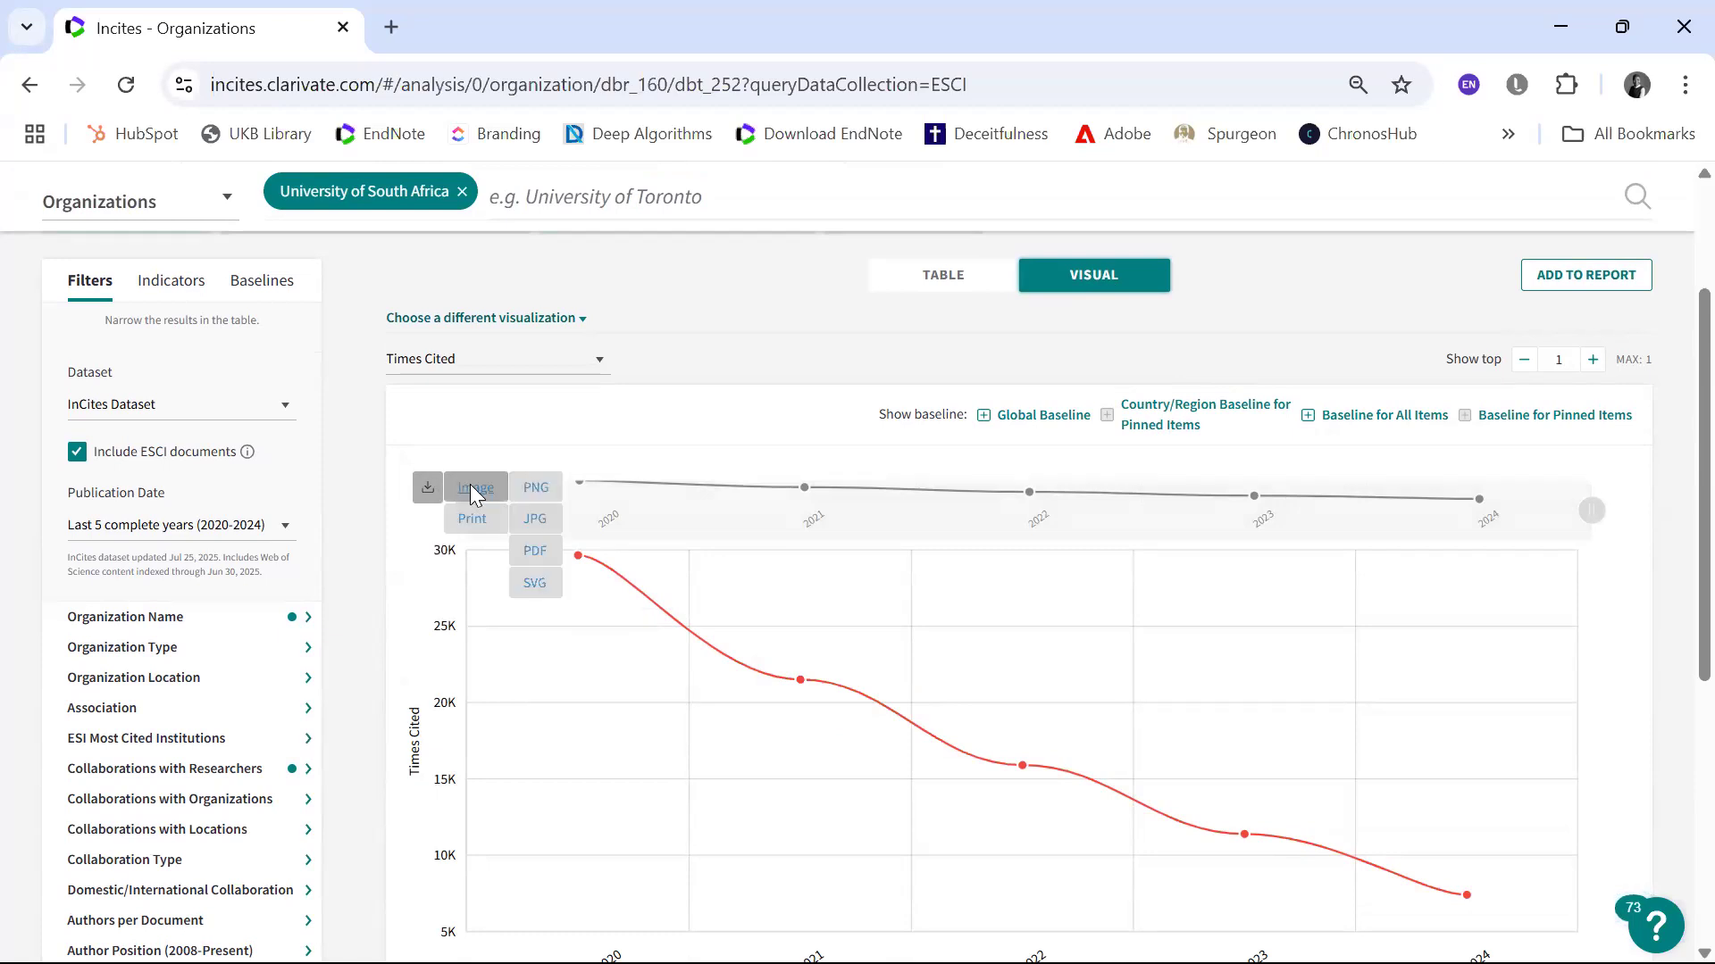
pyautogui.click(530, 489)
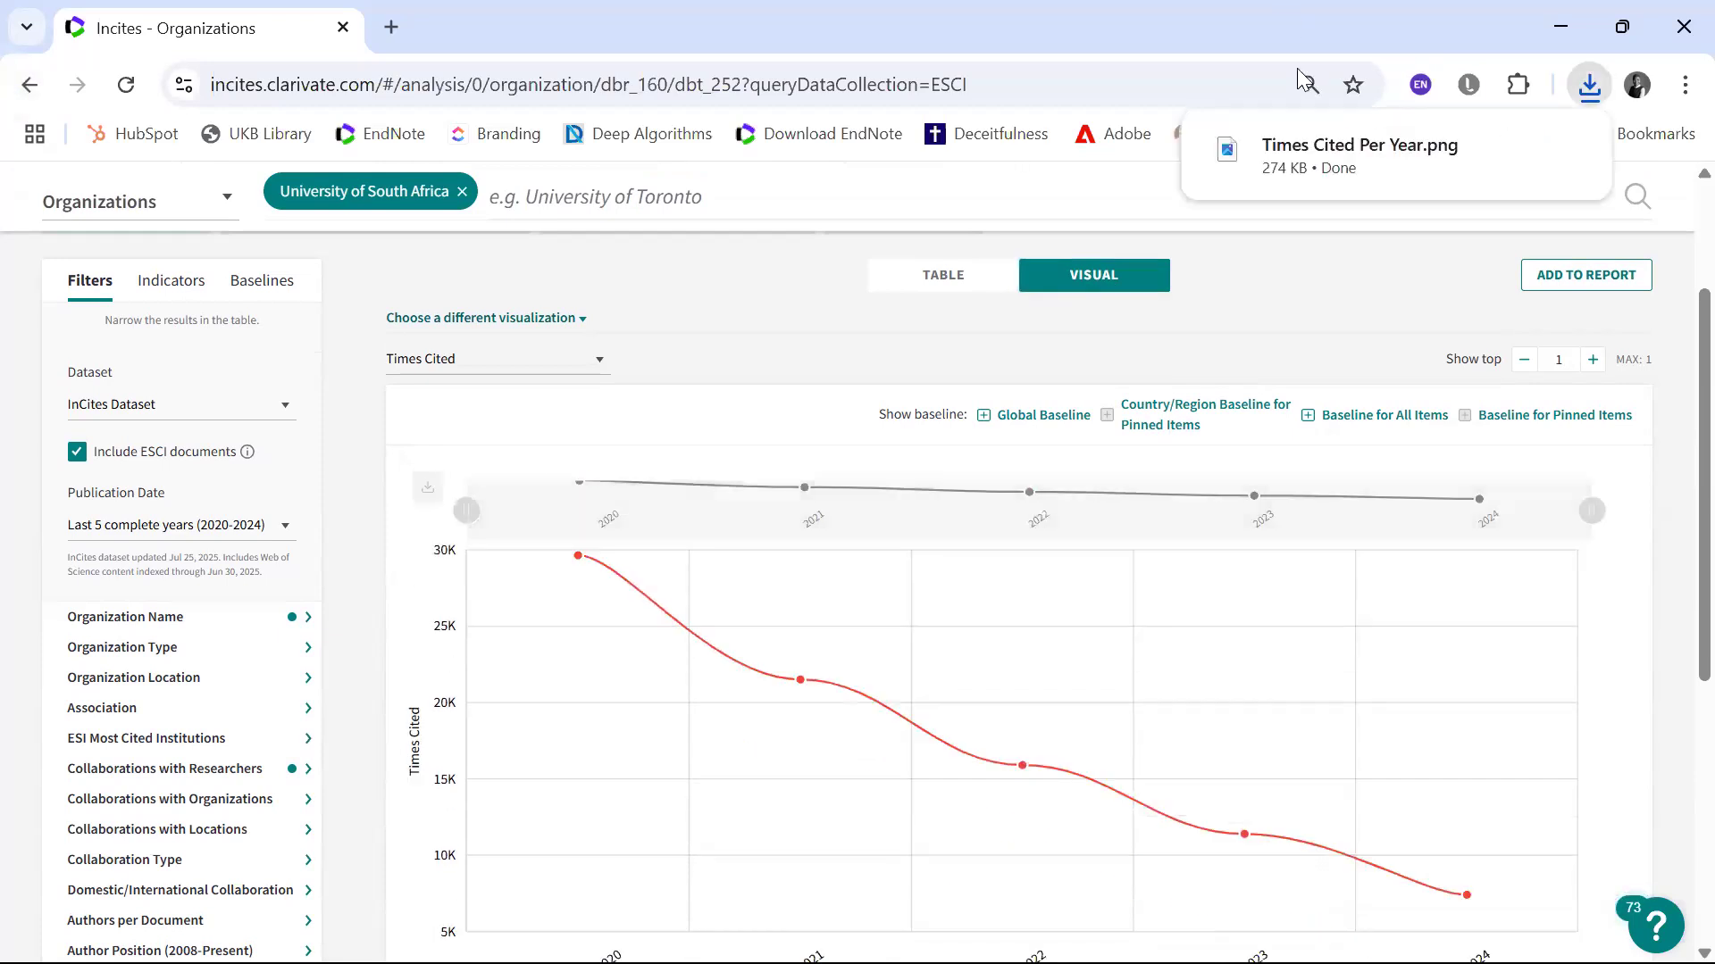
# Step: Open the downloaded Times Cited Per Year.png, examine the chart and its citation note up close, and close the image
pyautogui.moveTo(1310, 143)
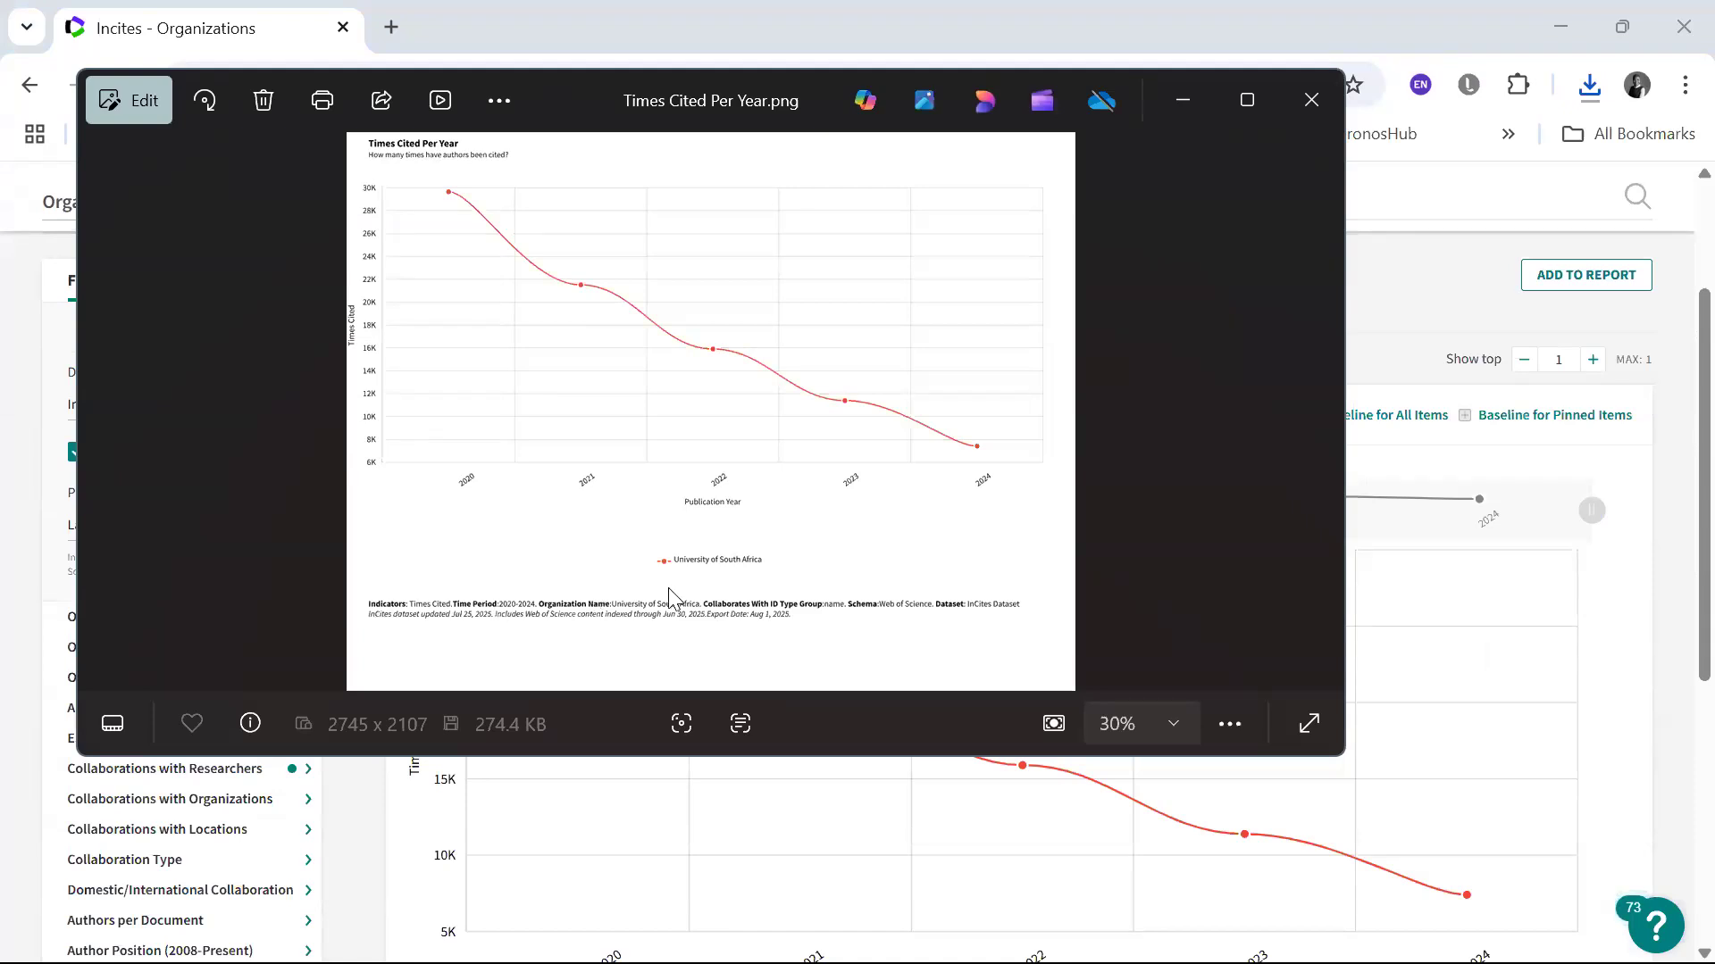
pyautogui.scroll(2, 671, 600)
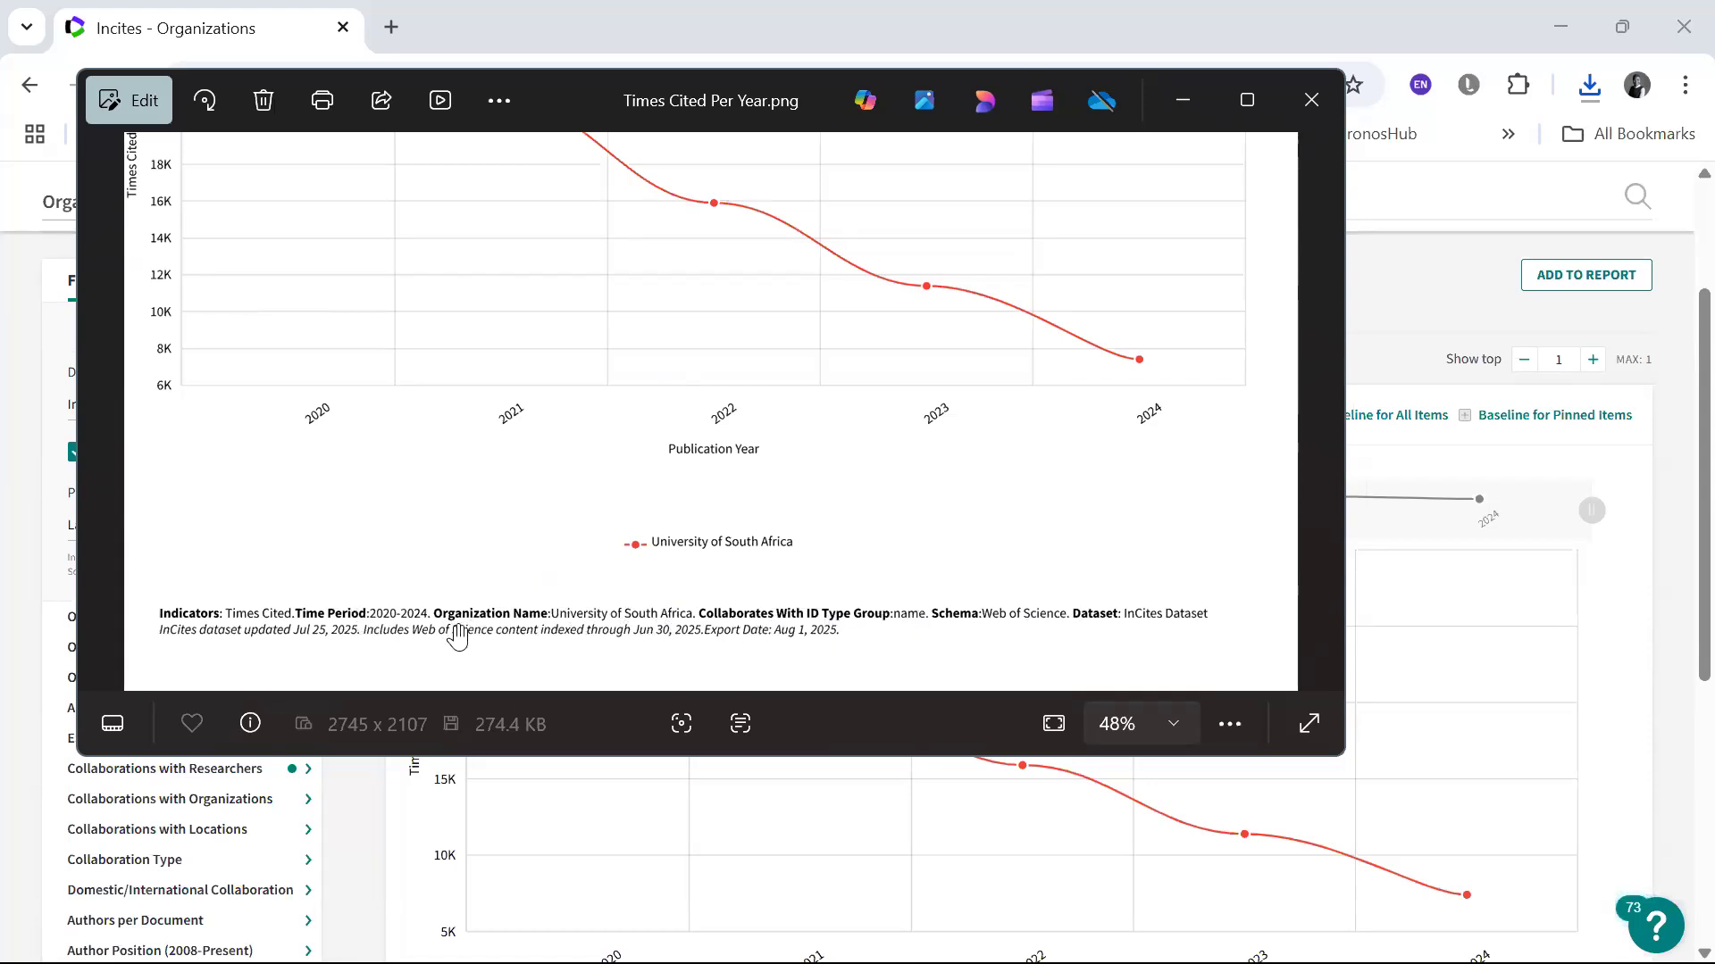
pyautogui.click(1330, 105)
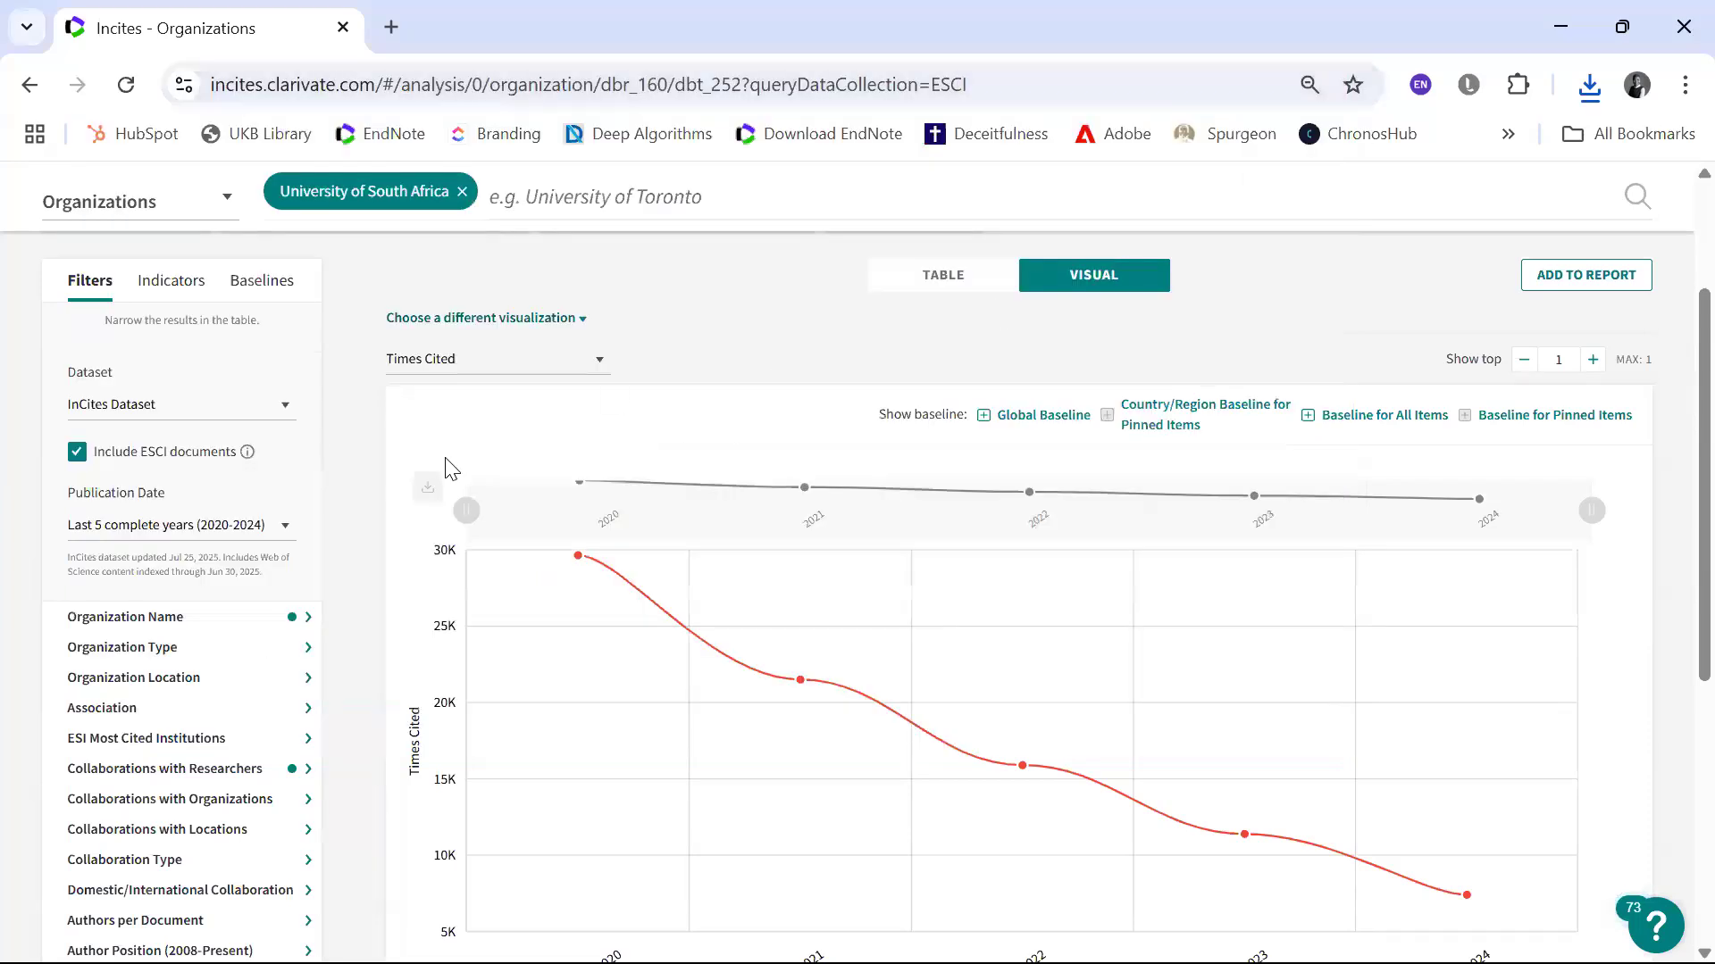
# Step: Change the chart's indicator to Category Normalized Citation Impact and examine its data points for 2020 to 2024
pyautogui.moveTo(422, 470)
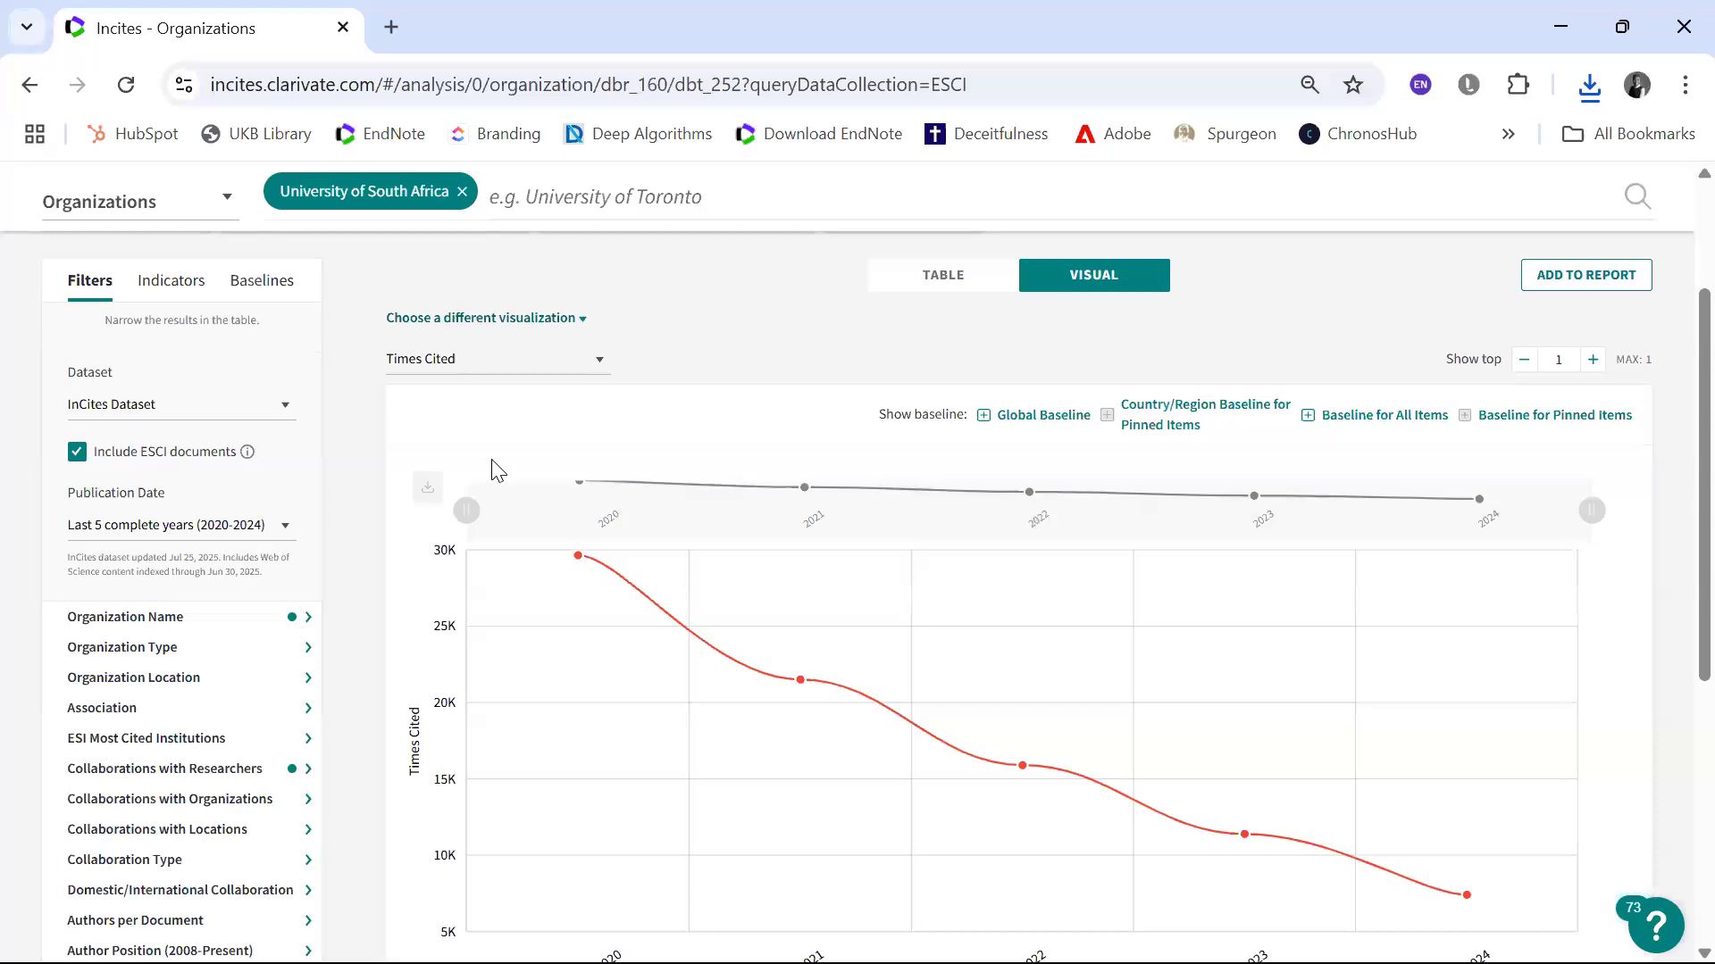
pyautogui.click(599, 367)
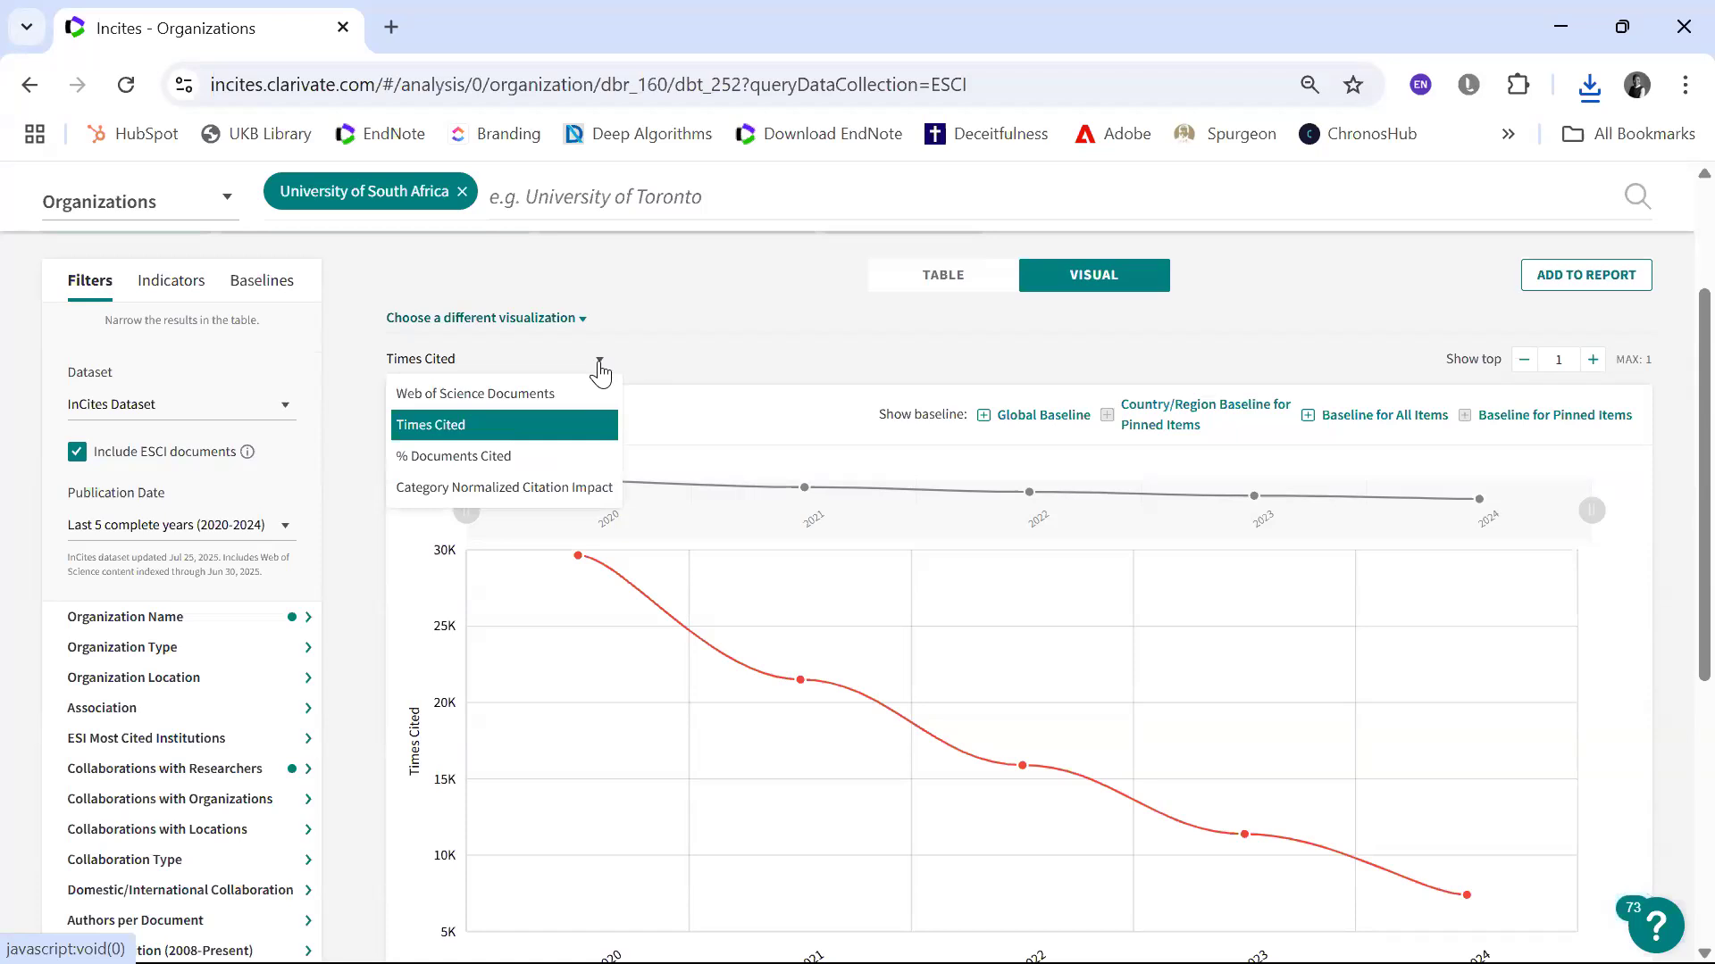
pyautogui.click(582, 489)
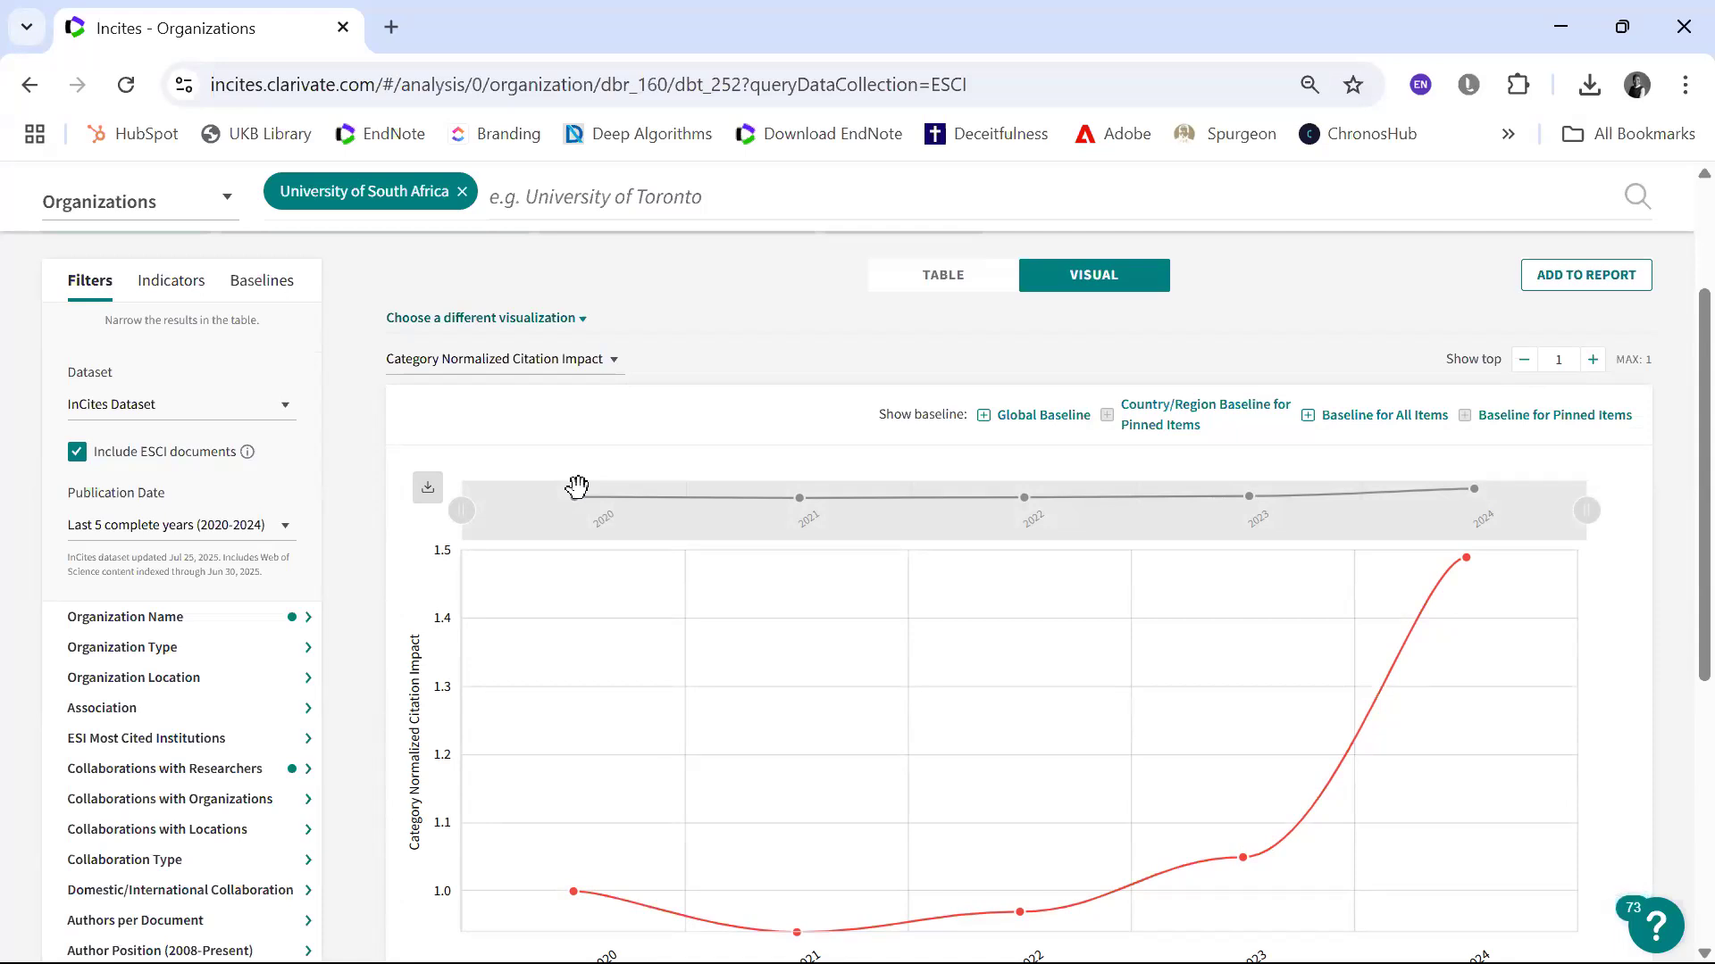
pyautogui.scroll(-2, 576, 487)
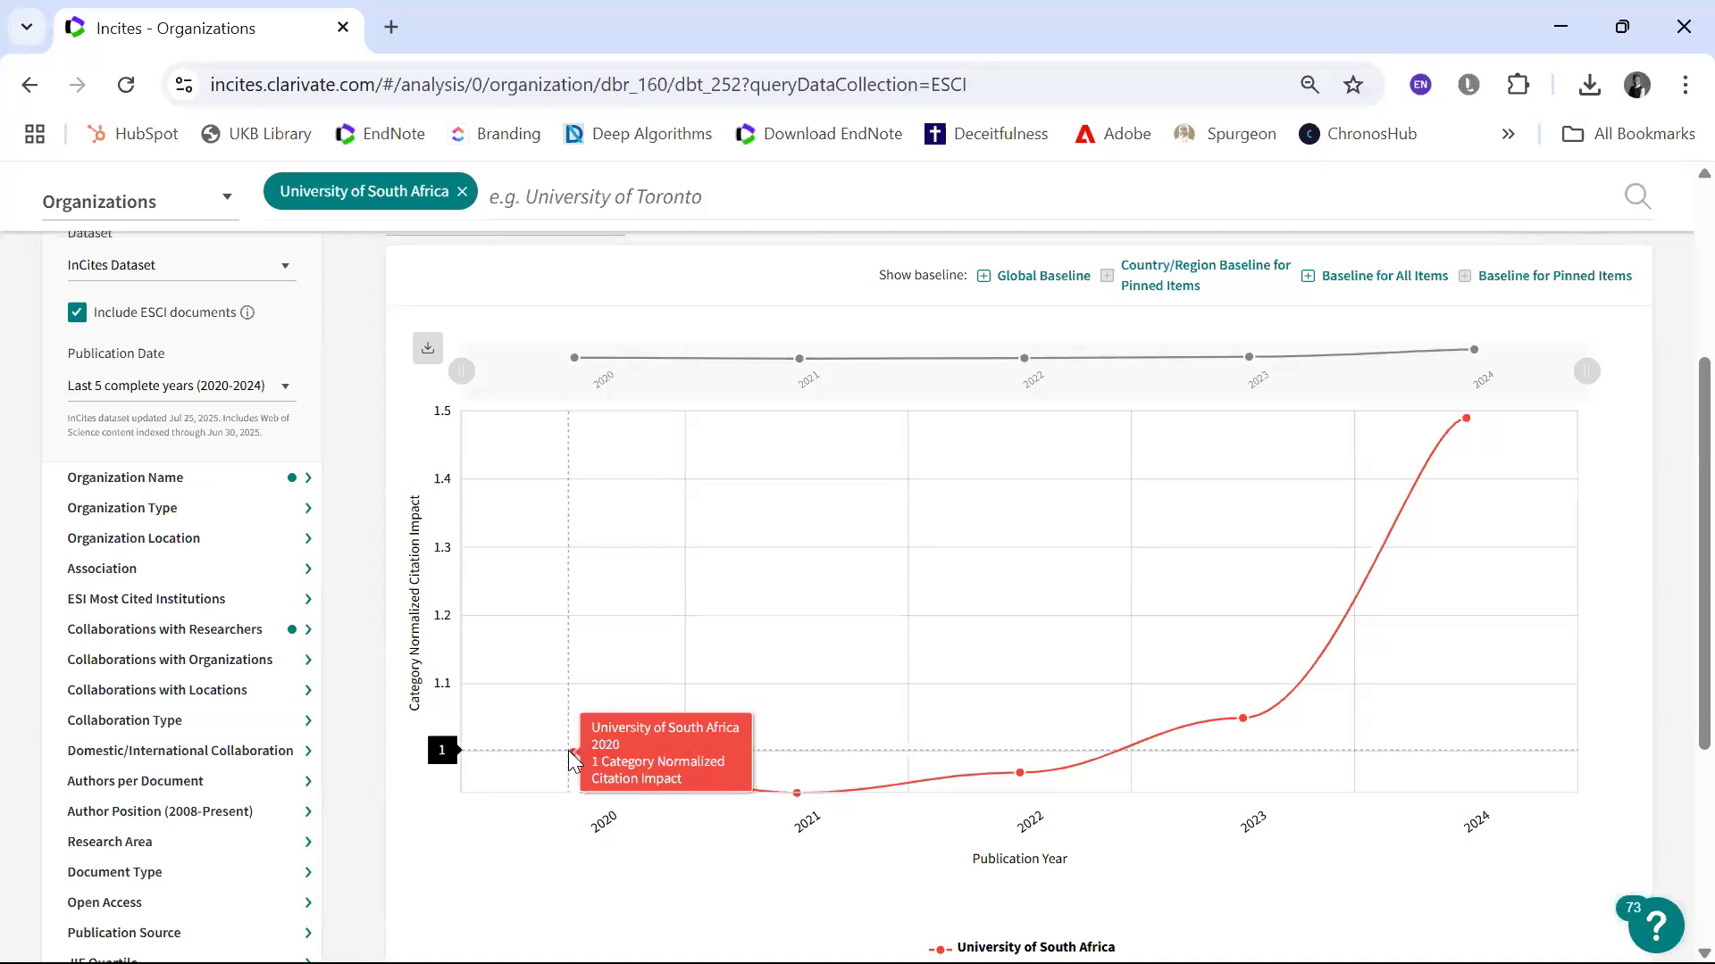
pyautogui.scroll(2, 568, 750)
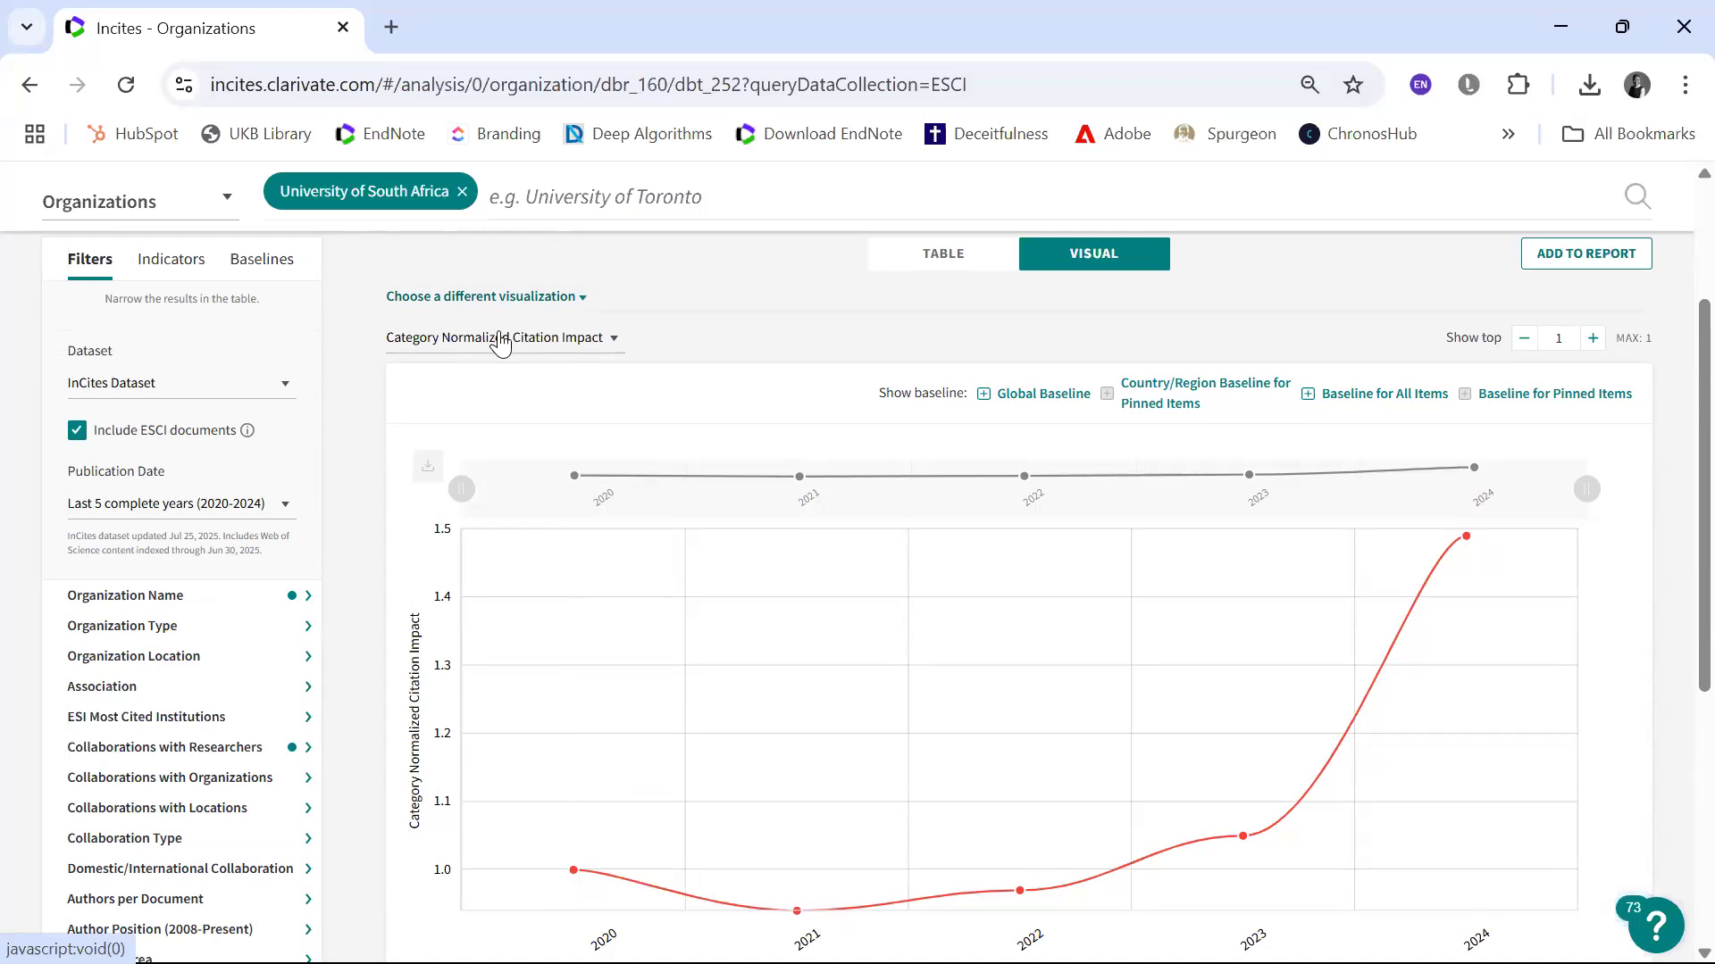
pyautogui.scroll(-1, 500, 342)
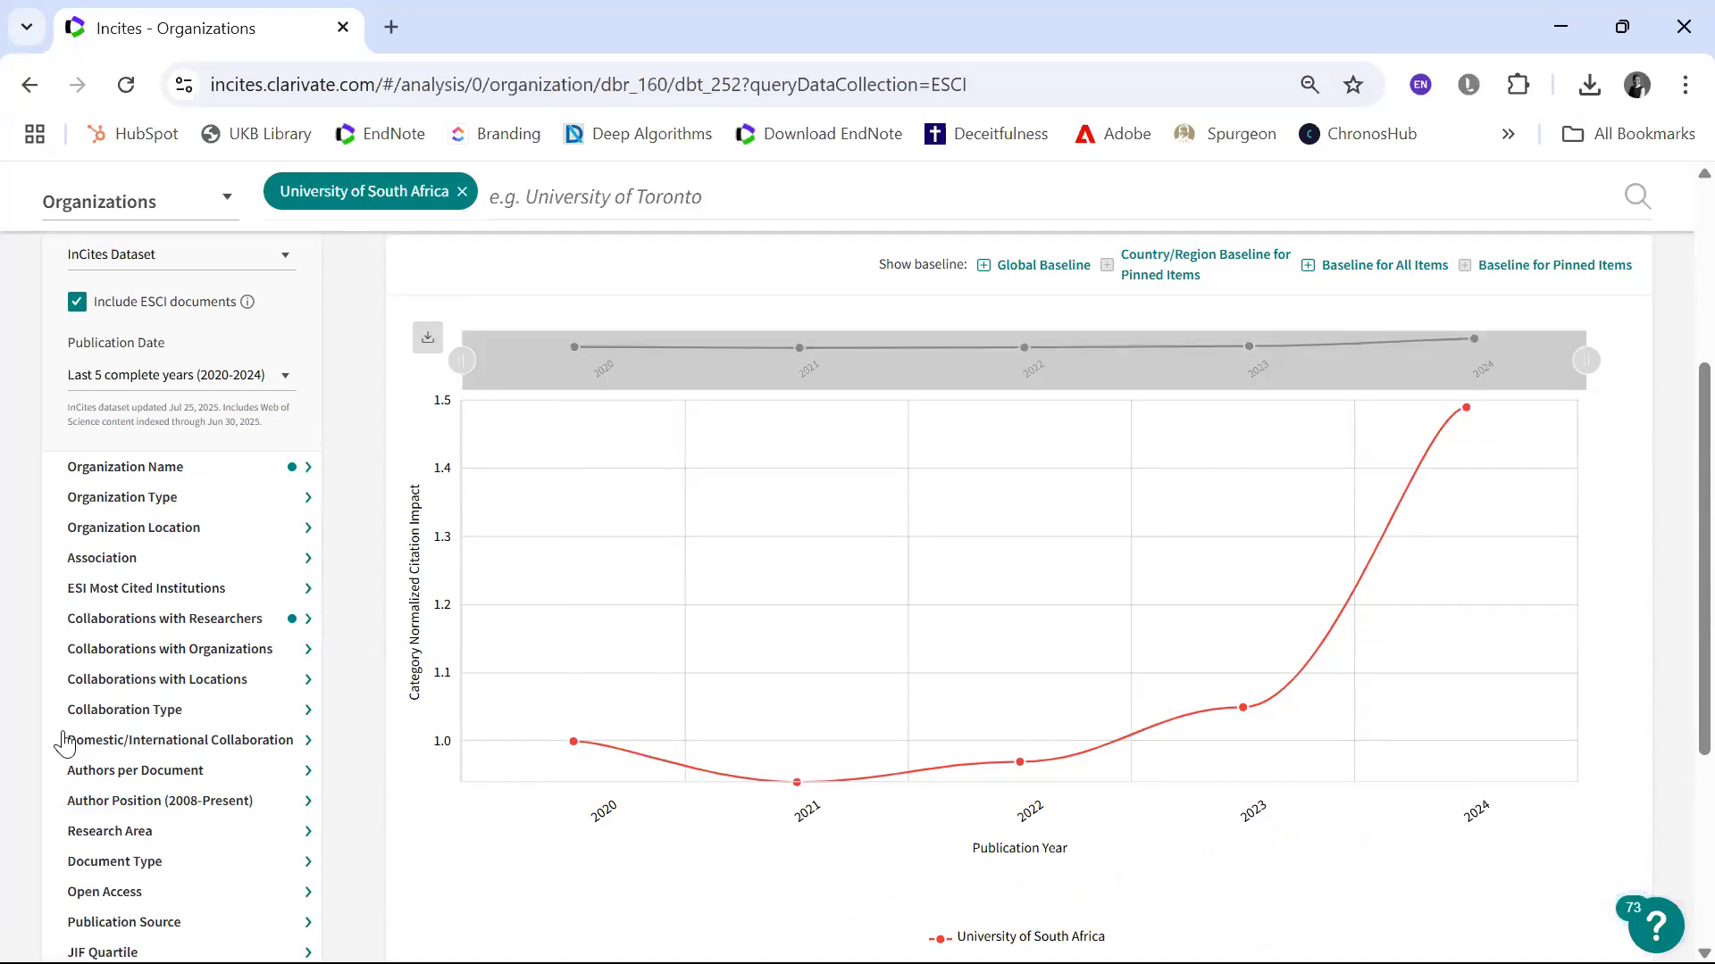
pyautogui.moveTo(562, 755)
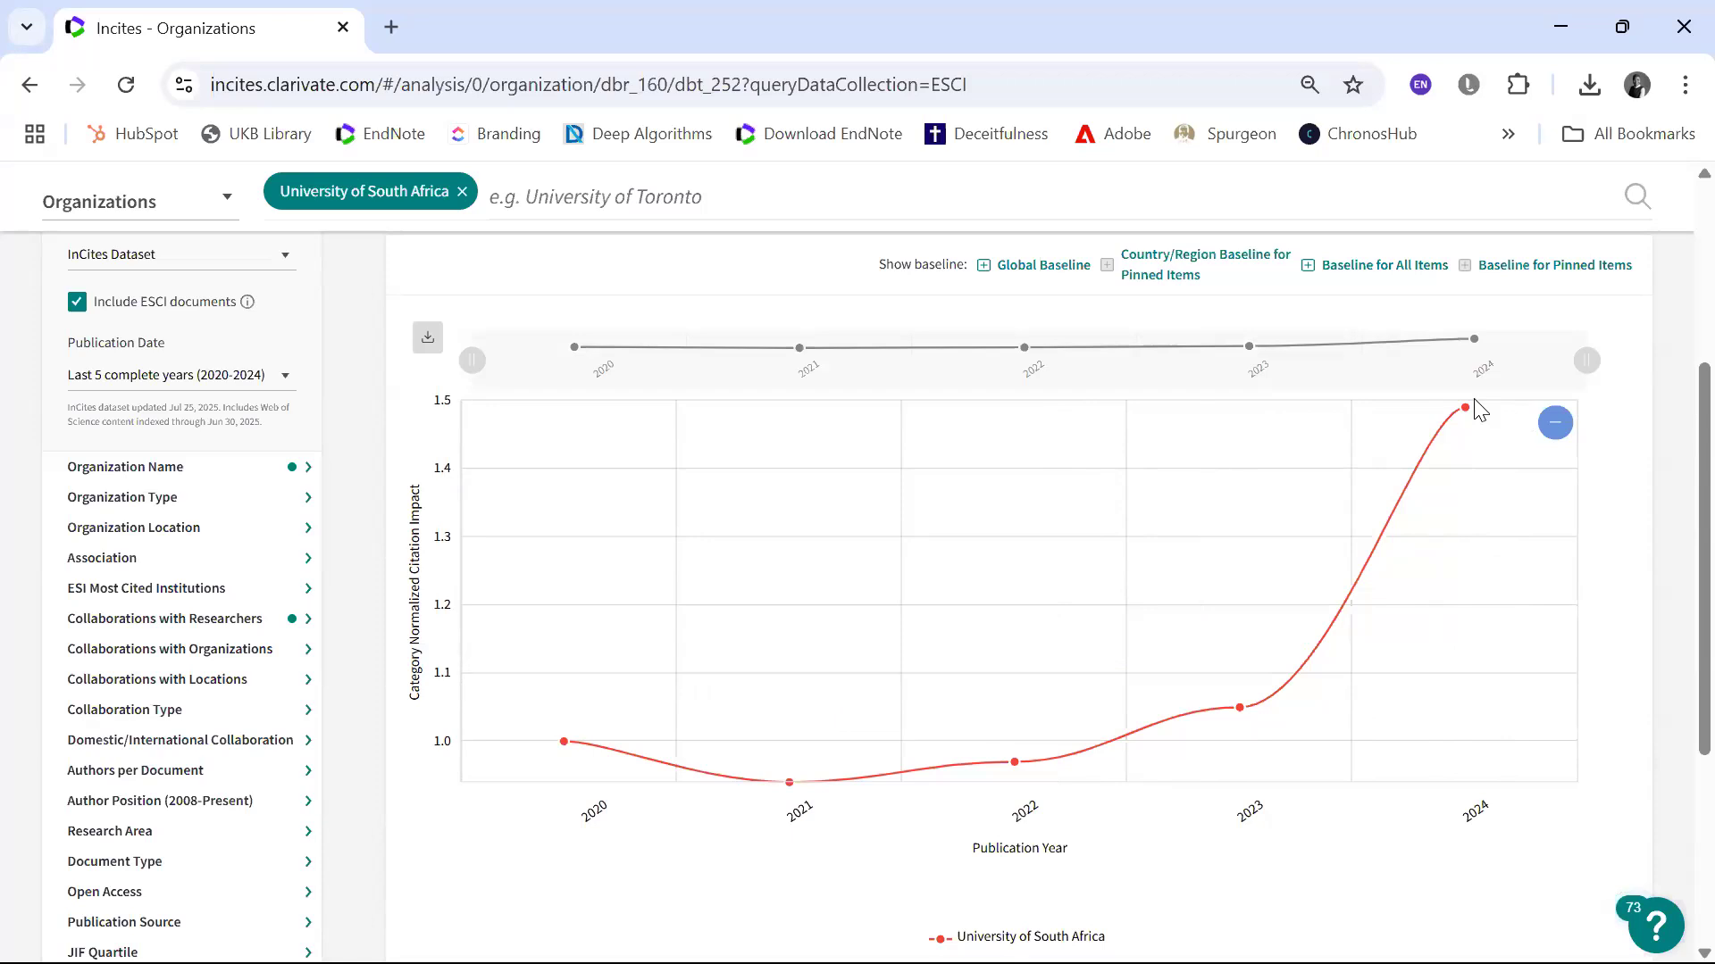
pyautogui.moveTo(1263, 765)
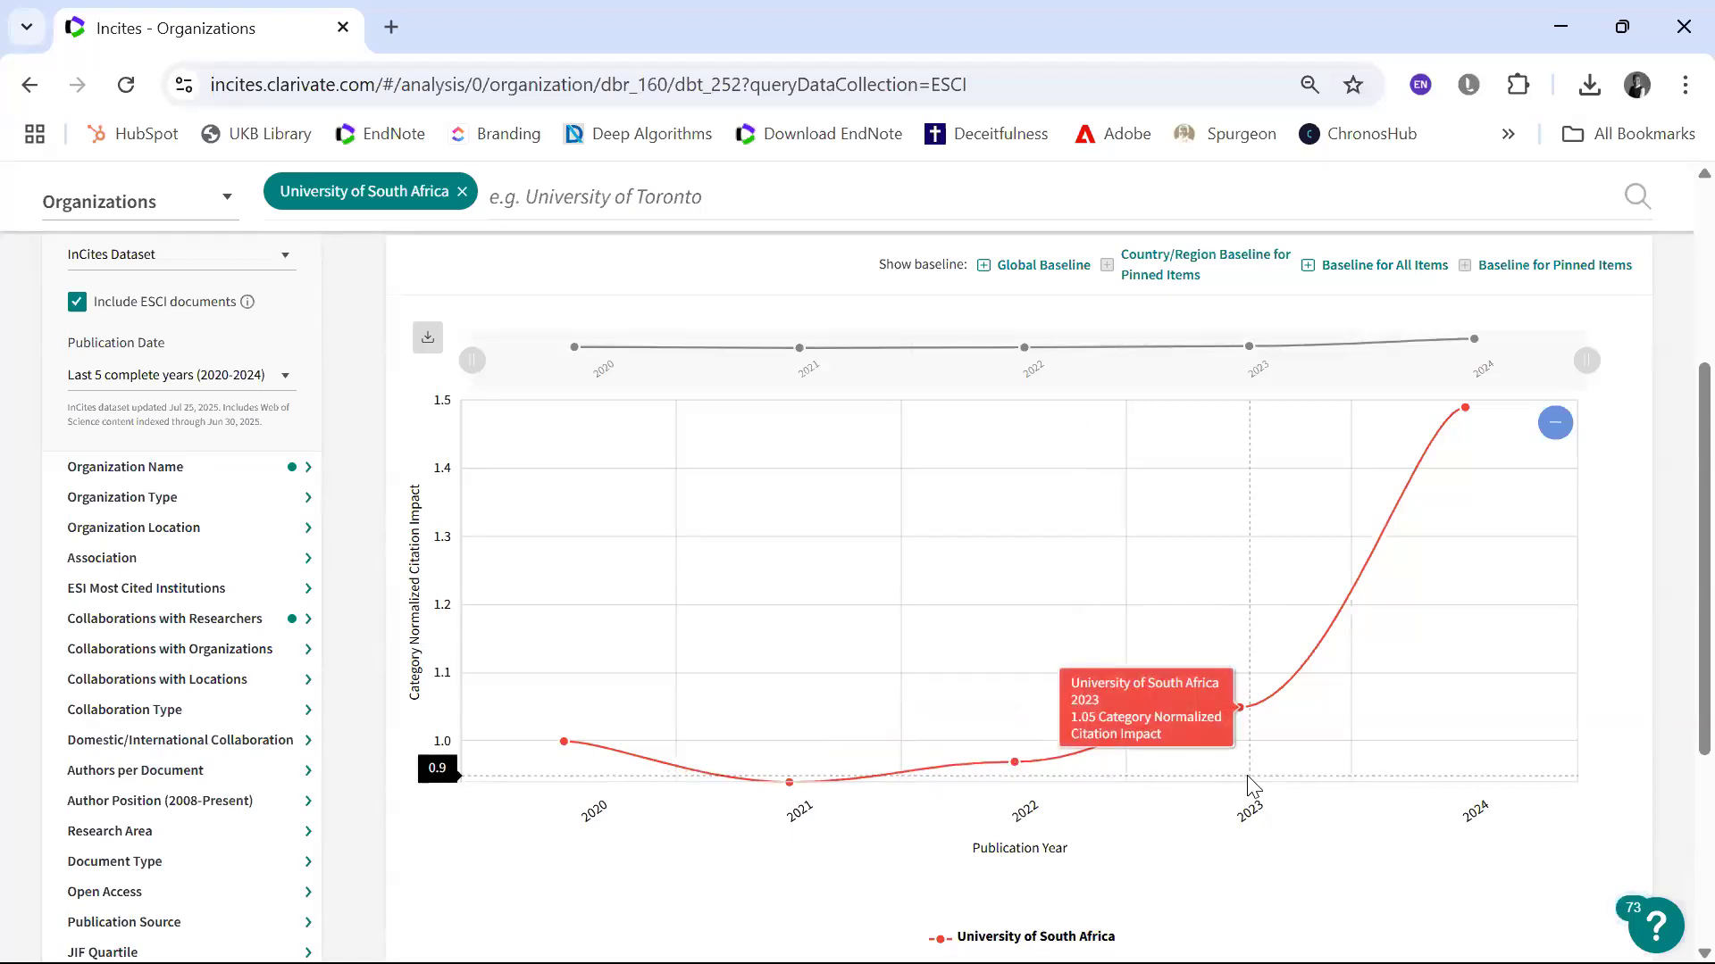
pyautogui.scroll(-2, 1251, 784)
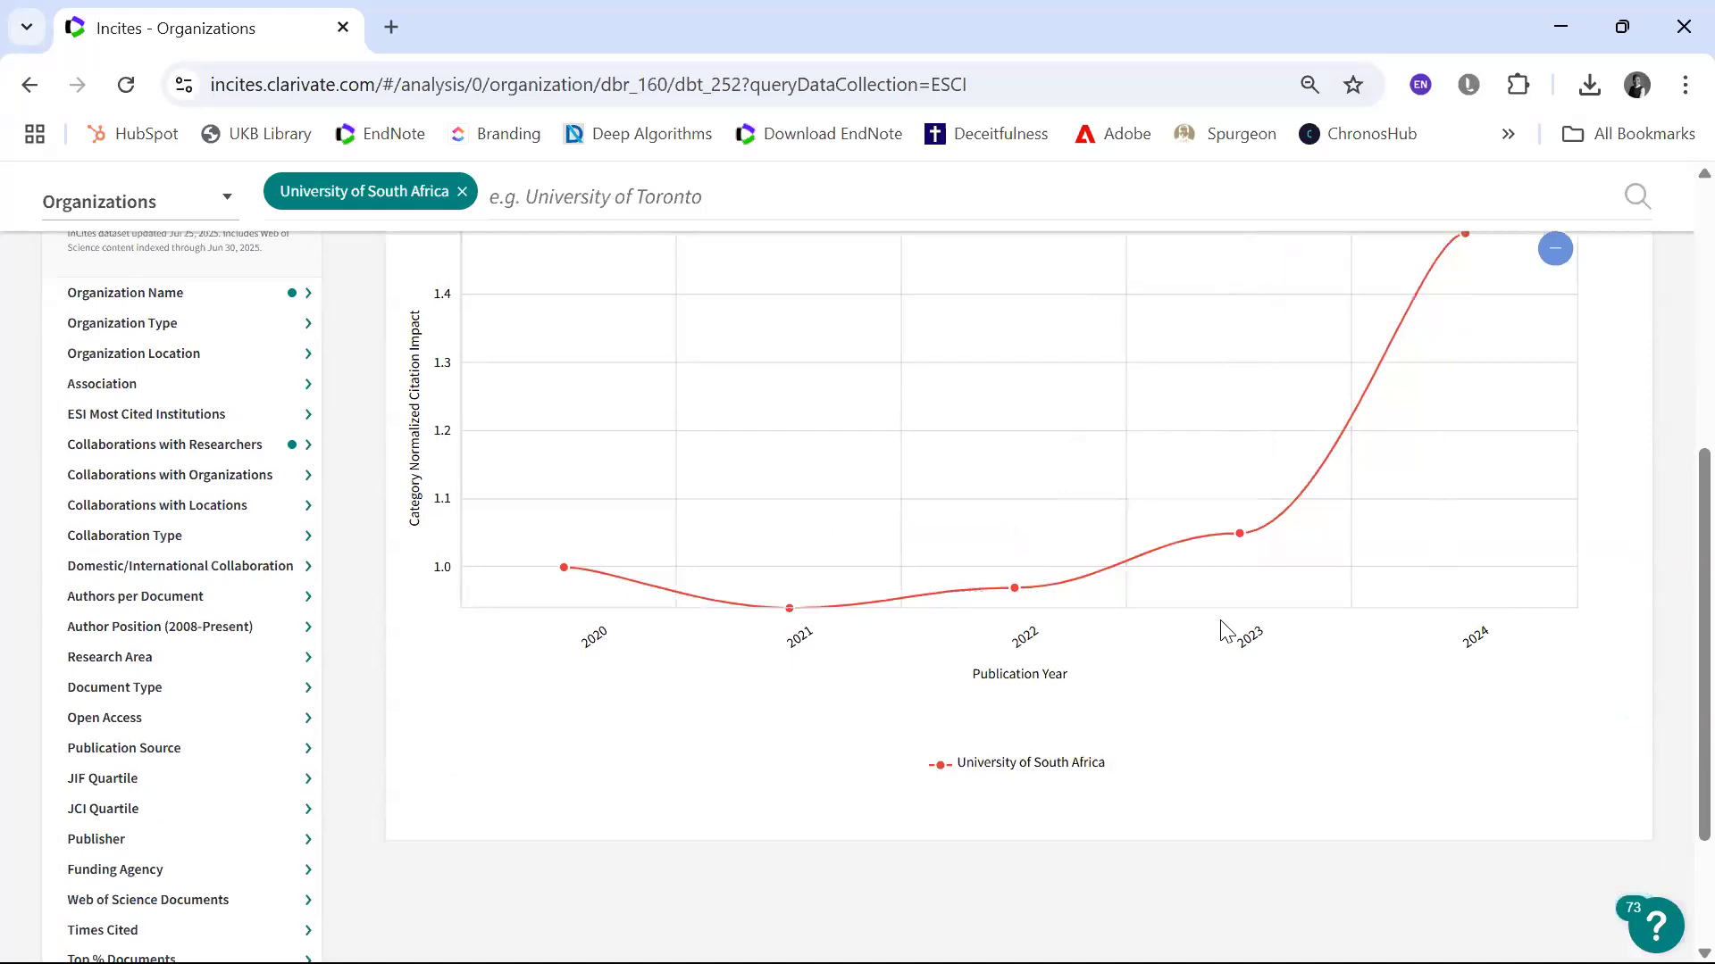
# Step: Add the Global Baseline to the Category Normalized Citation Impact chart and compare the university's yearly points with it
pyautogui.scroll(5, 1254, 601)
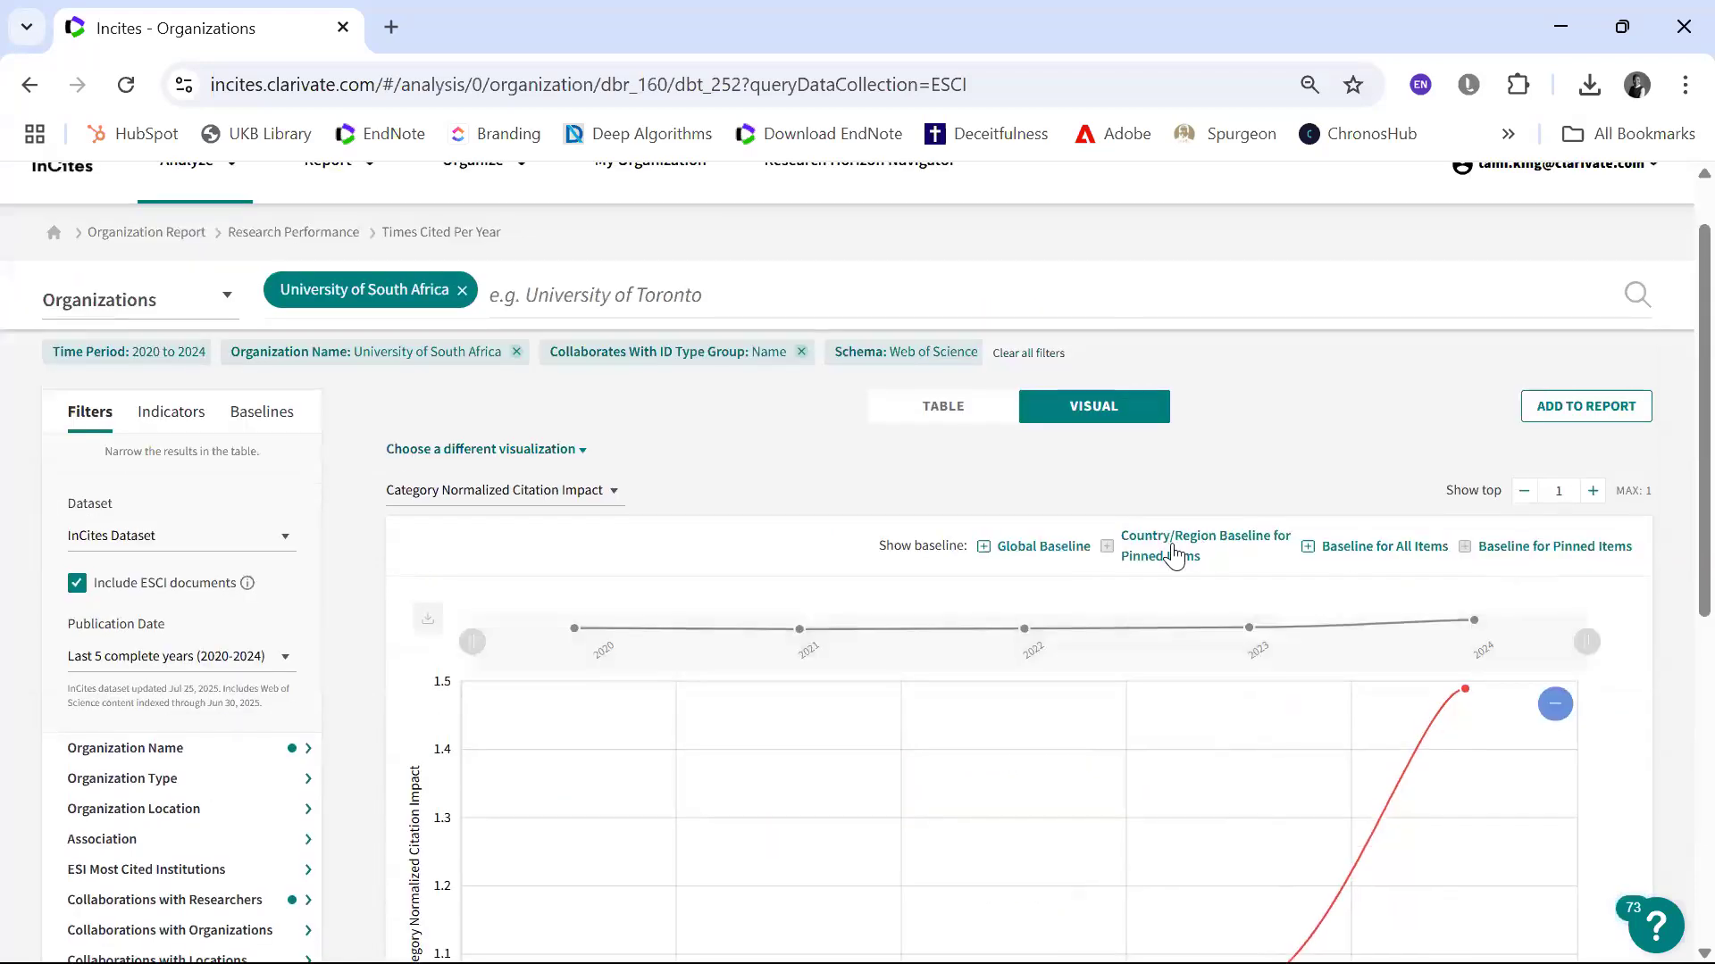
pyautogui.click(993, 549)
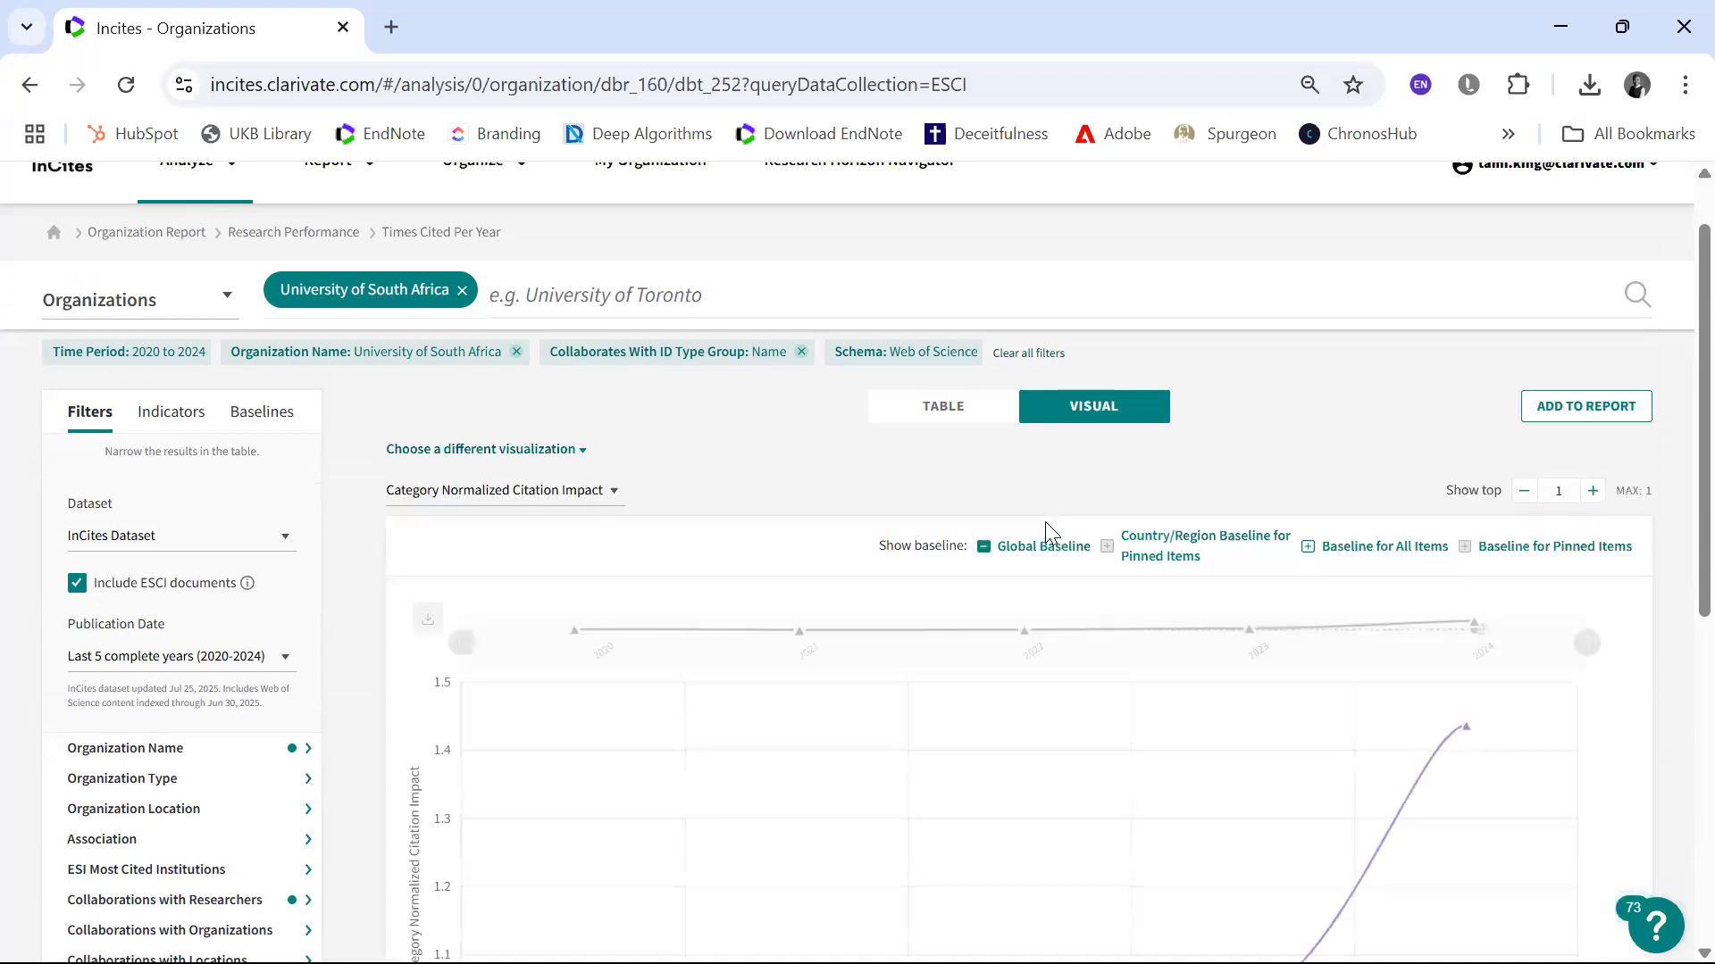
pyautogui.scroll(-2, 1045, 521)
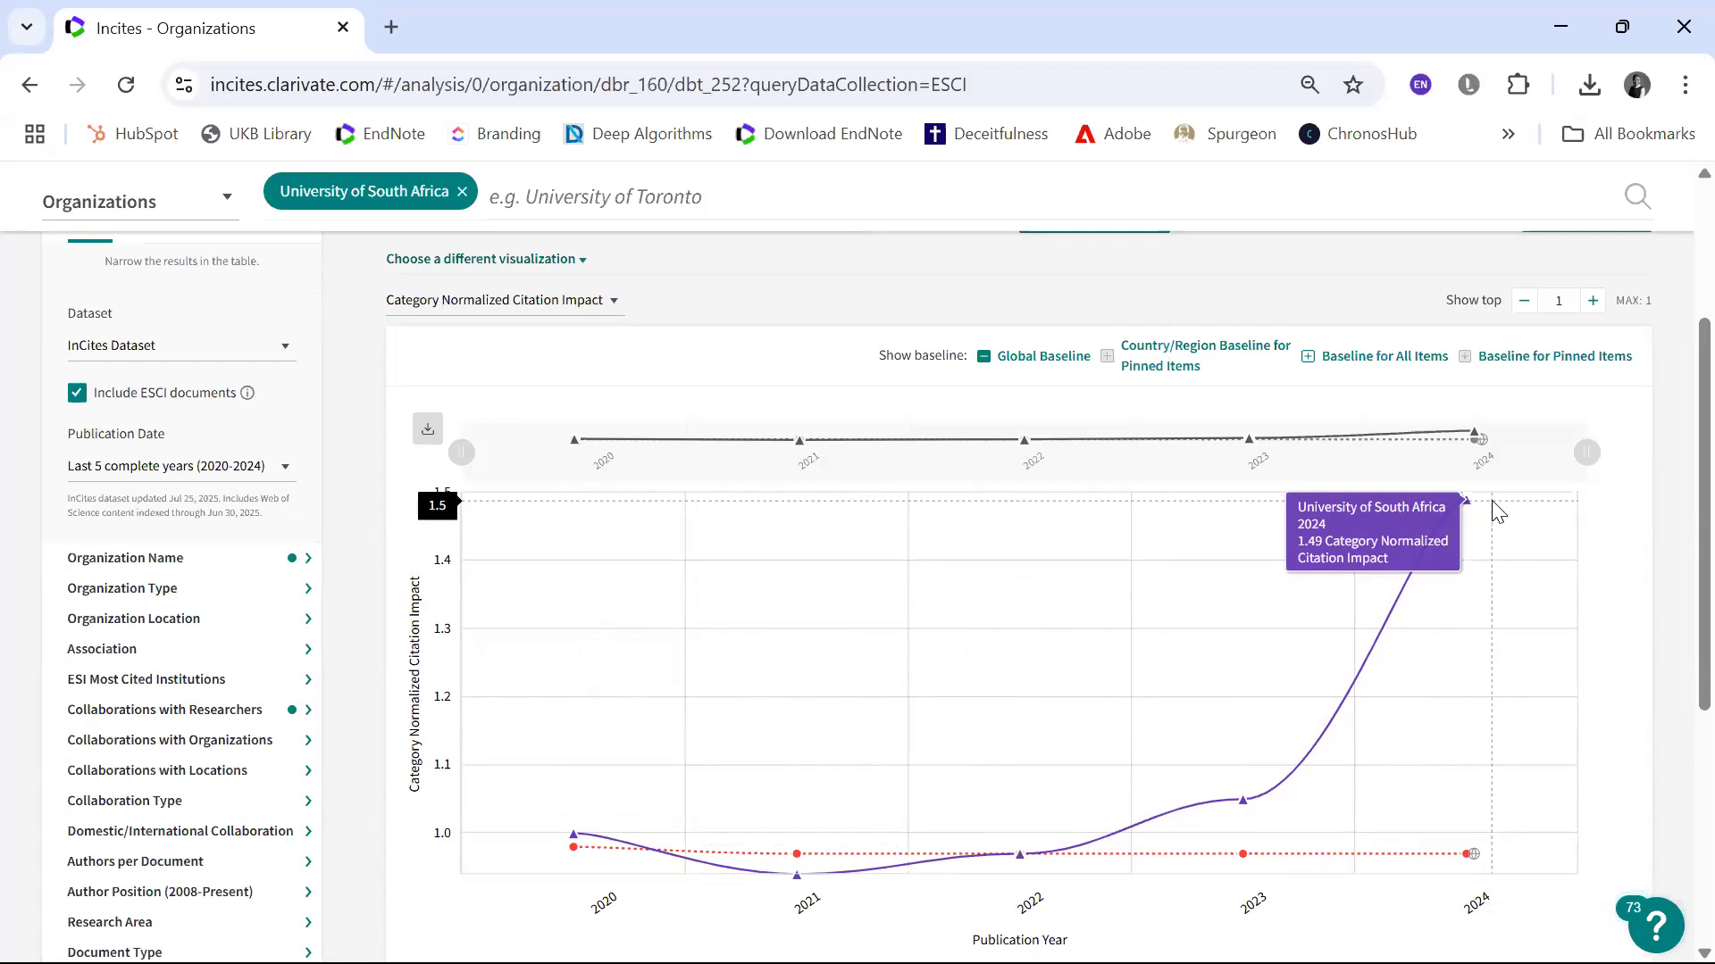
pyautogui.scroll(-1, 1497, 511)
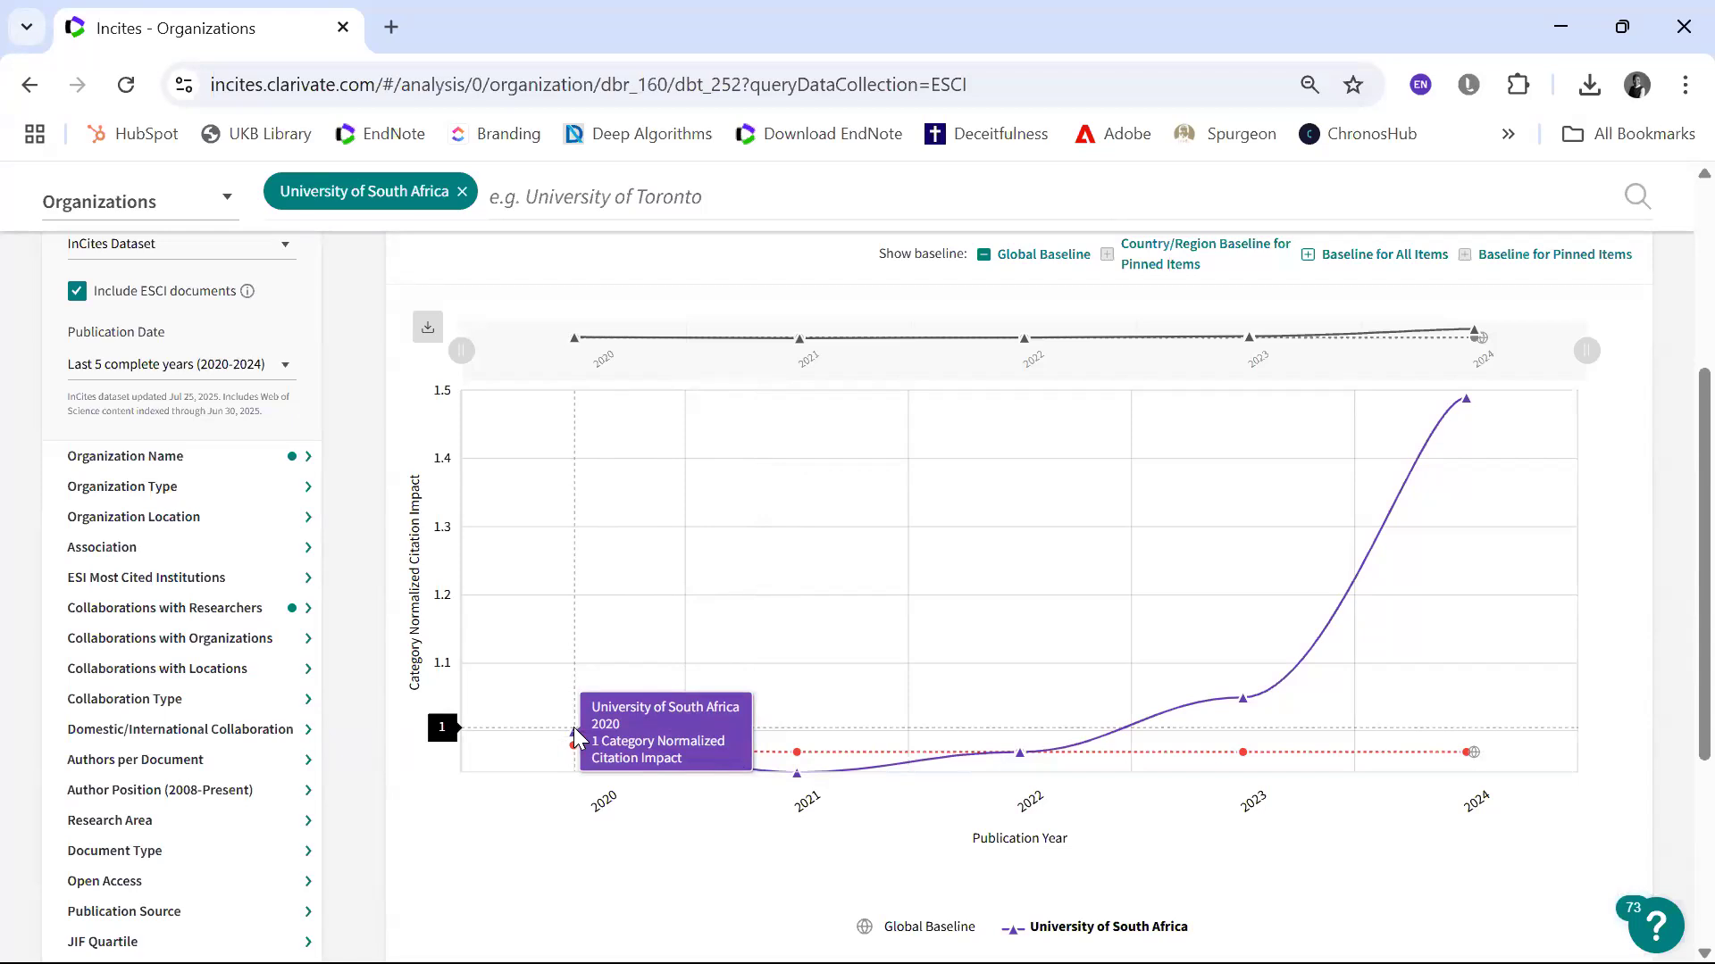
pyautogui.scroll(-3, 573, 727)
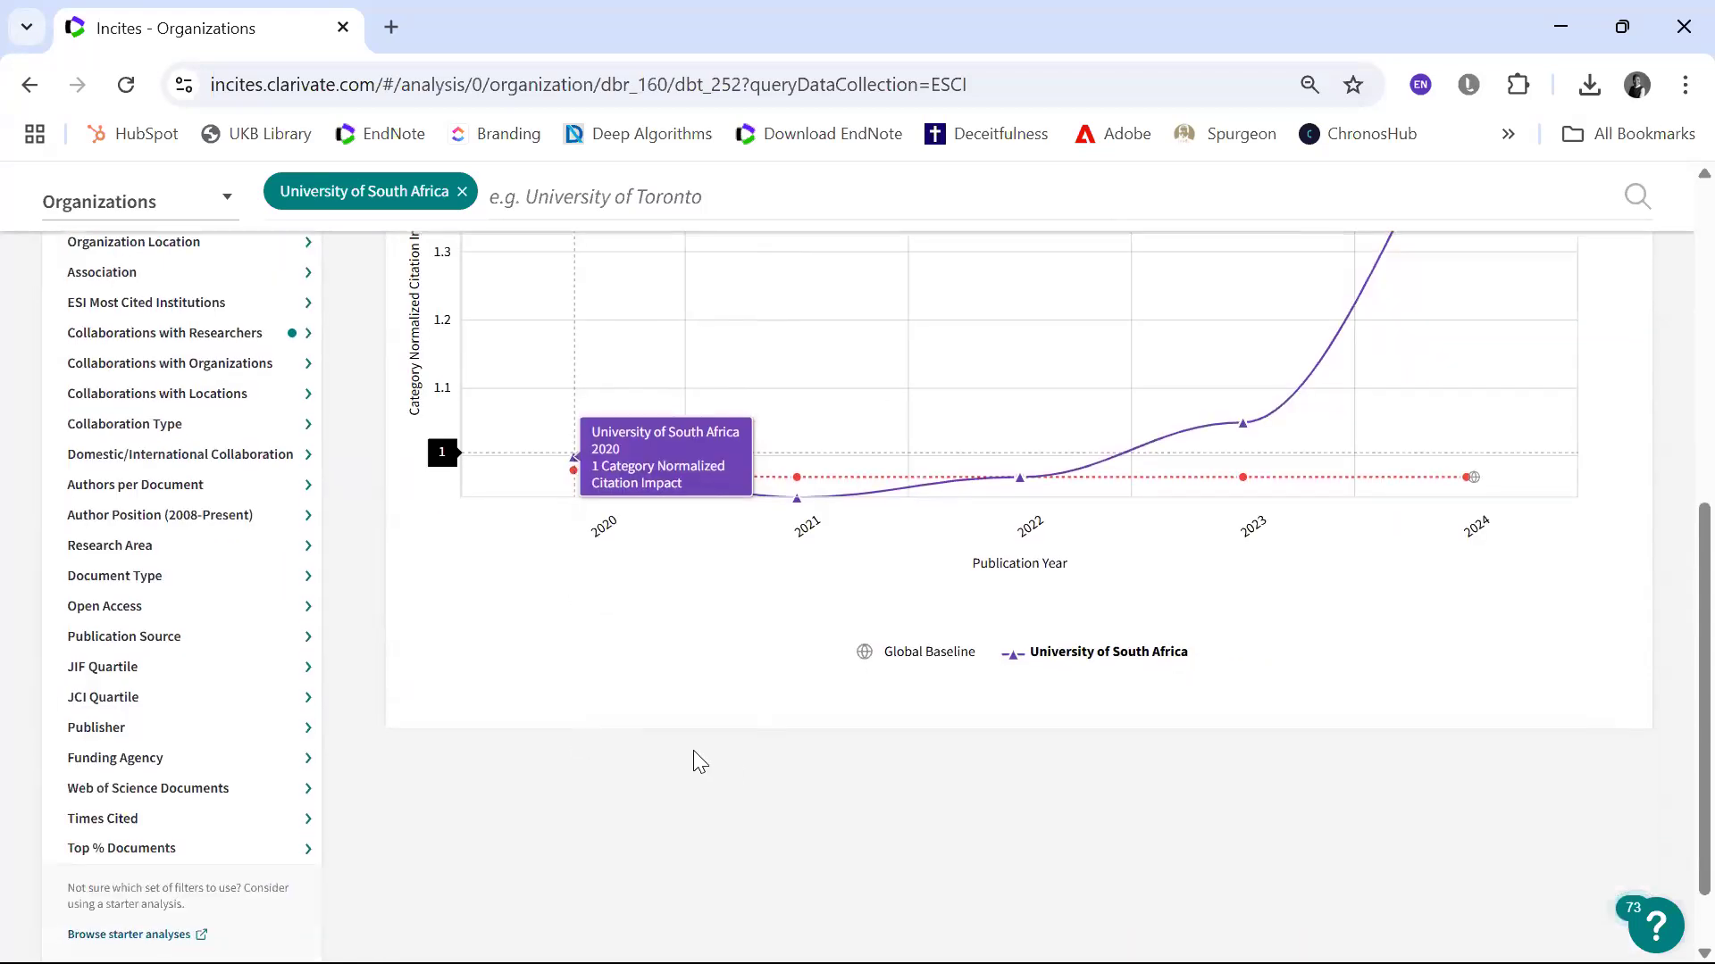
pyautogui.scroll(2, 822, 642)
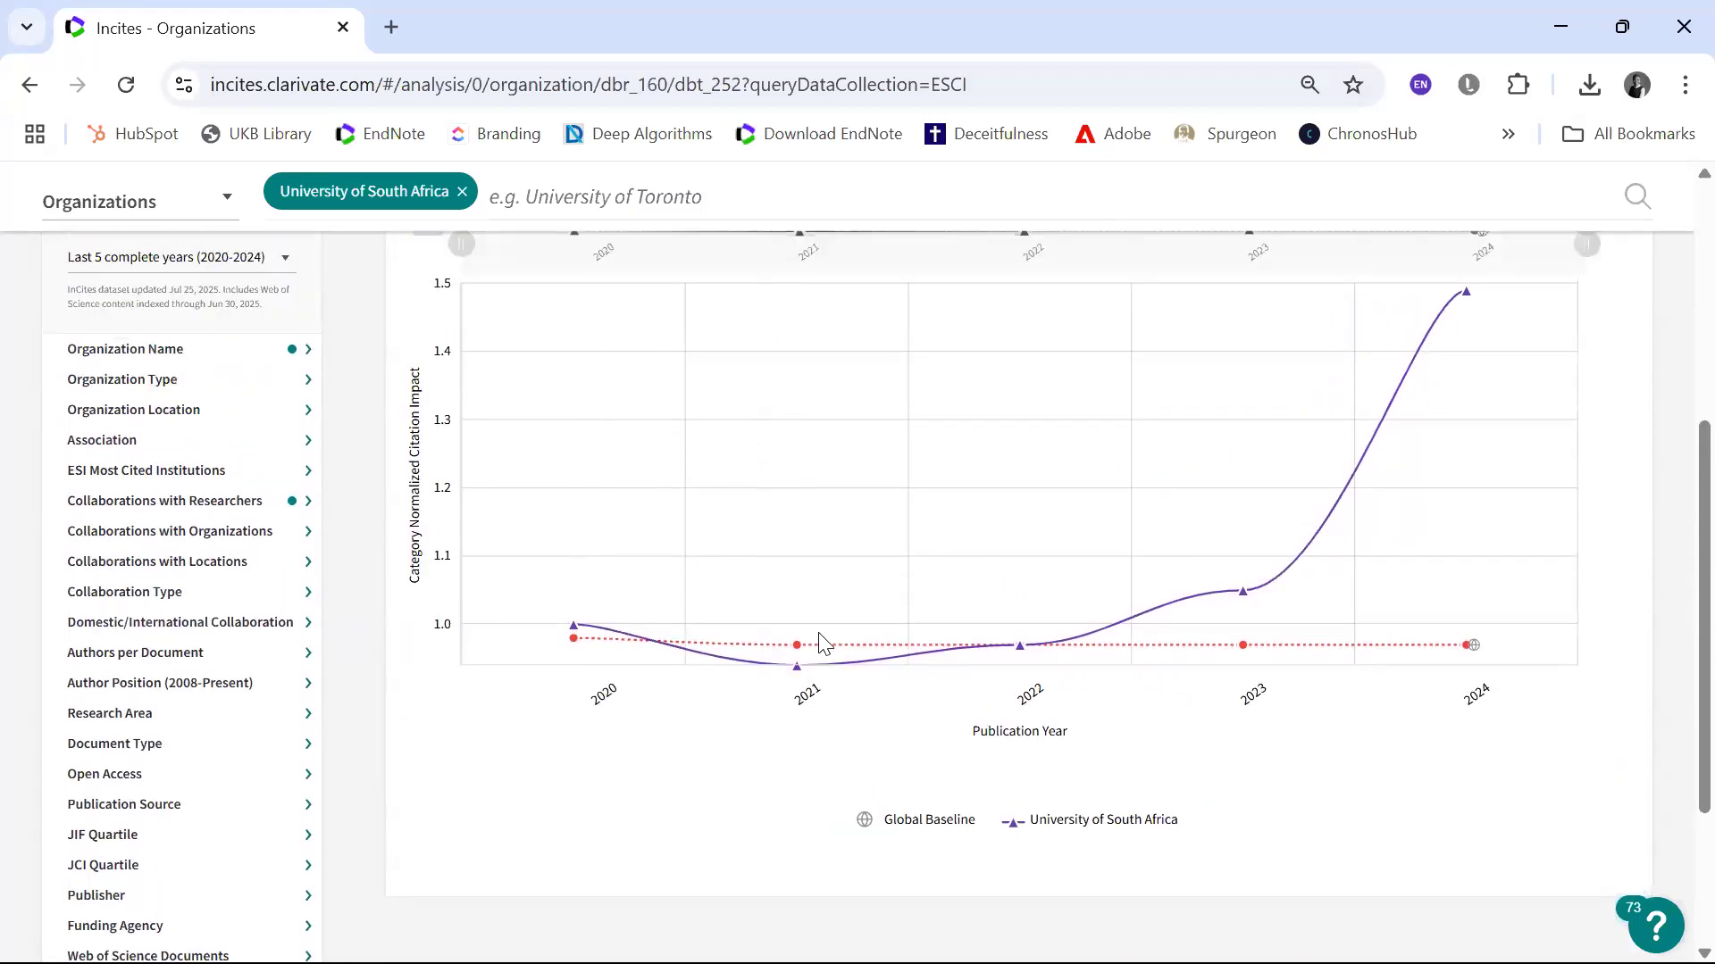
pyautogui.scroll(2, 822, 641)
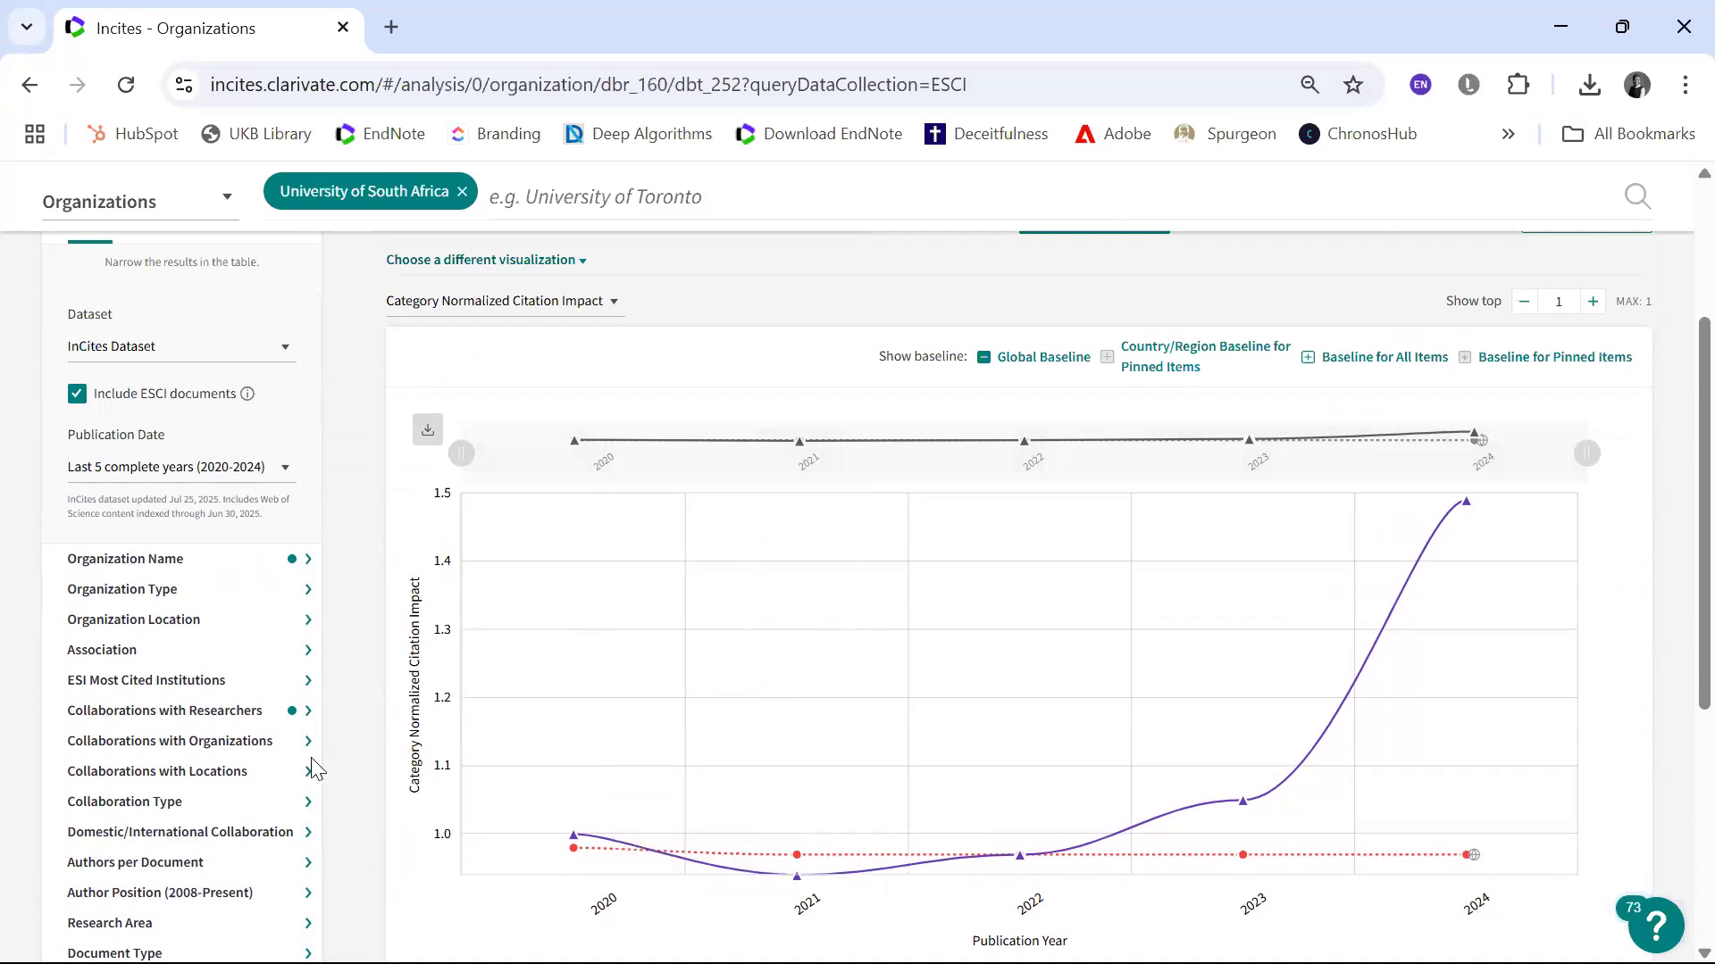
# Step: Filter by Research Area using the Citation Topics schema at Micro level, include documents with no topic assigned, and update the results
pyautogui.scroll(-3, 222, 844)
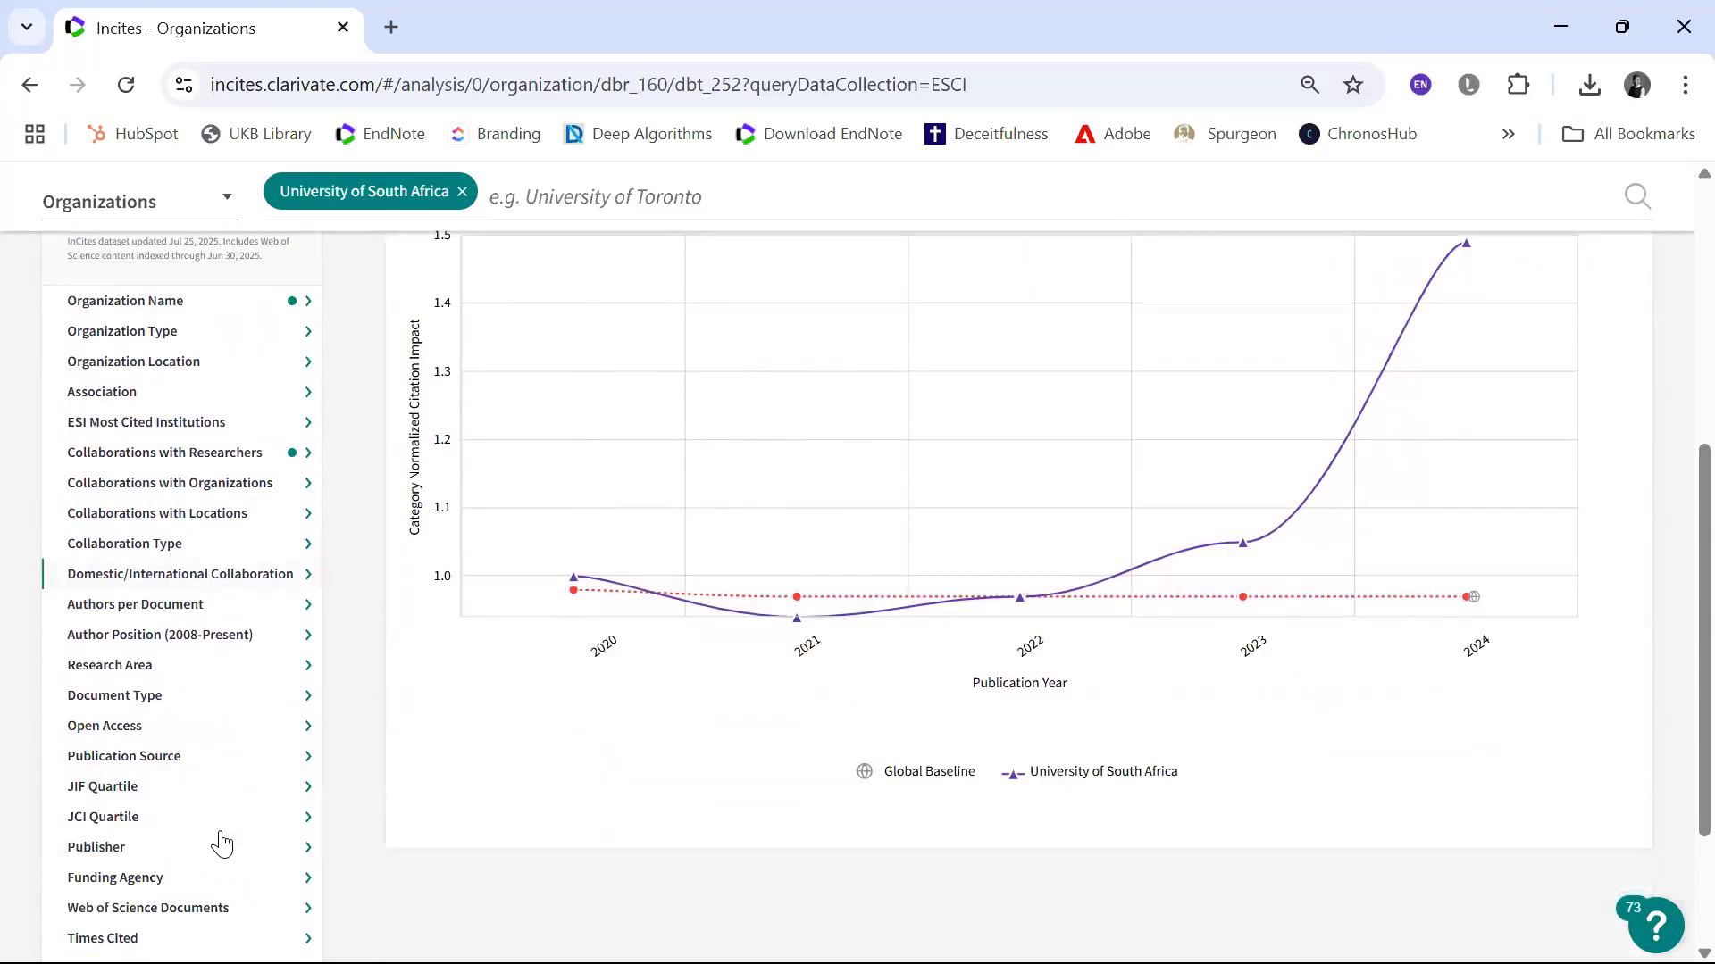
pyautogui.click(159, 667)
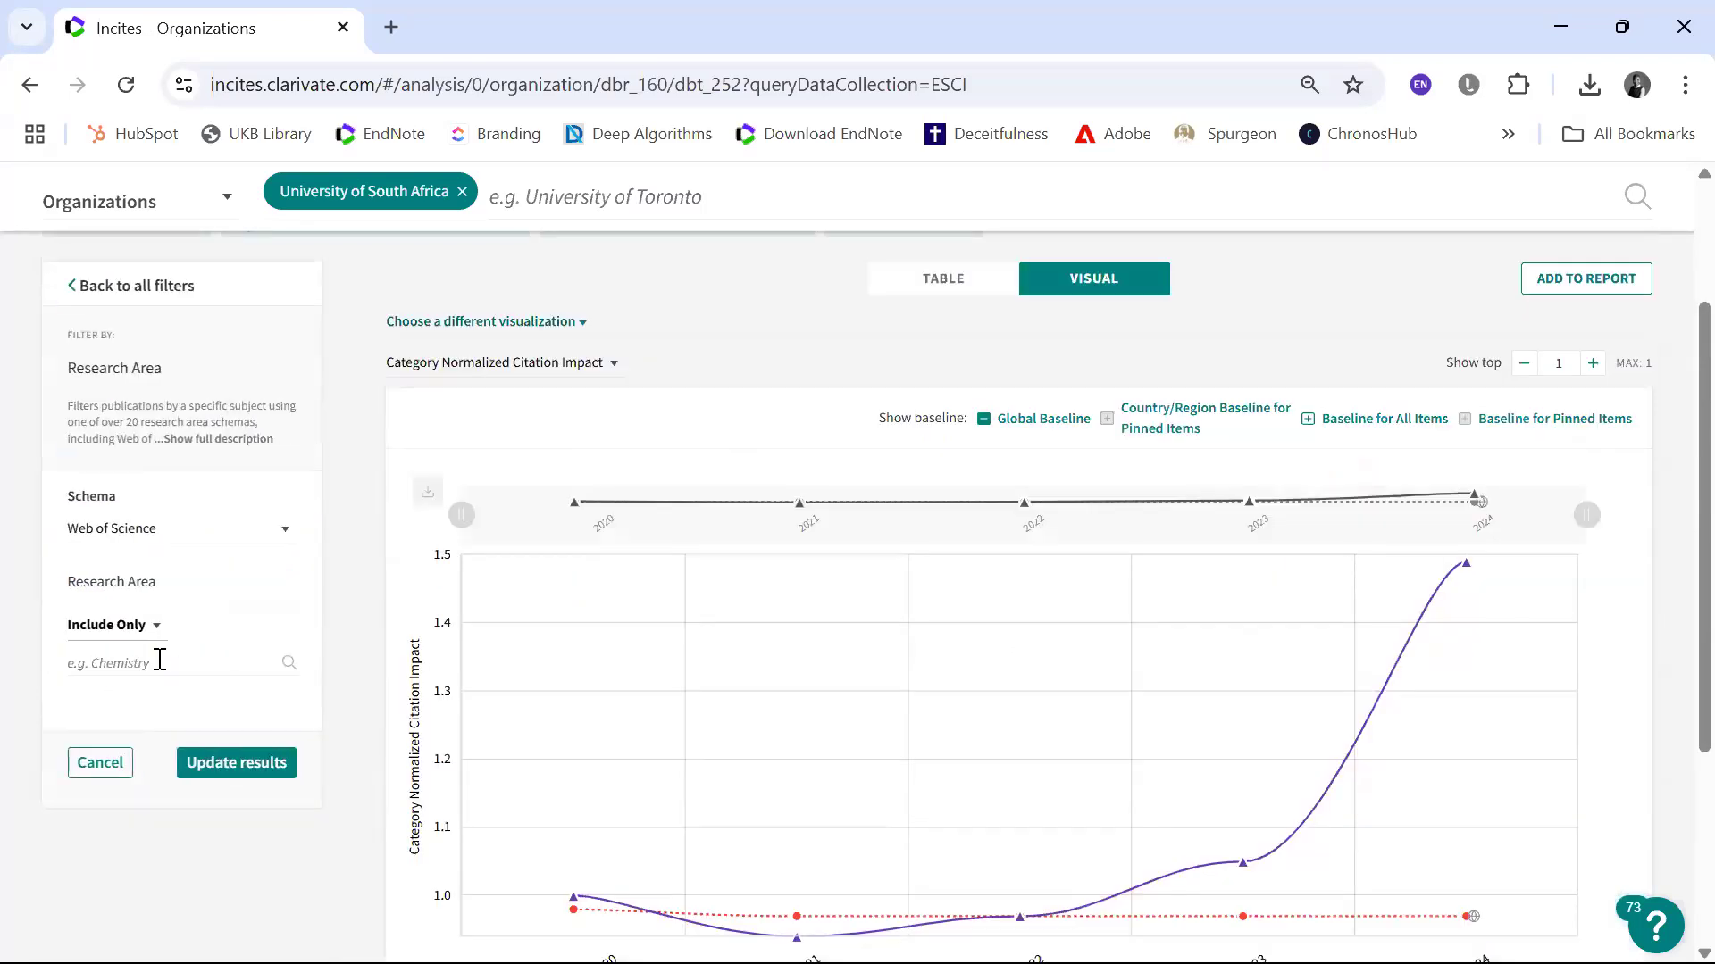
pyautogui.click(279, 527)
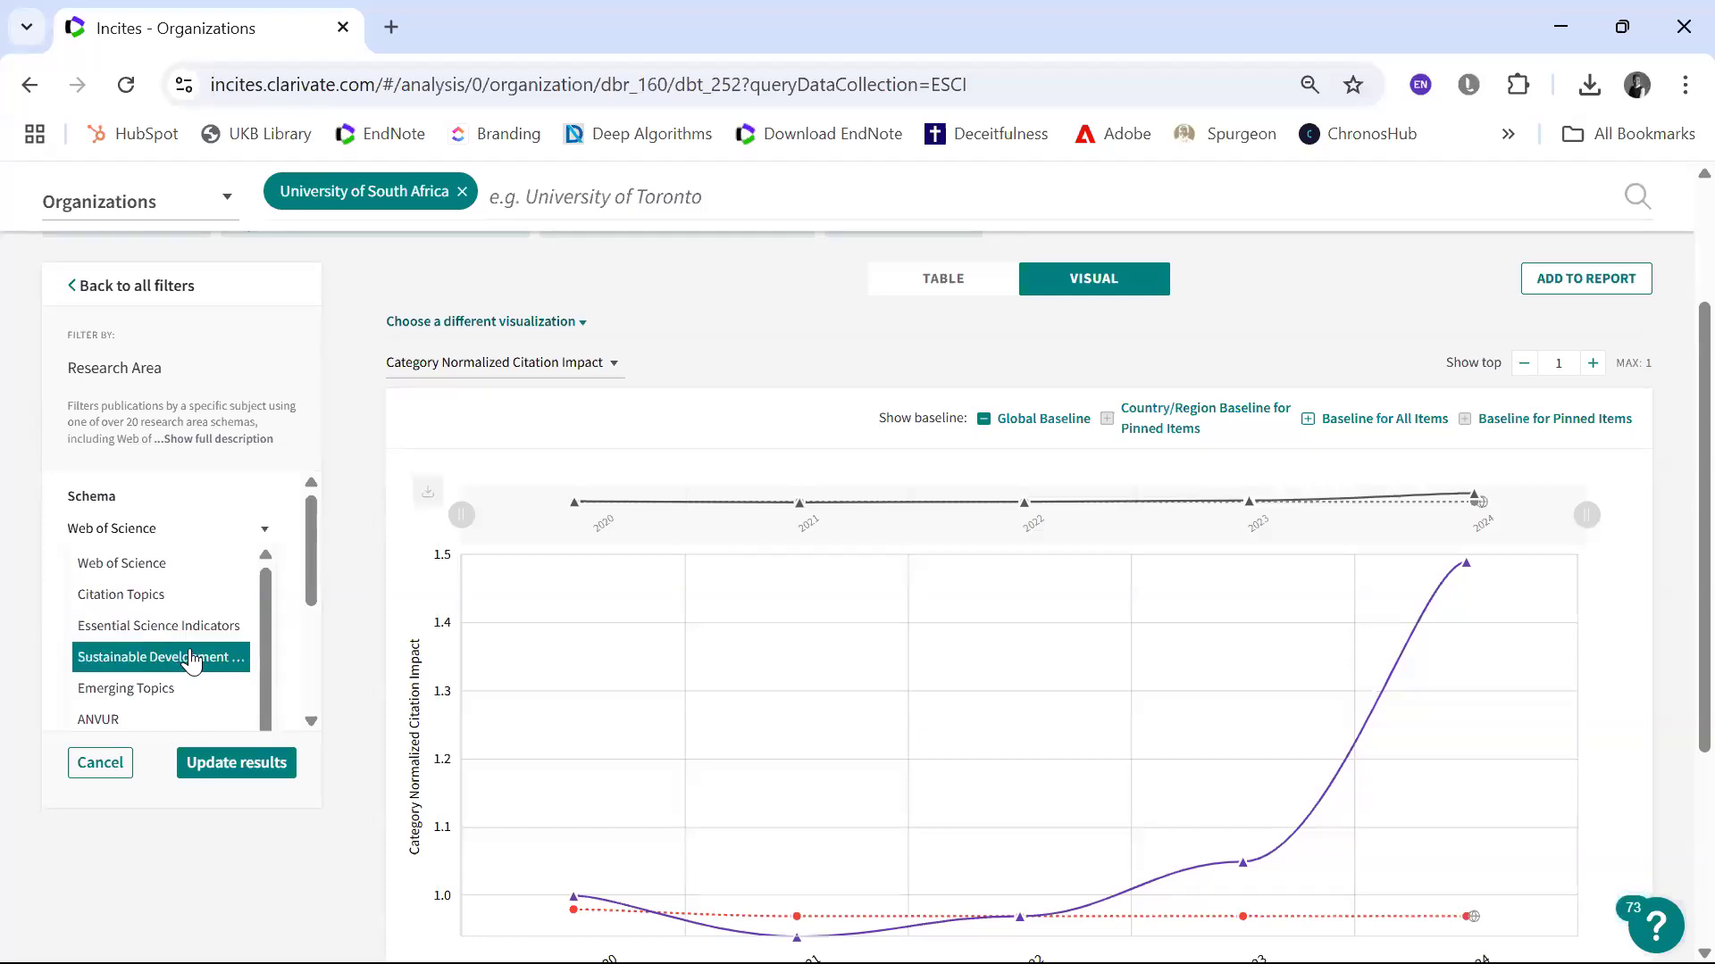
pyautogui.click(158, 597)
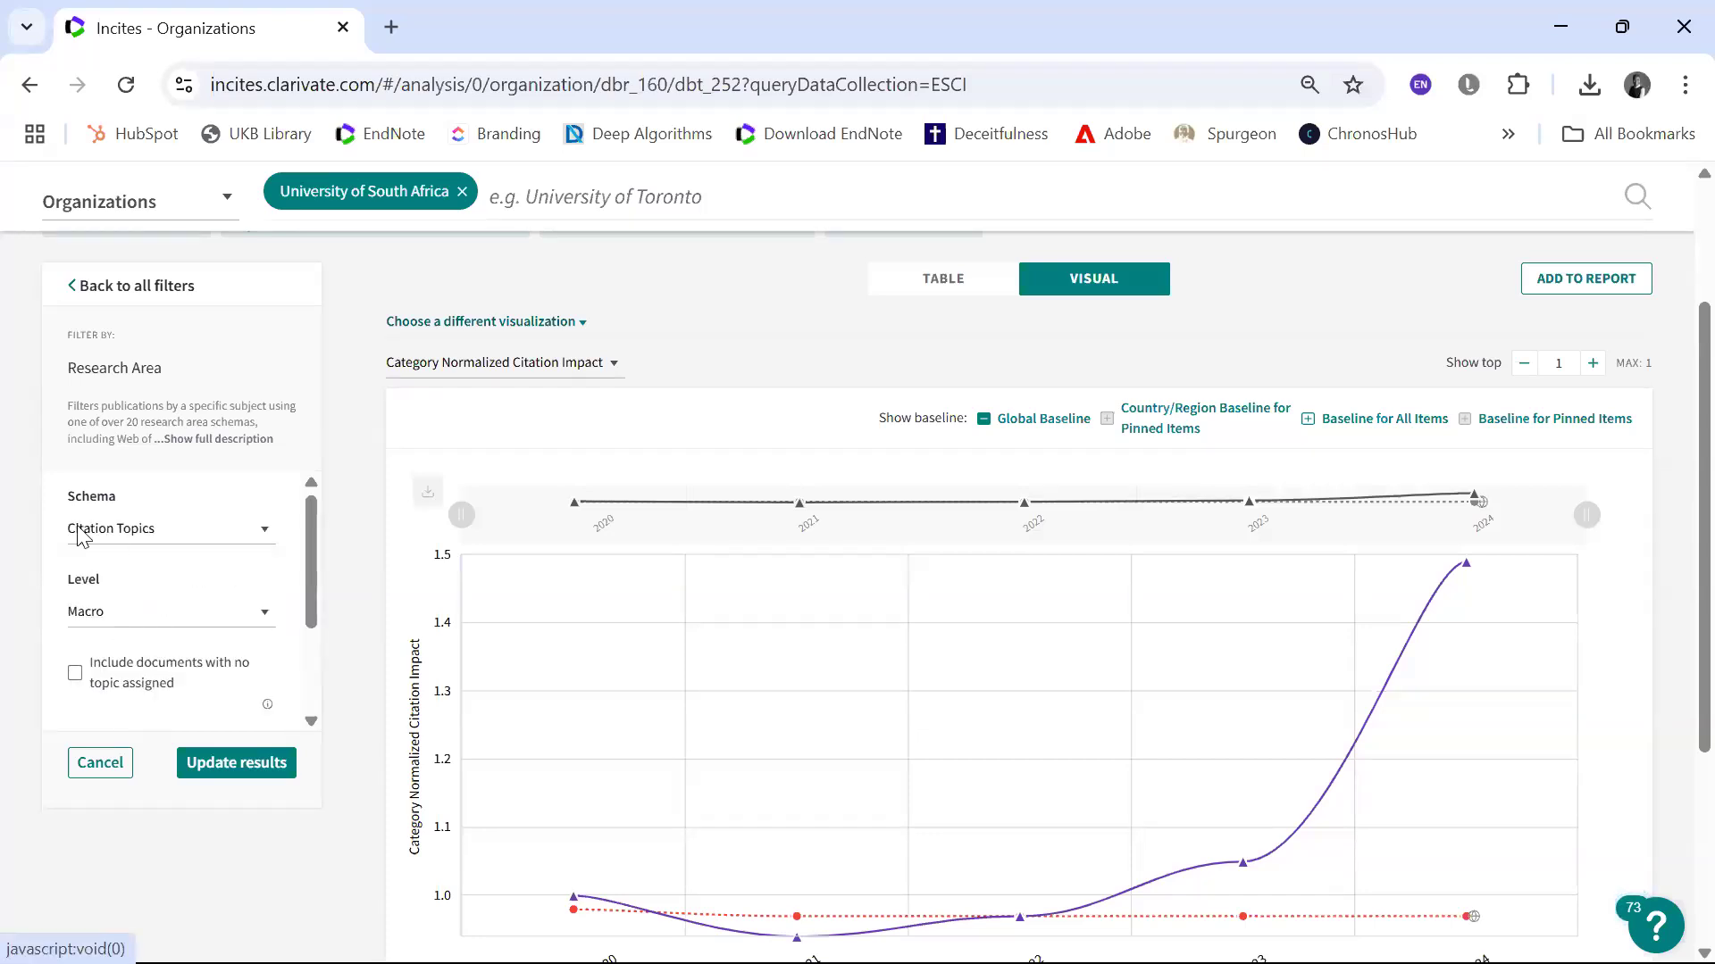
pyautogui.click(265, 614)
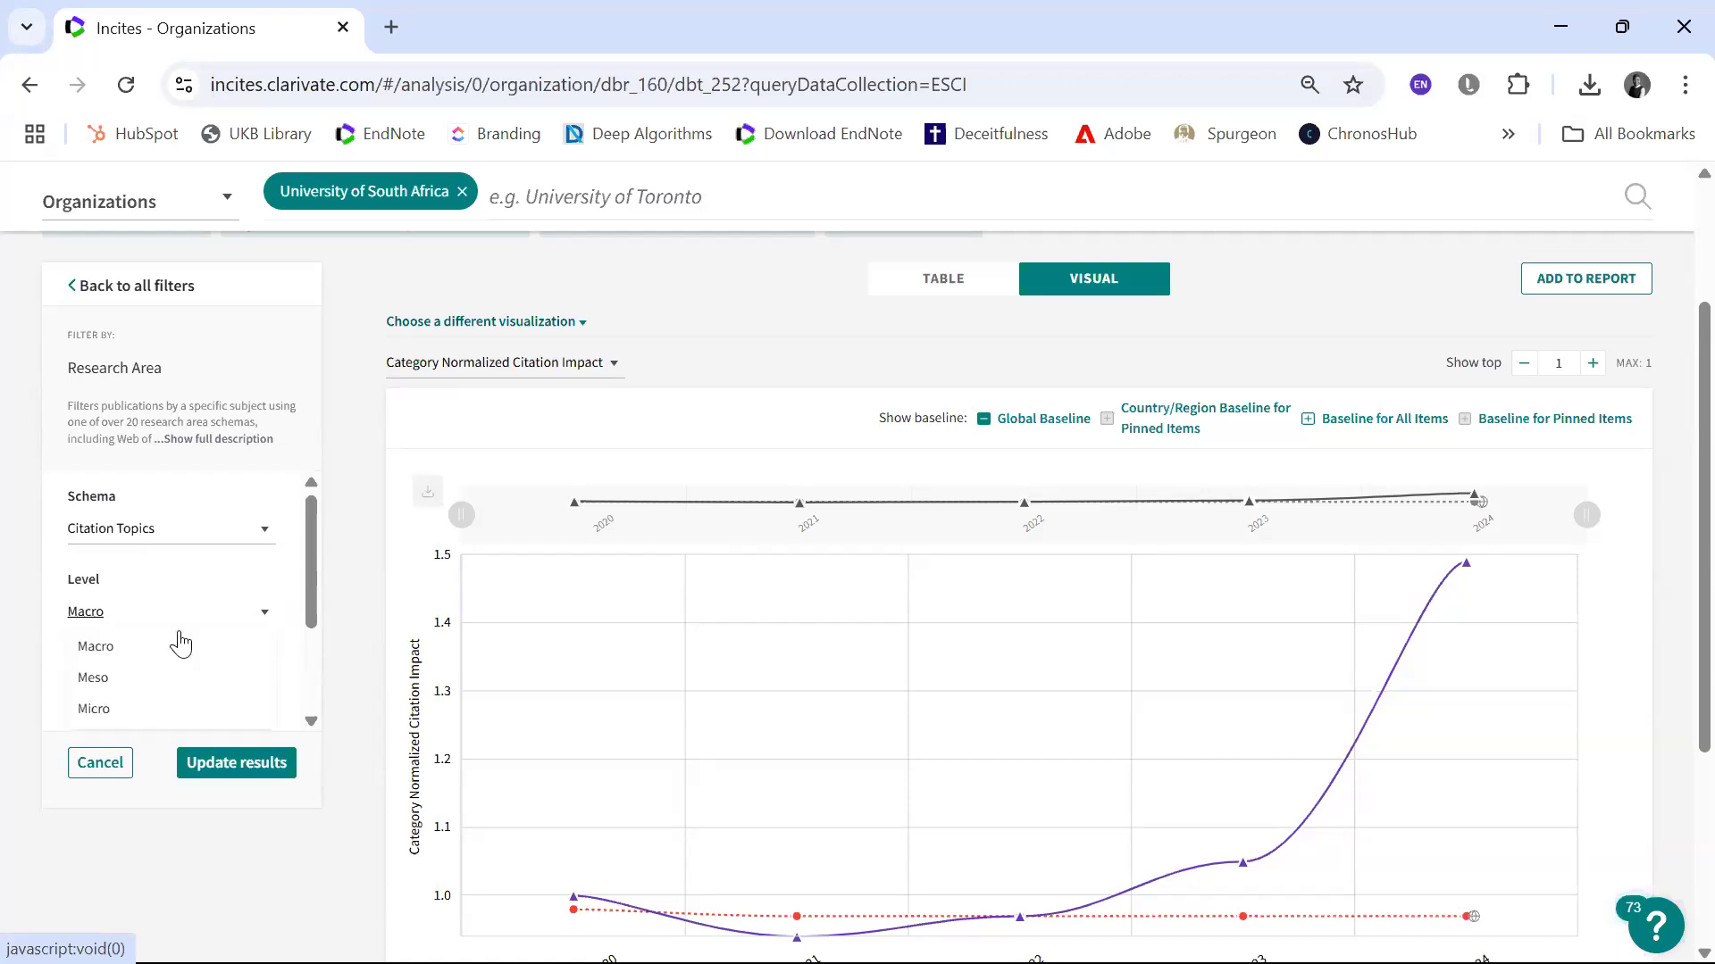
pyautogui.click(147, 710)
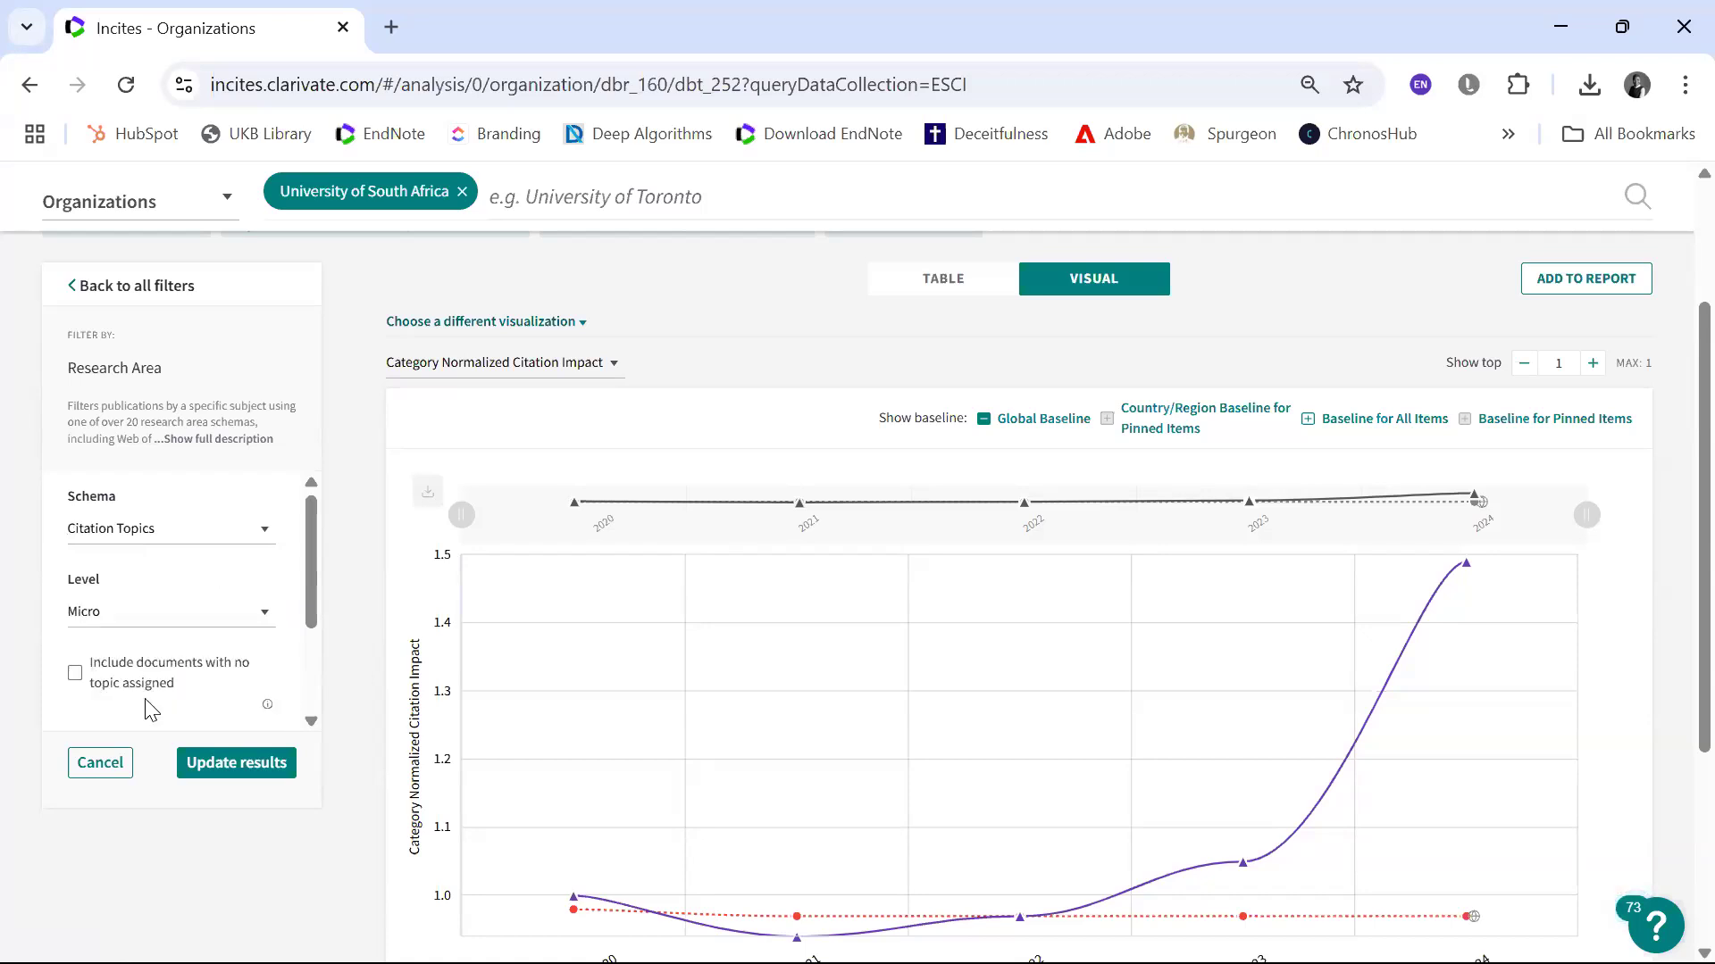
pyautogui.click(74, 676)
pyautogui.click(228, 781)
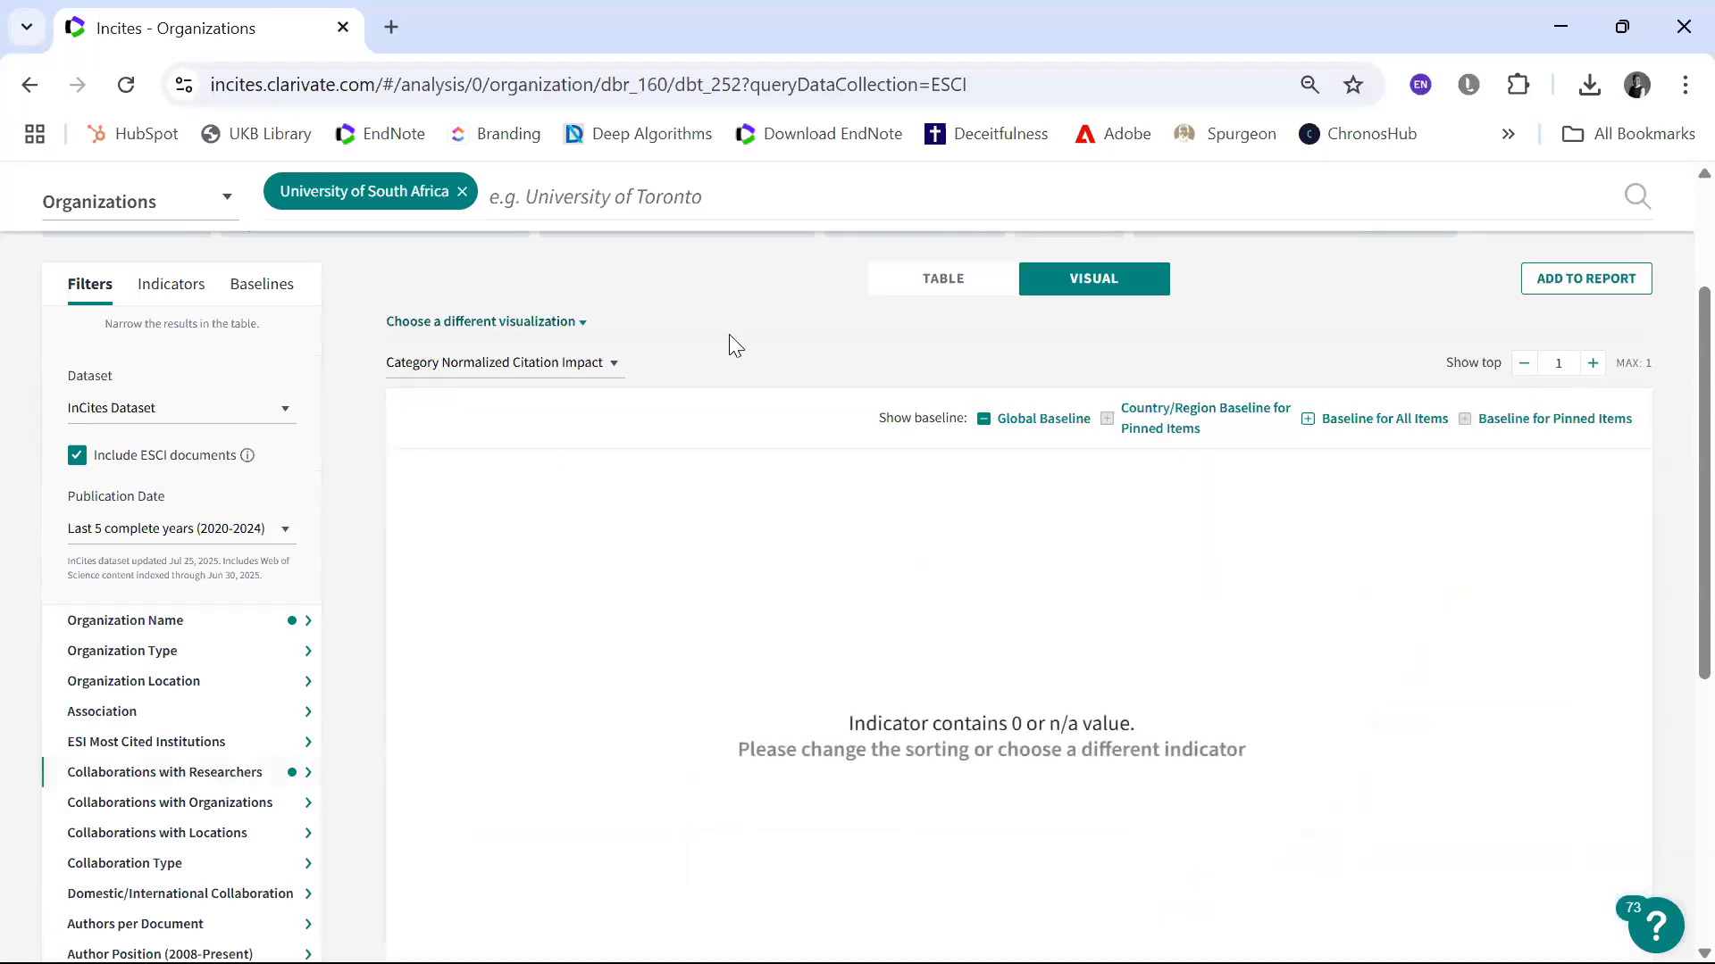
# Step: Display the results as a table, view the University of South Africa's organization report, and return to the analysis
pyautogui.click(933, 307)
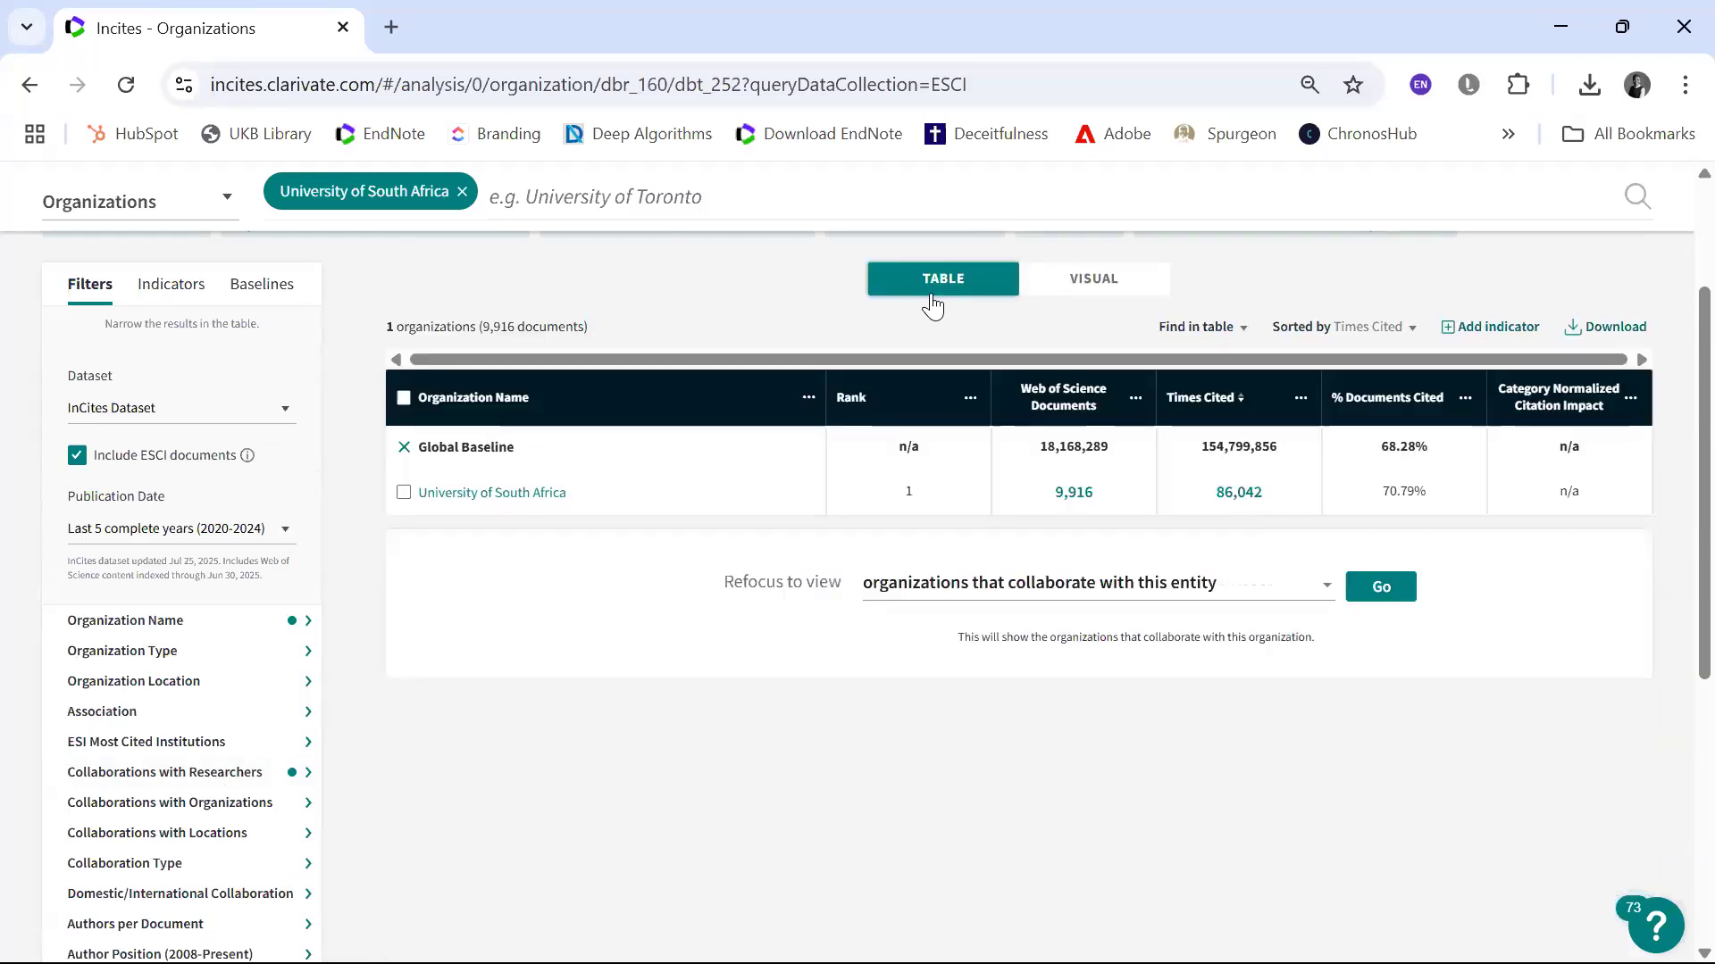
pyautogui.click(527, 493)
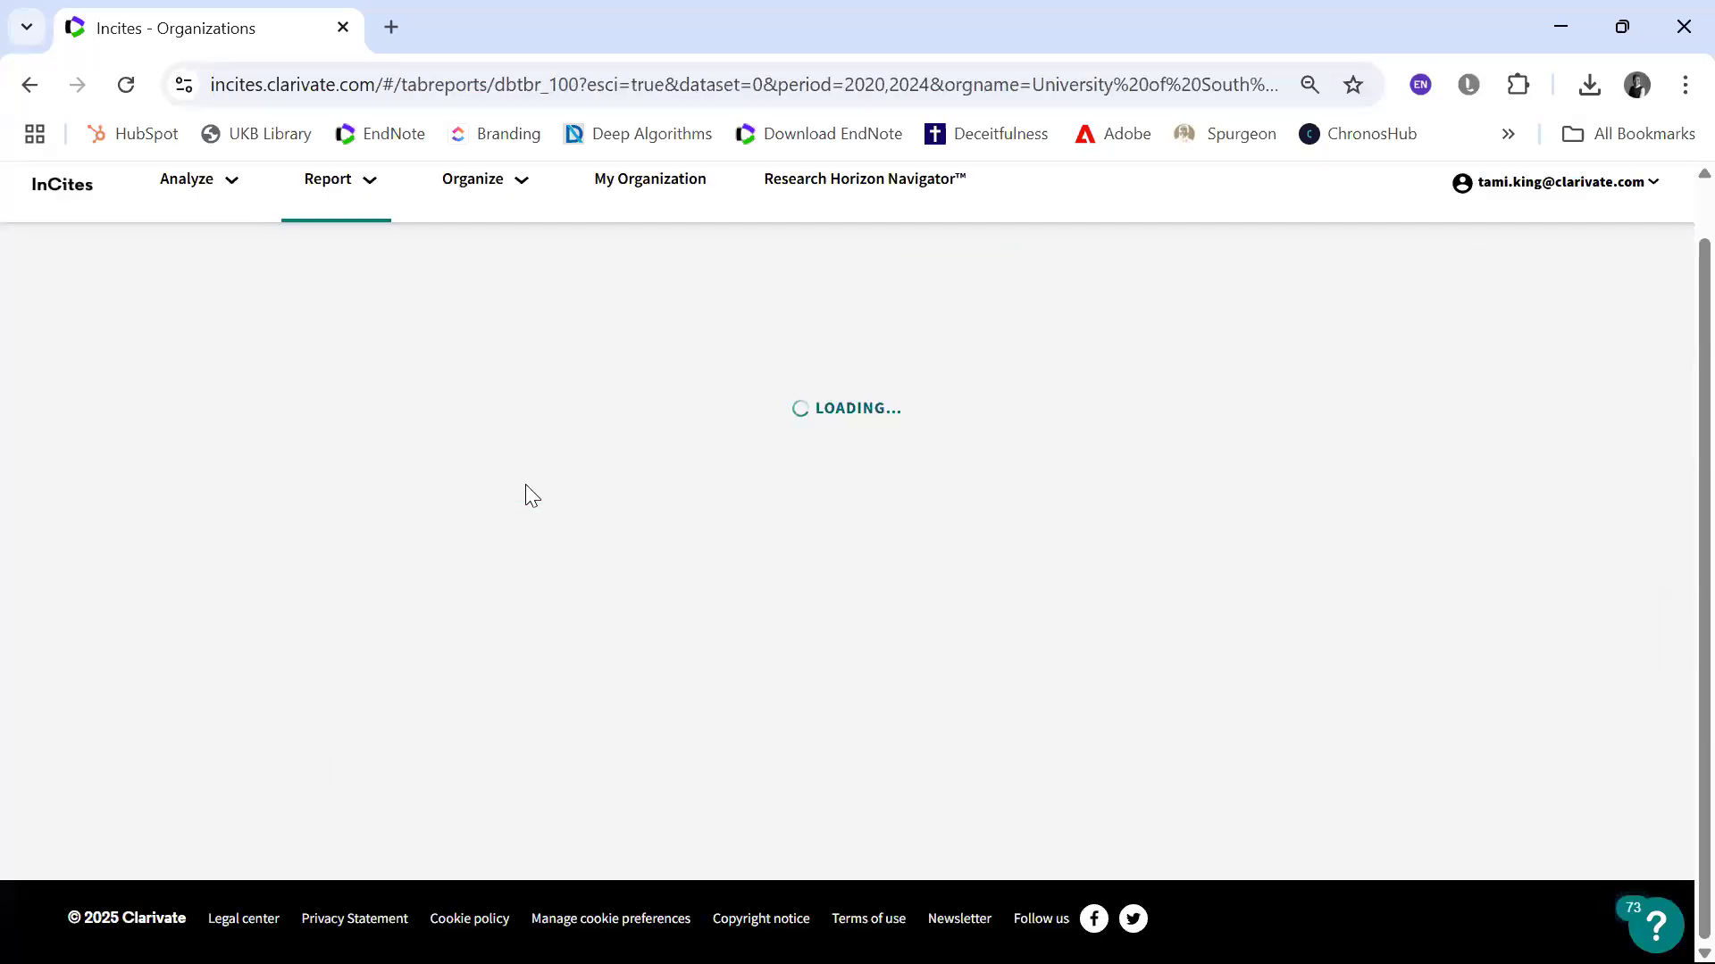
pyautogui.scroll(-2, 525, 484)
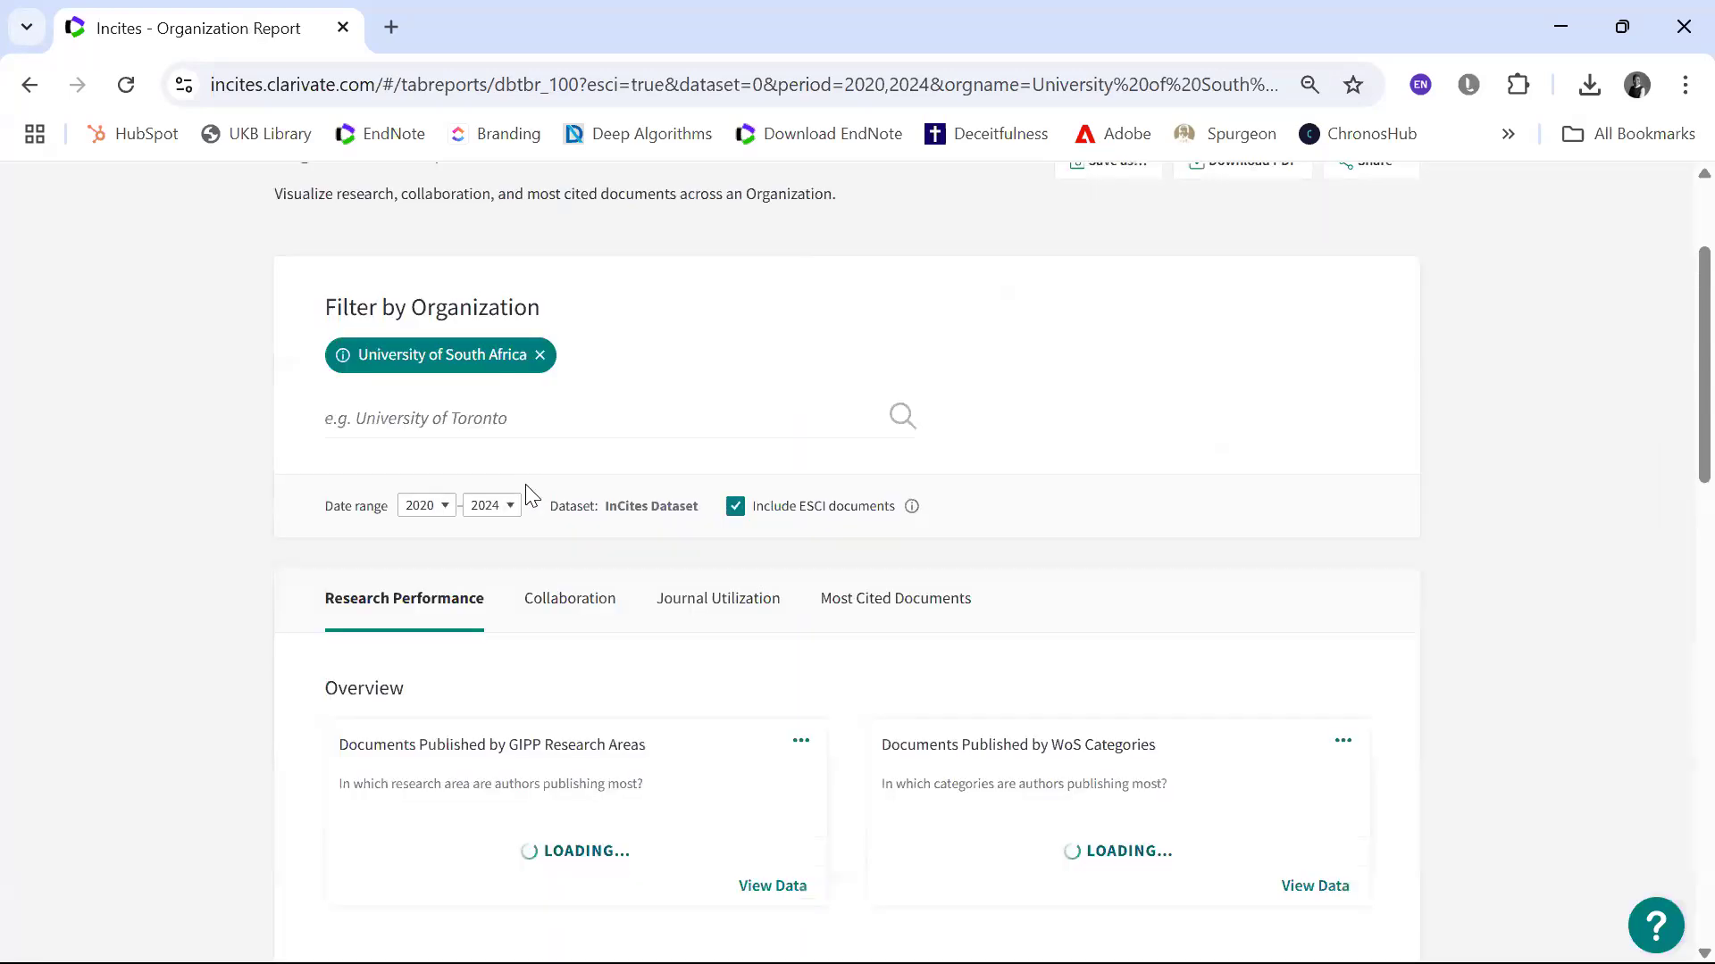
pyautogui.click(28, 93)
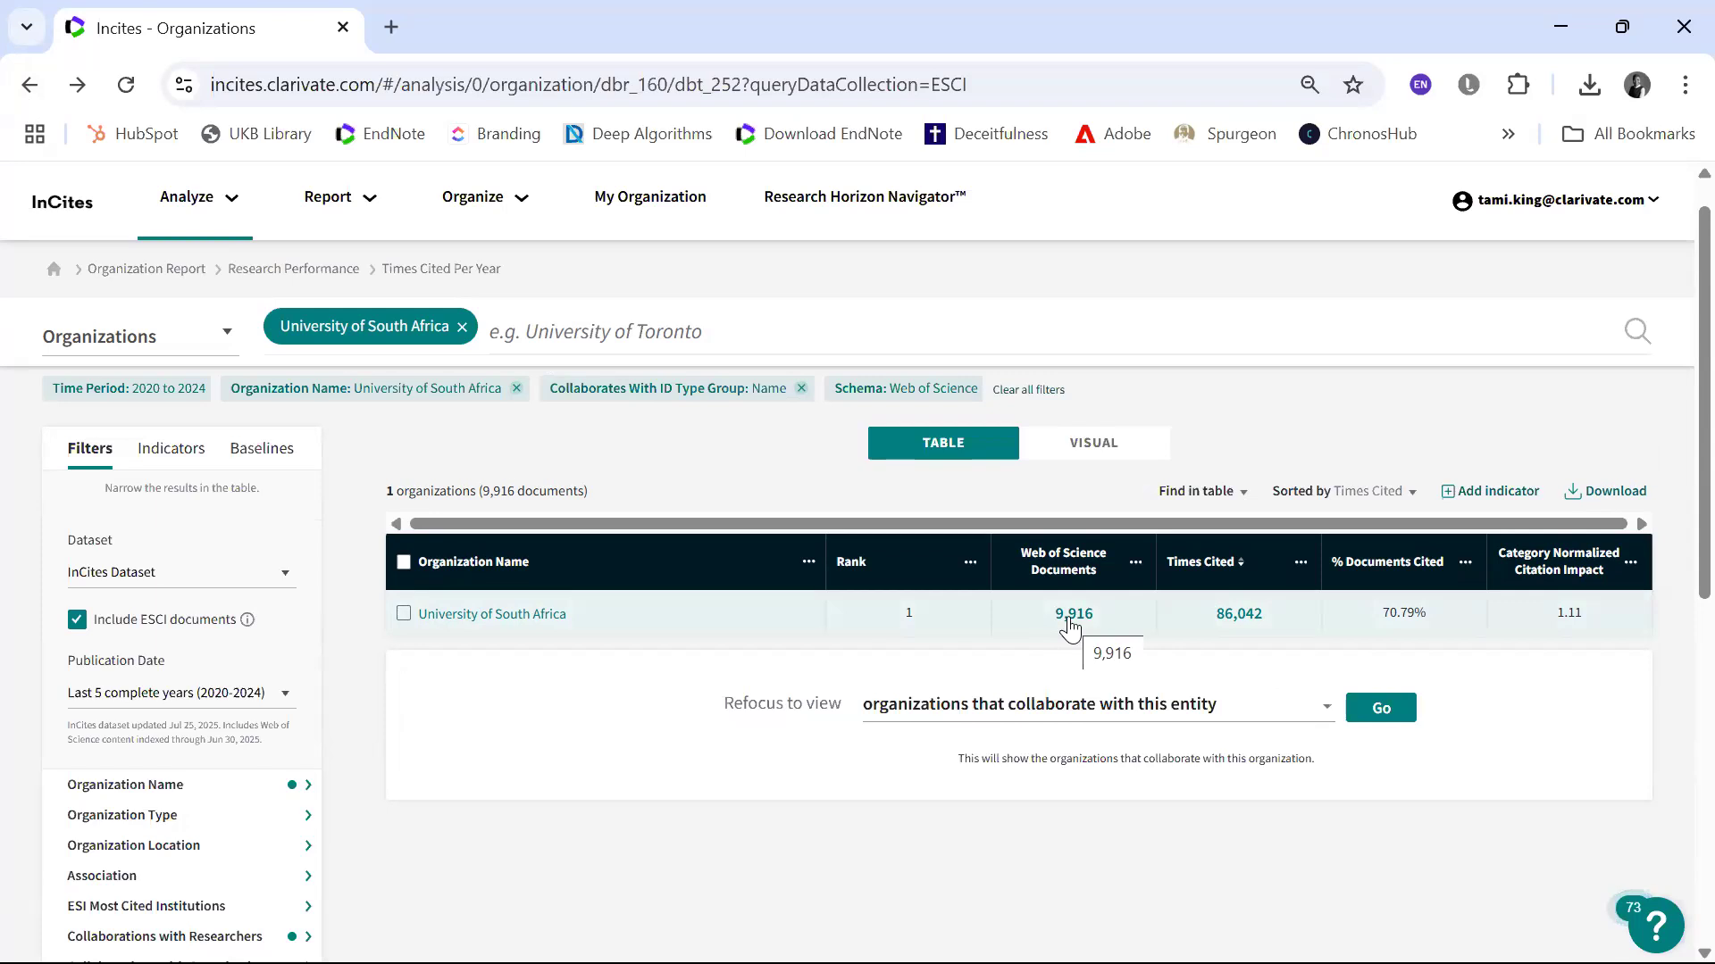
# Step: Filter by Research Area using the Citation Topics schema at Micro level and update the results
pyautogui.scroll(-3, 524, 708)
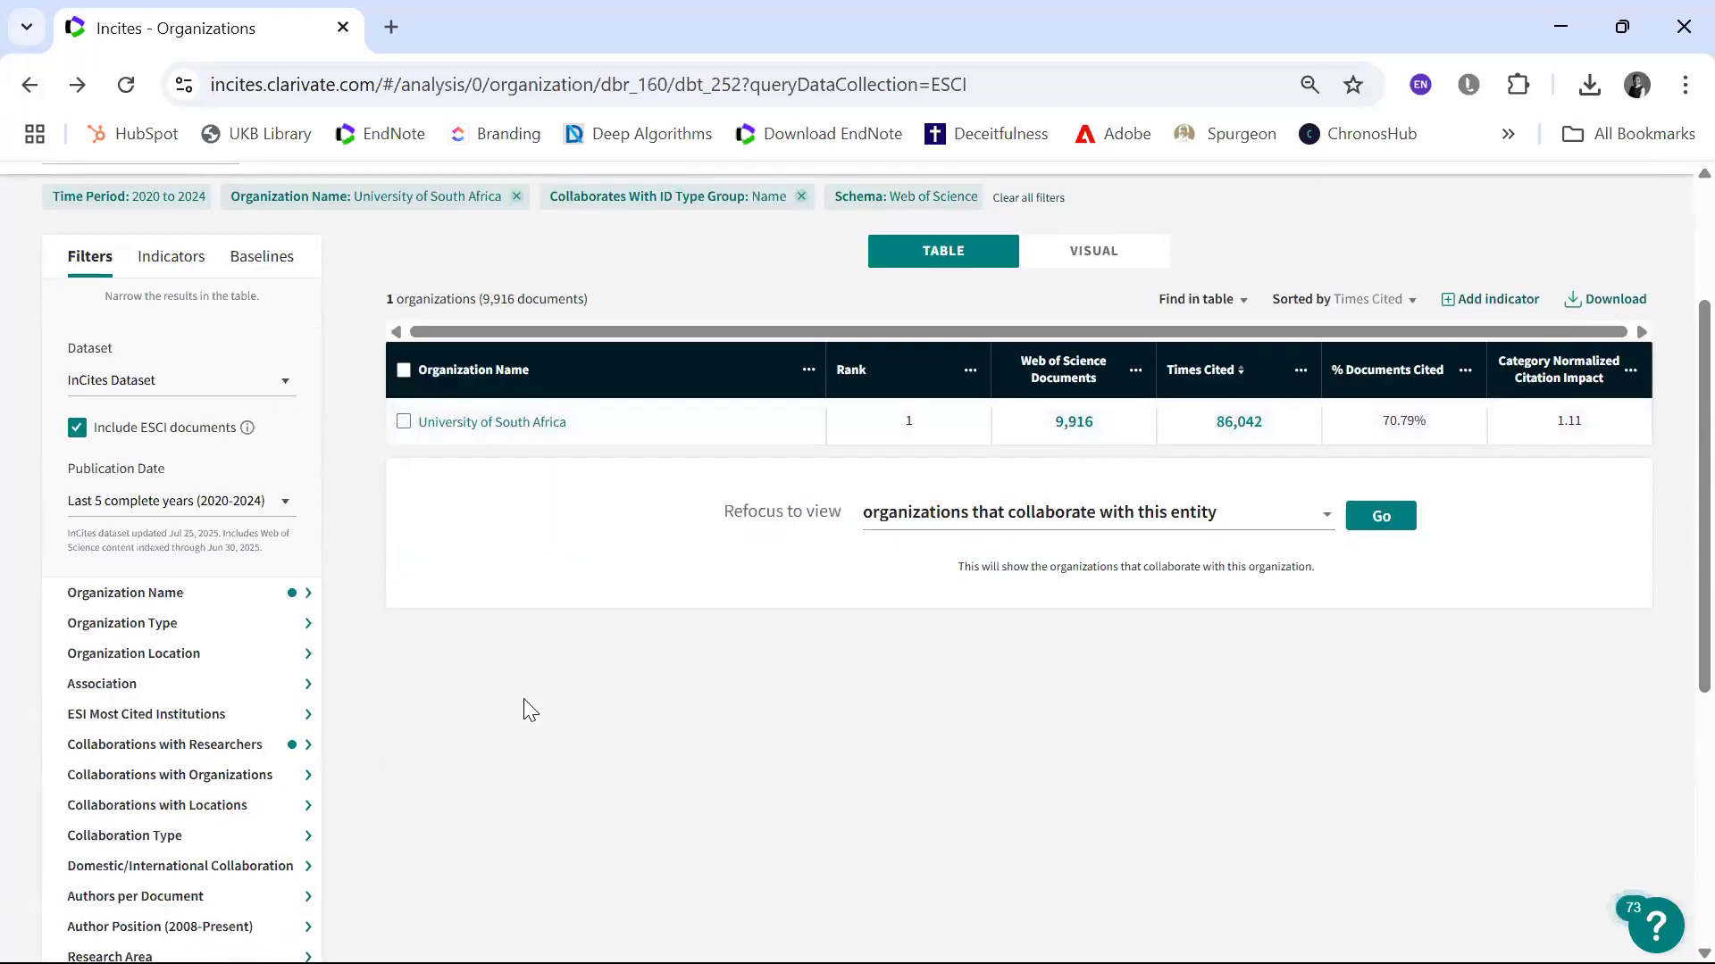
pyautogui.scroll(-3, 530, 710)
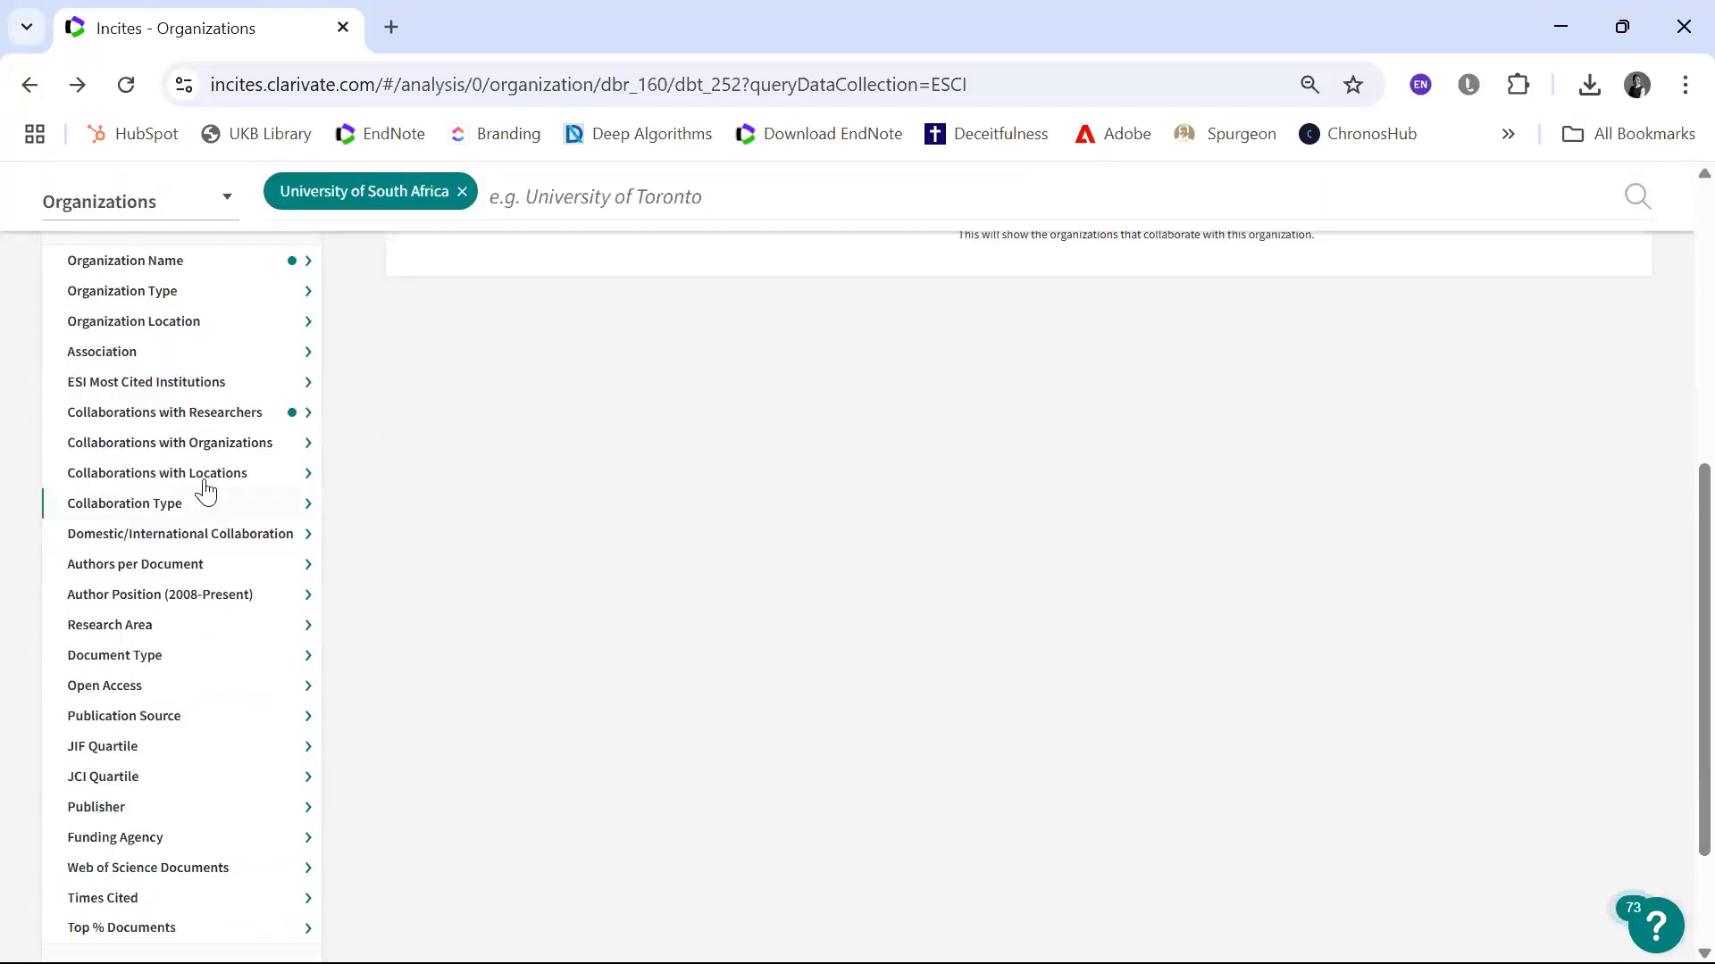
pyautogui.click(250, 625)
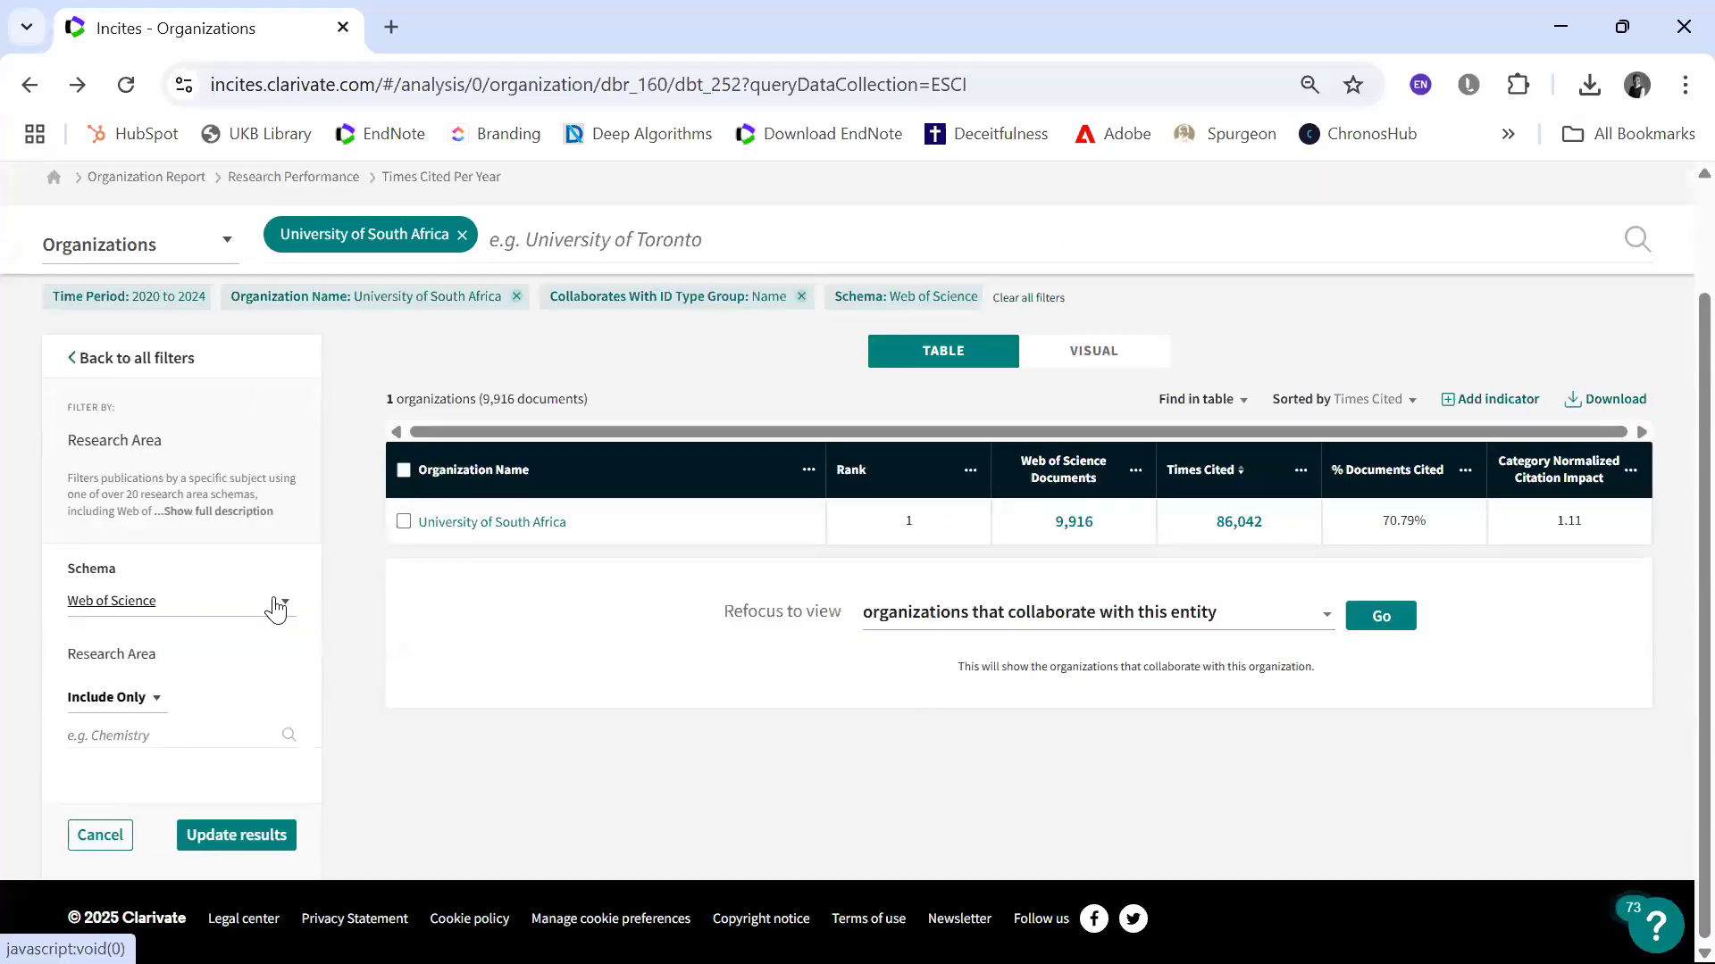
pyautogui.click(273, 604)
pyautogui.click(212, 667)
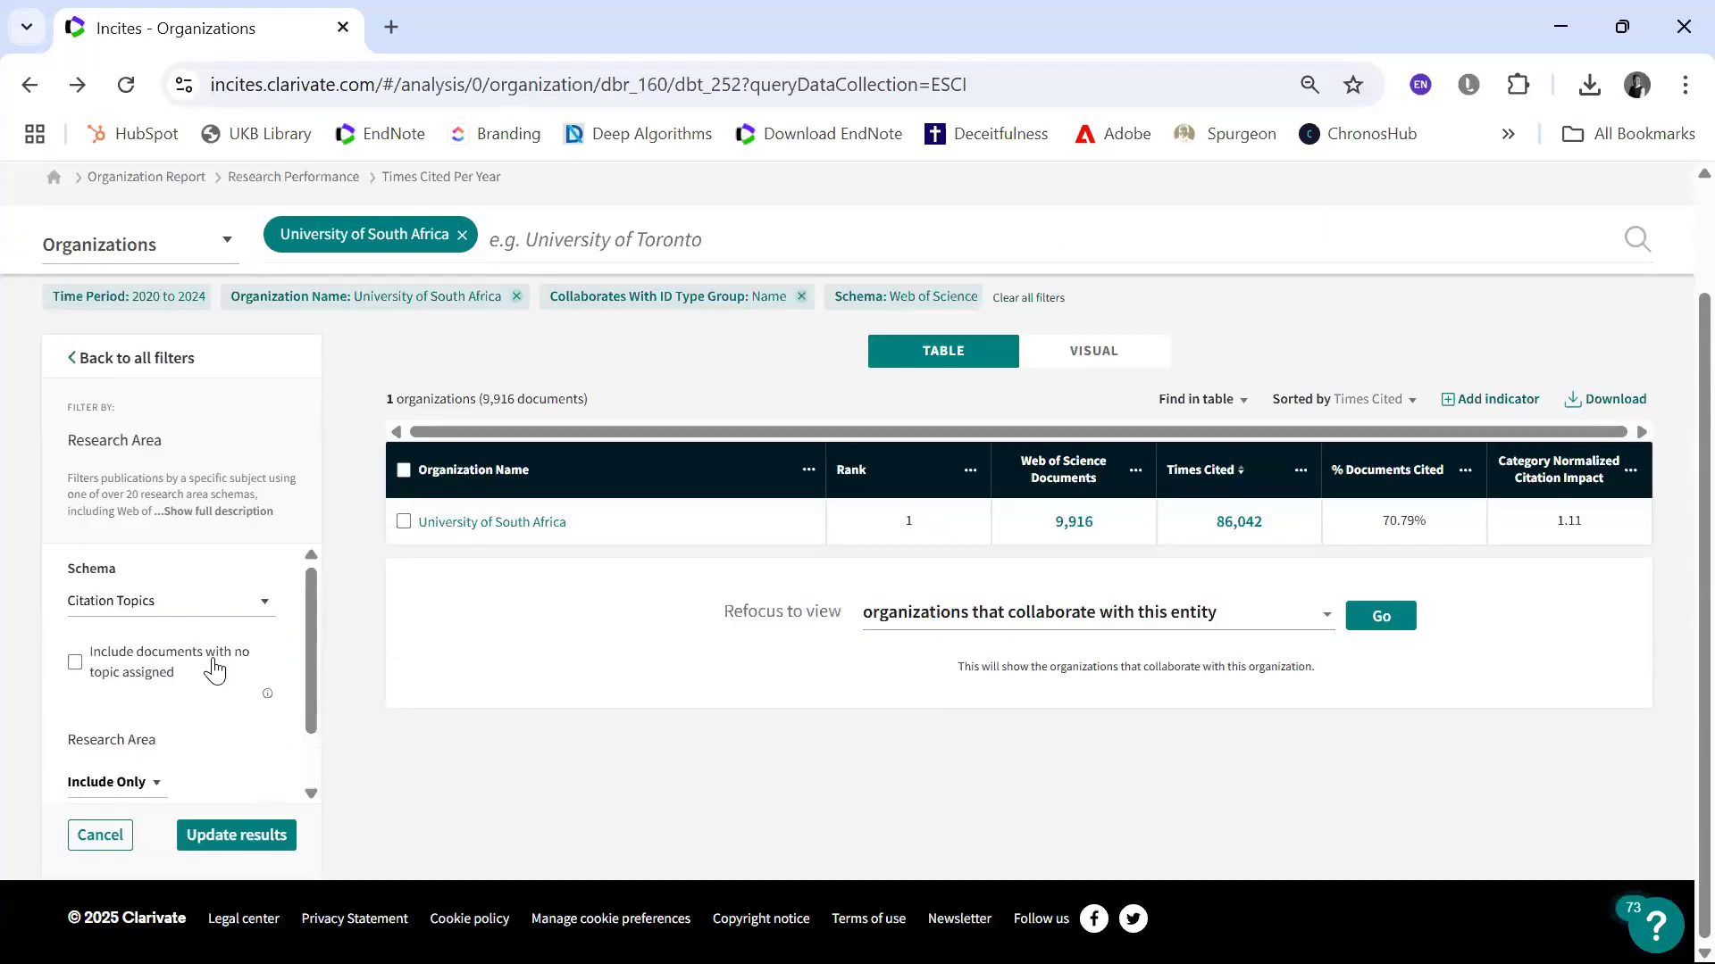
pyautogui.click(136, 695)
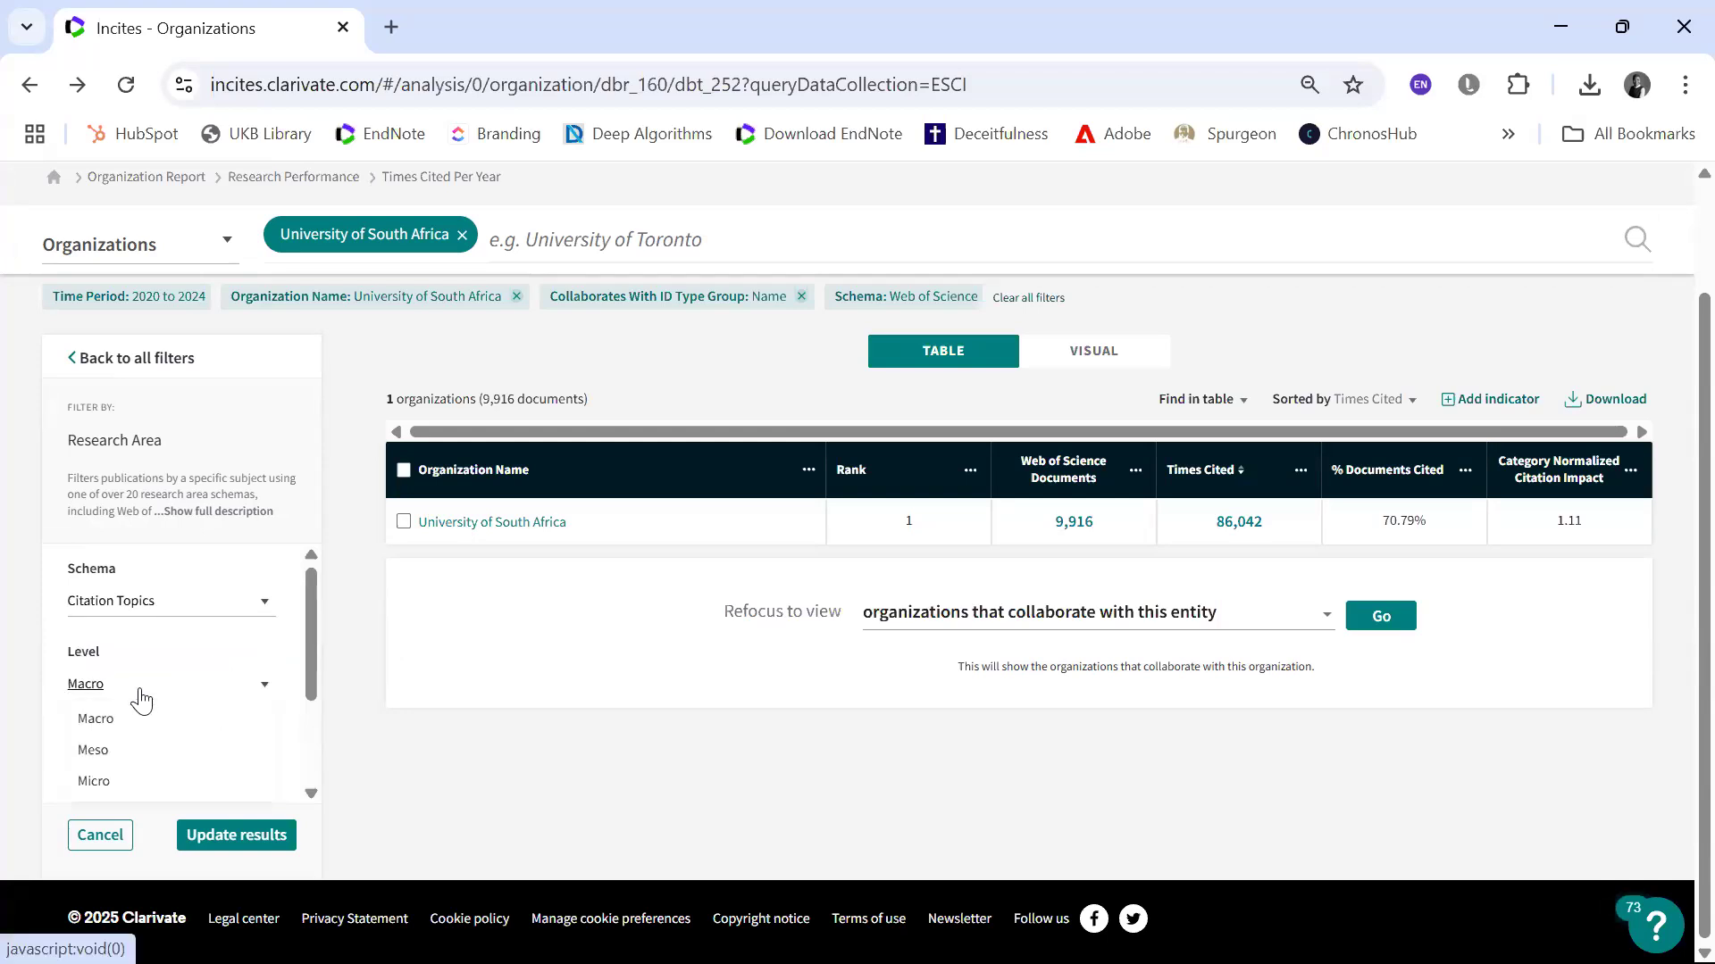
pyautogui.click(108, 783)
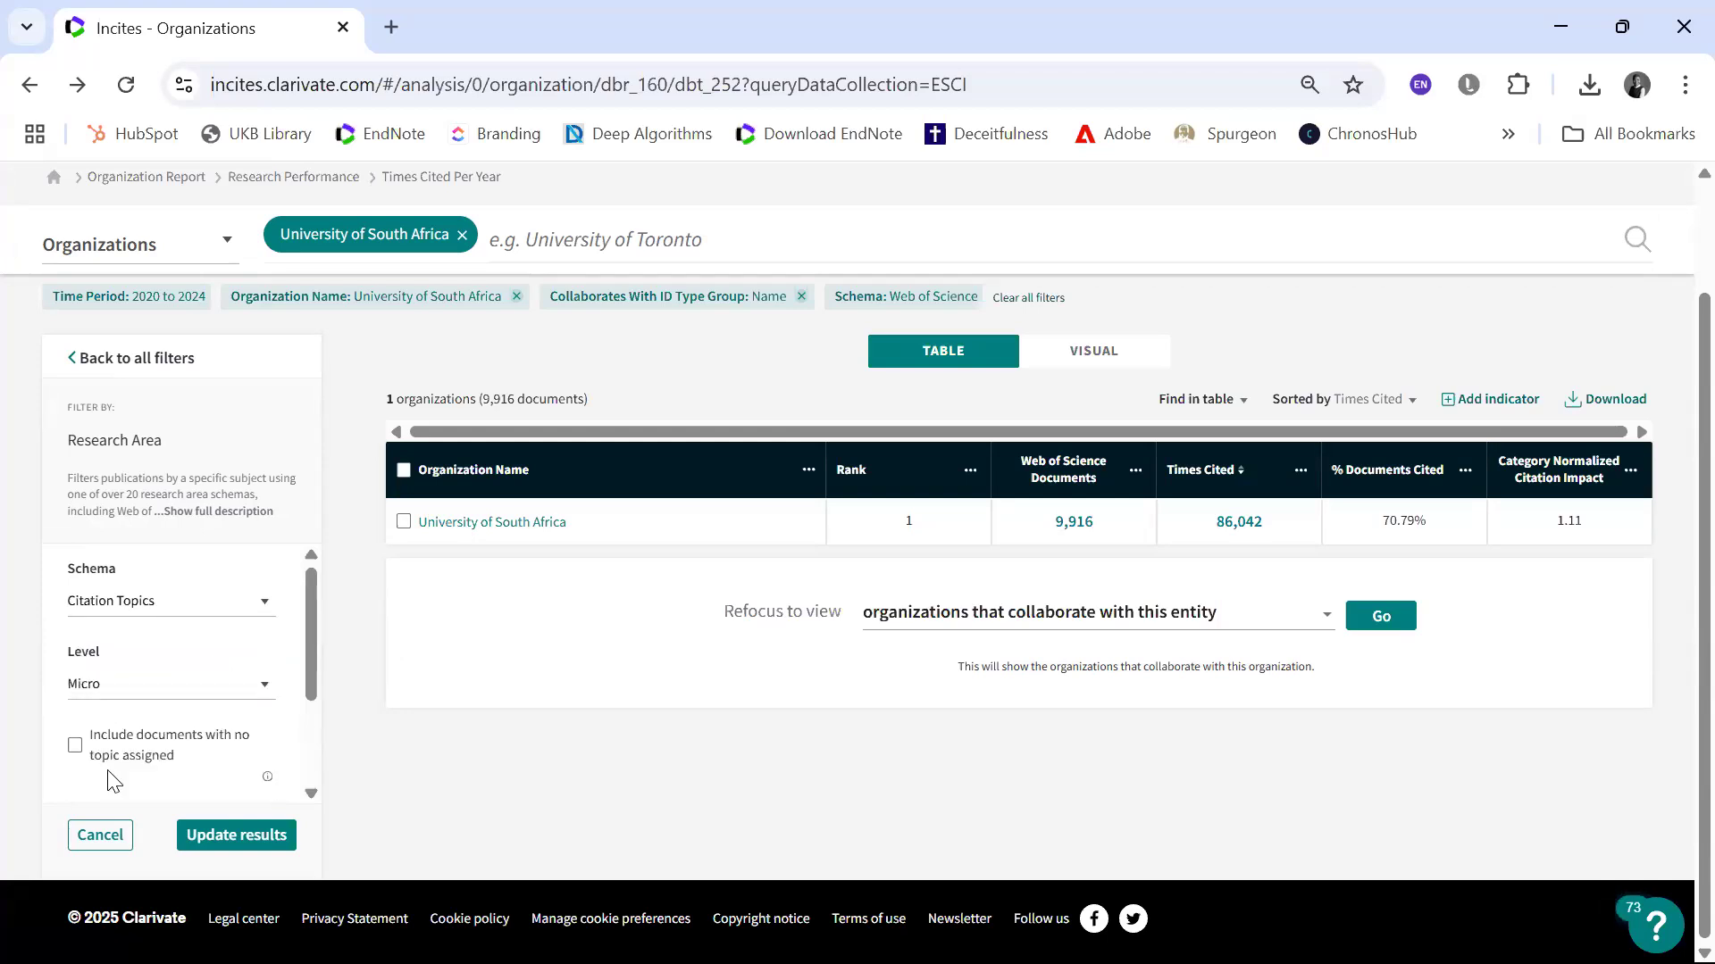
pyautogui.click(237, 836)
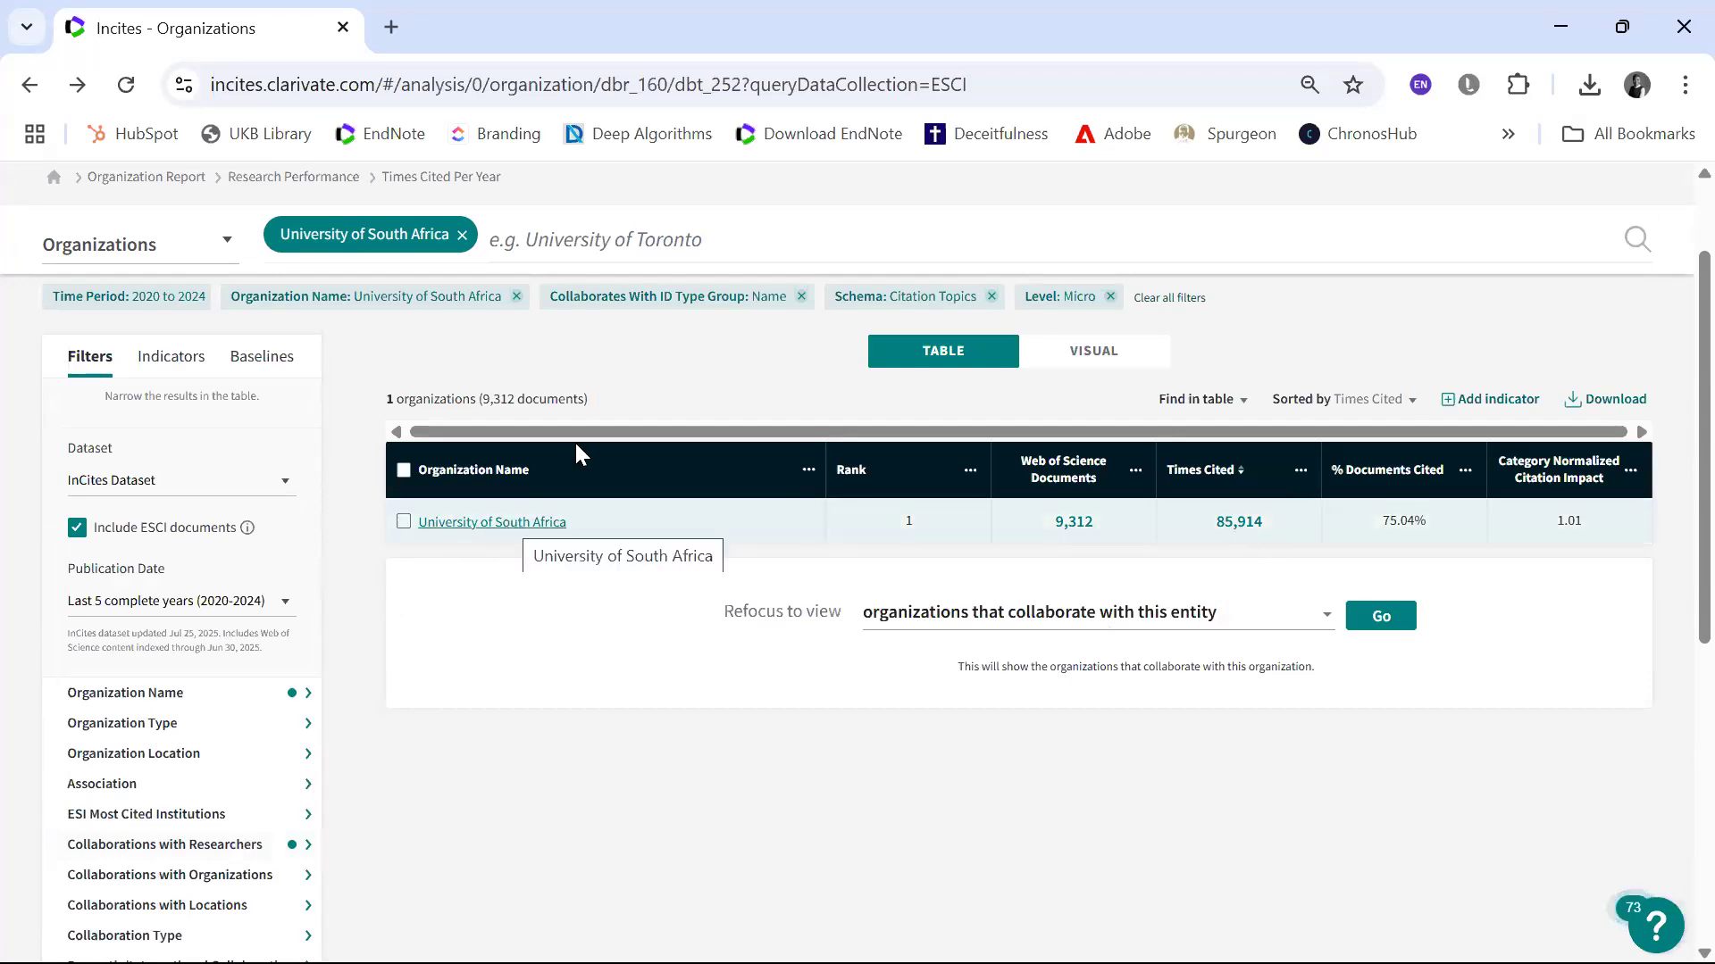
# Step: View the Overview charts in the University of South Africa's organization report and return to the analysis
pyautogui.click(558, 520)
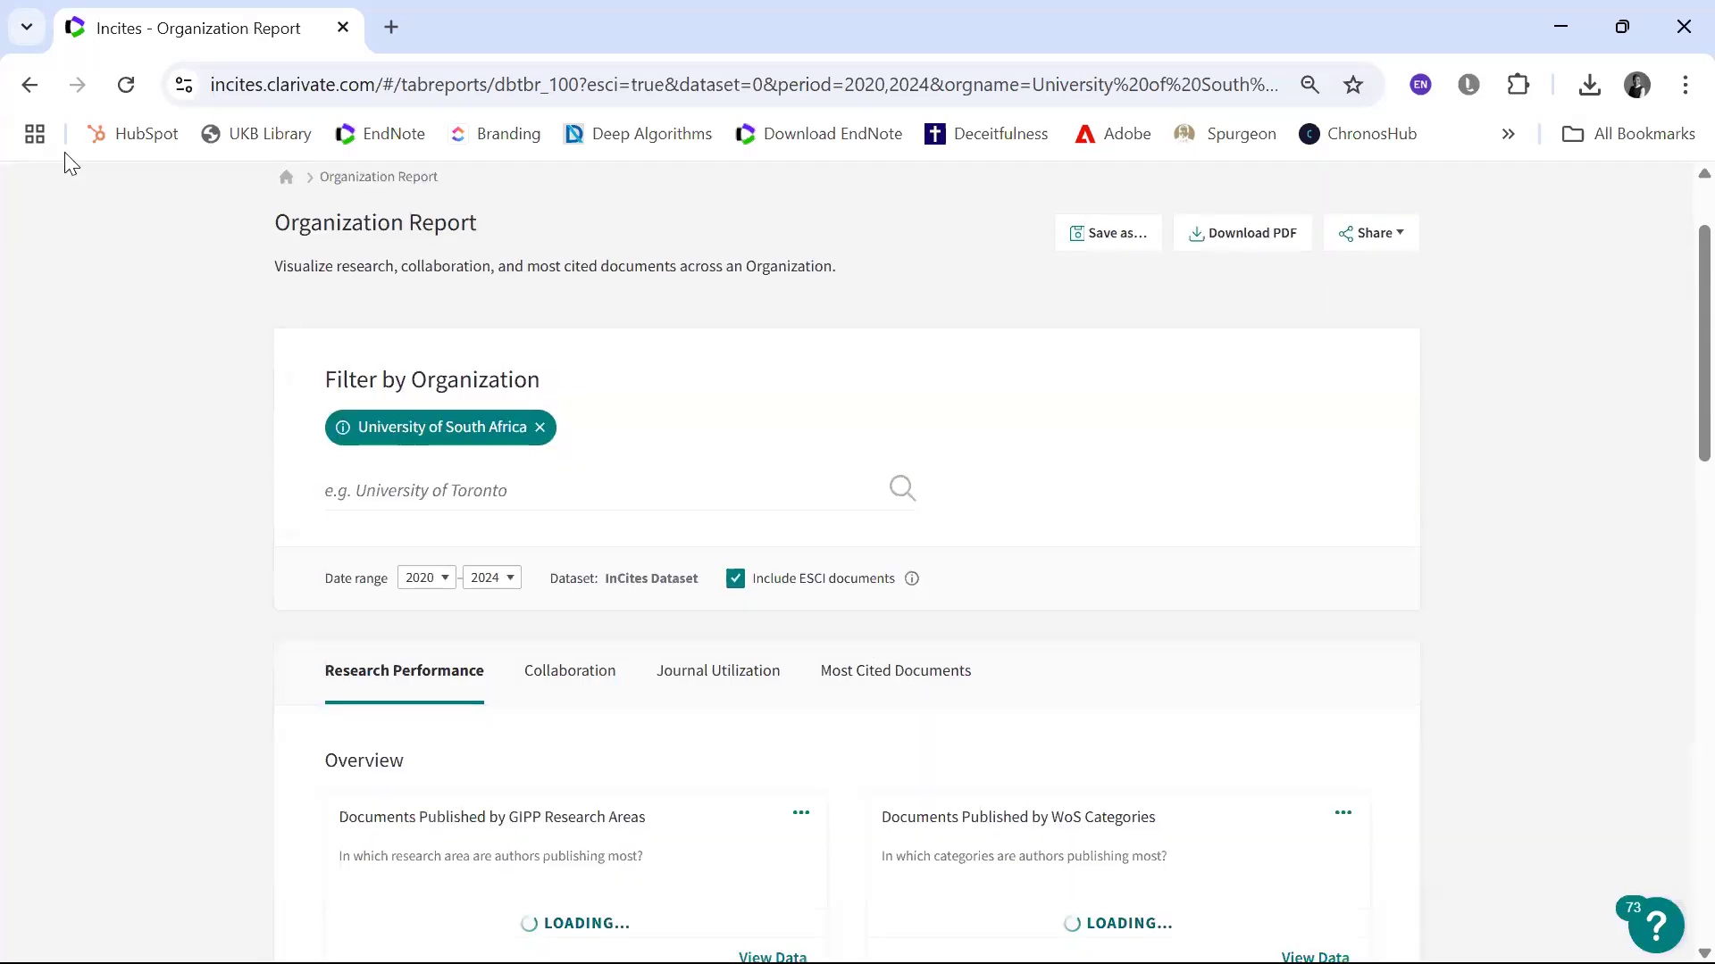
pyautogui.scroll(-6, 768, 534)
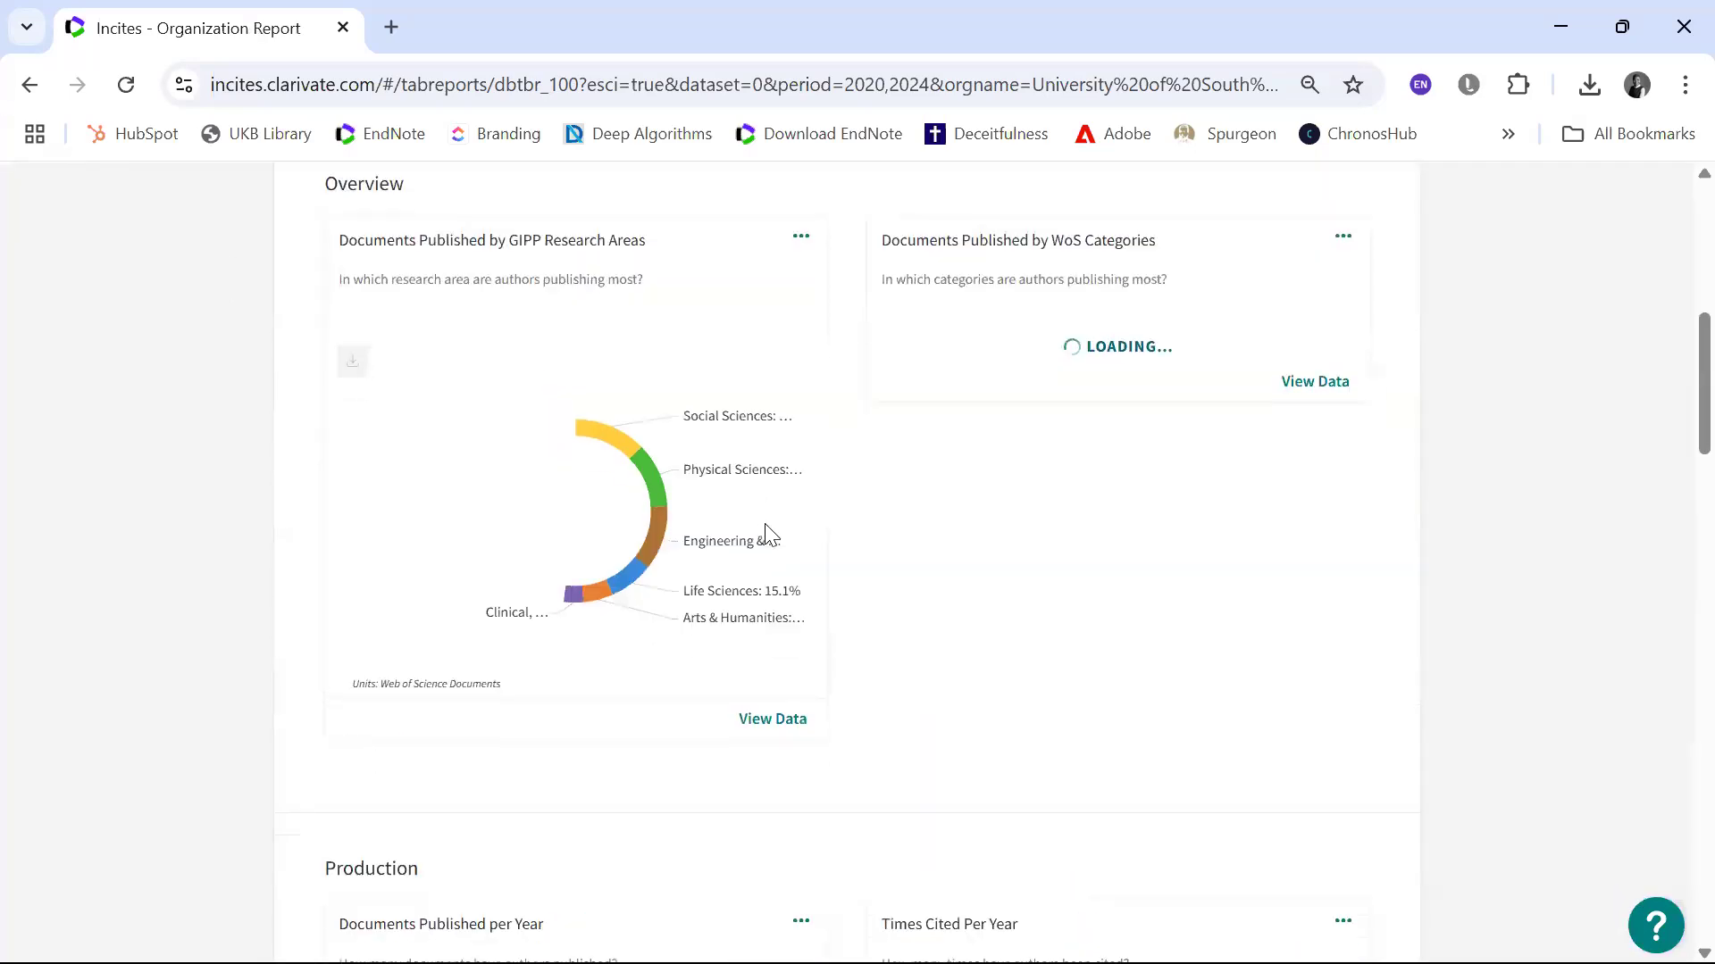
pyautogui.click(37, 89)
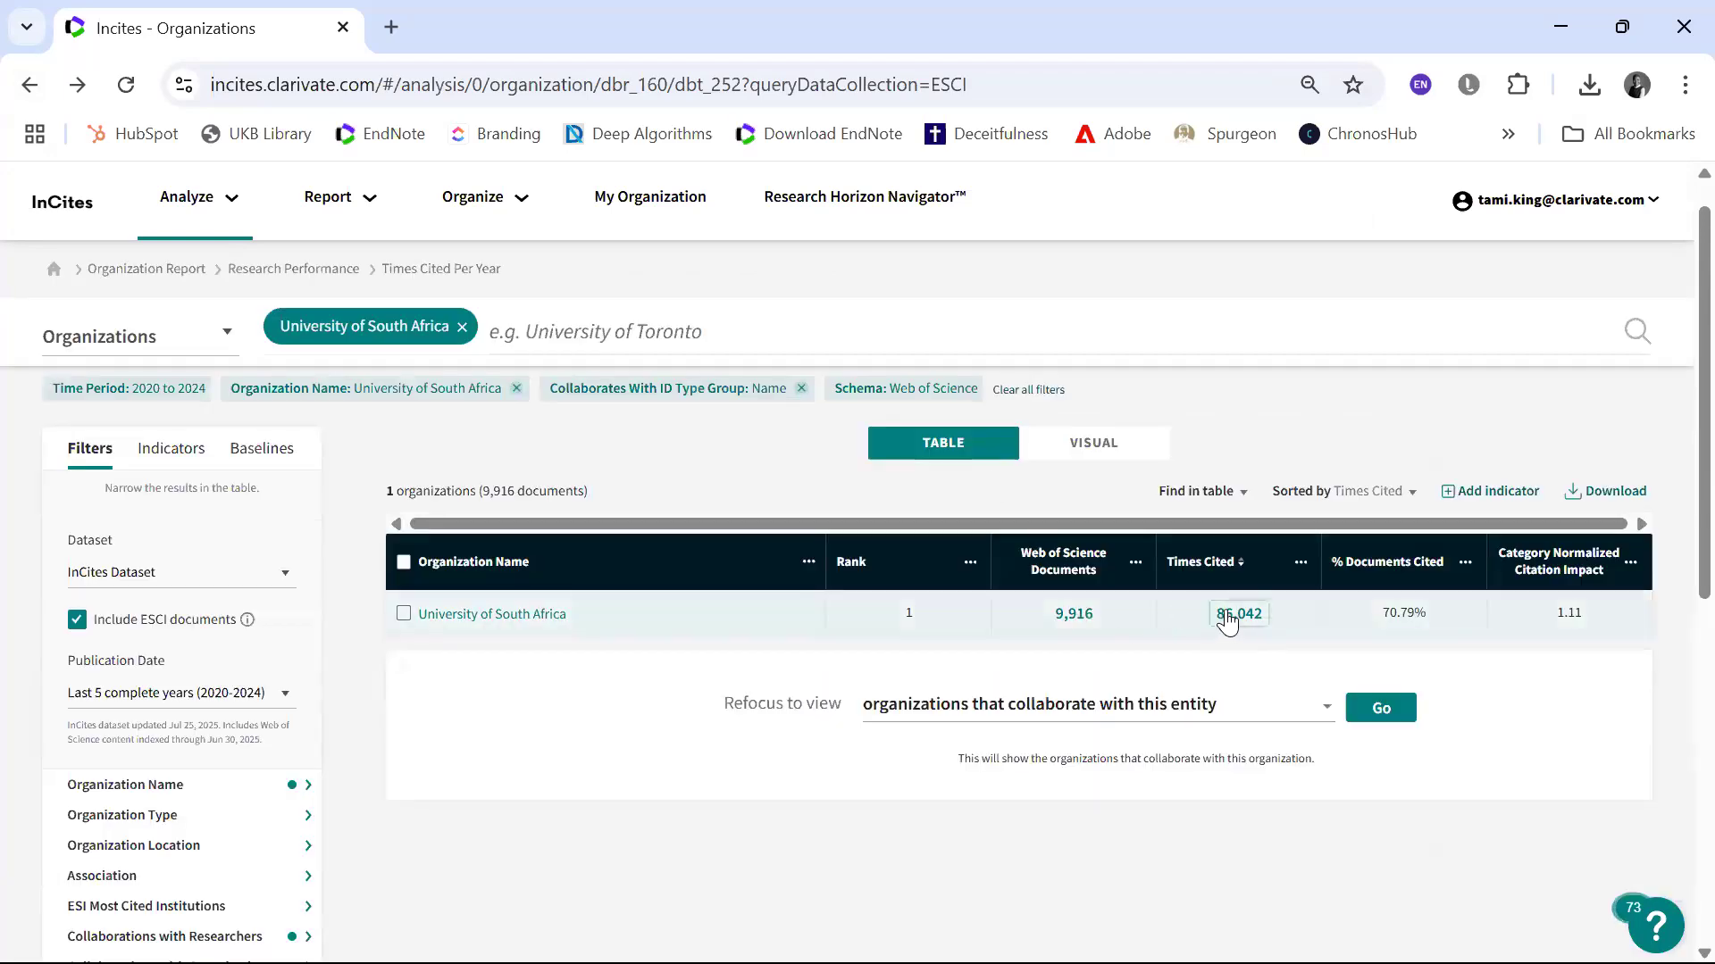
# Step: Refocus the Times Cited data to research areas where the University of South Africa has been cited, and browse the resulting list
pyautogui.click(1225, 618)
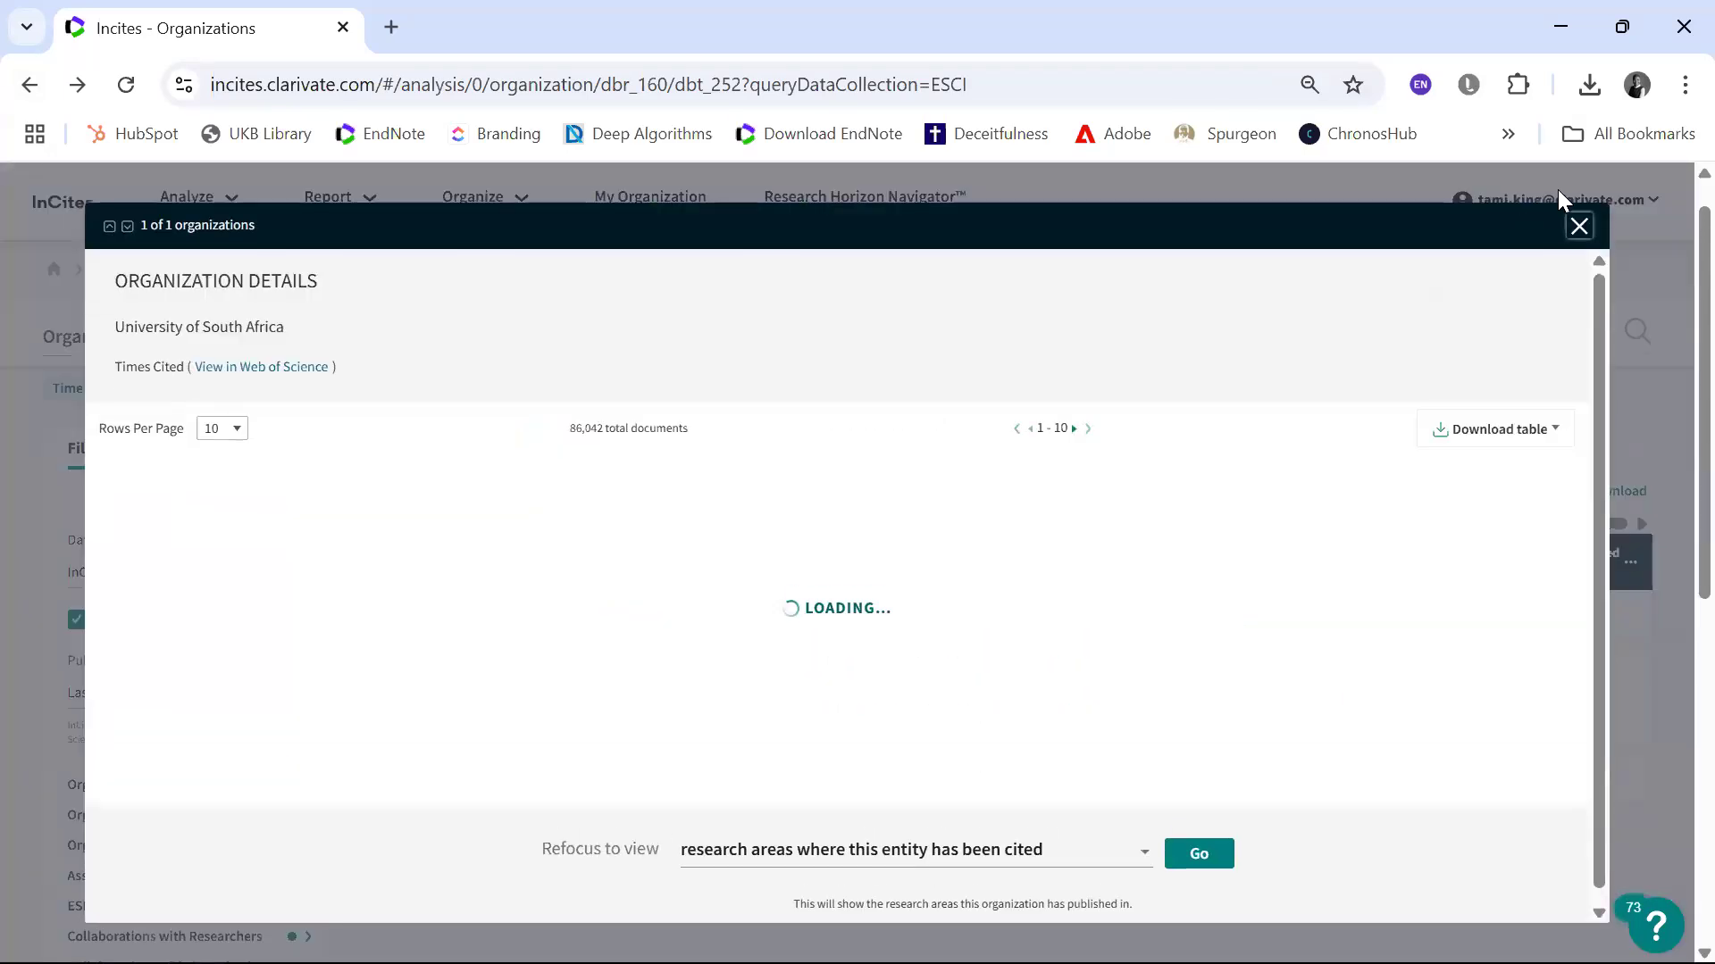
pyautogui.click(1579, 226)
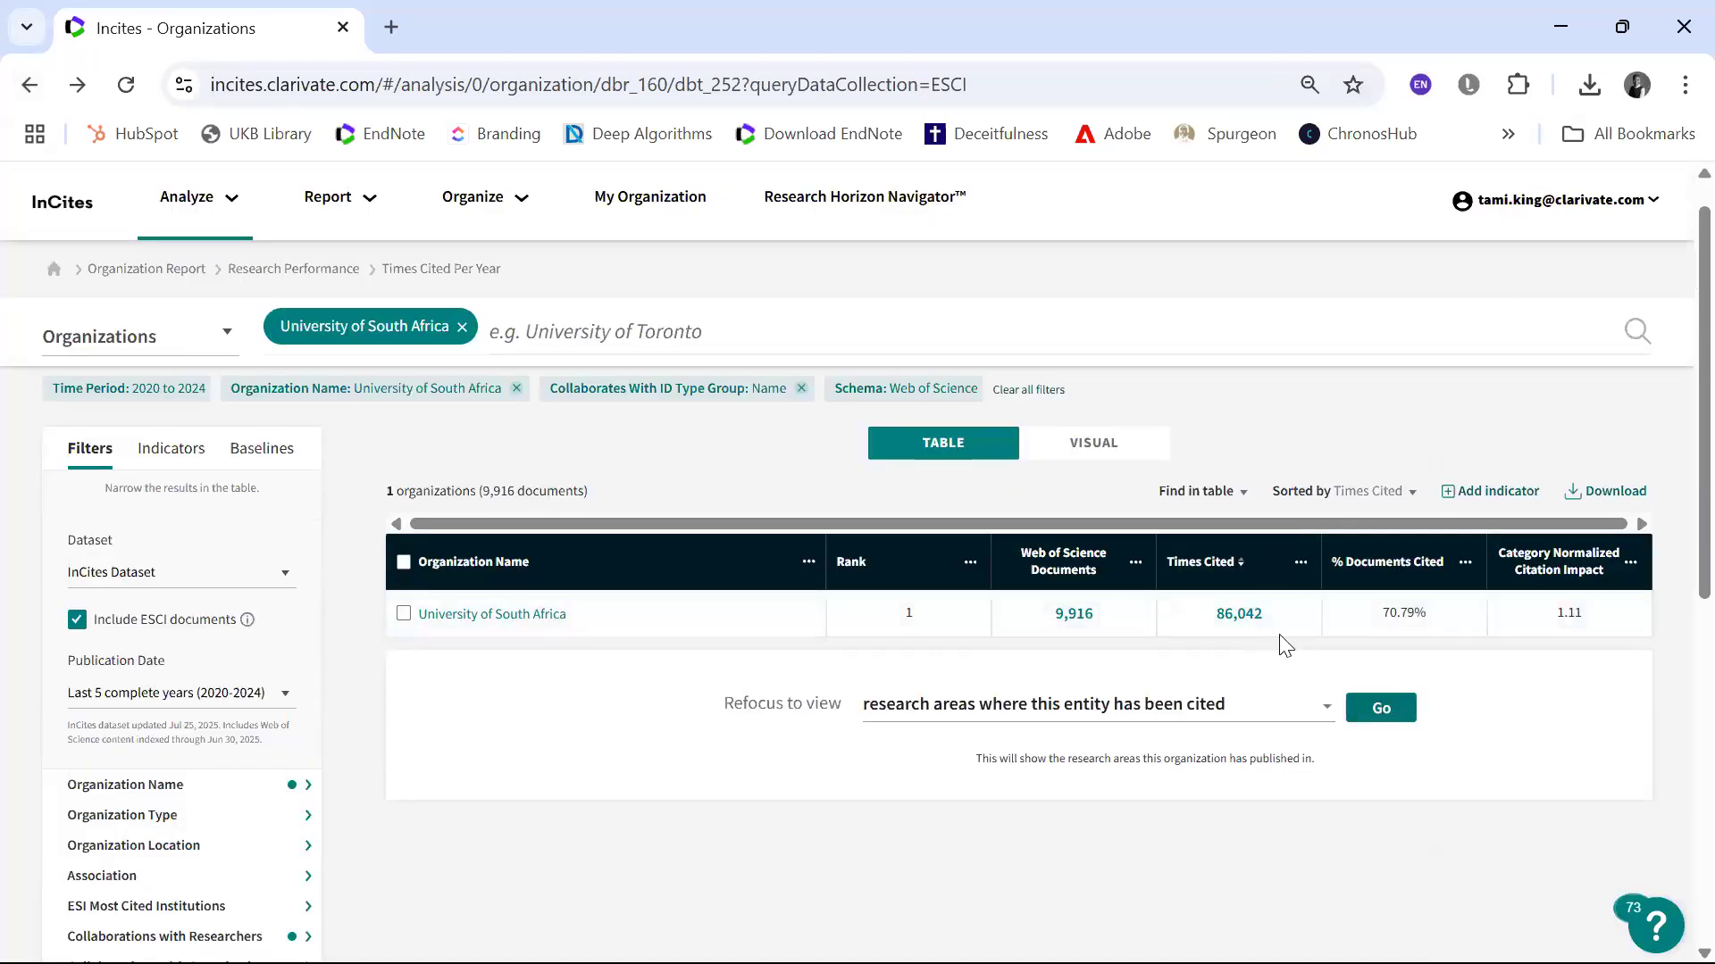
pyautogui.click(1390, 709)
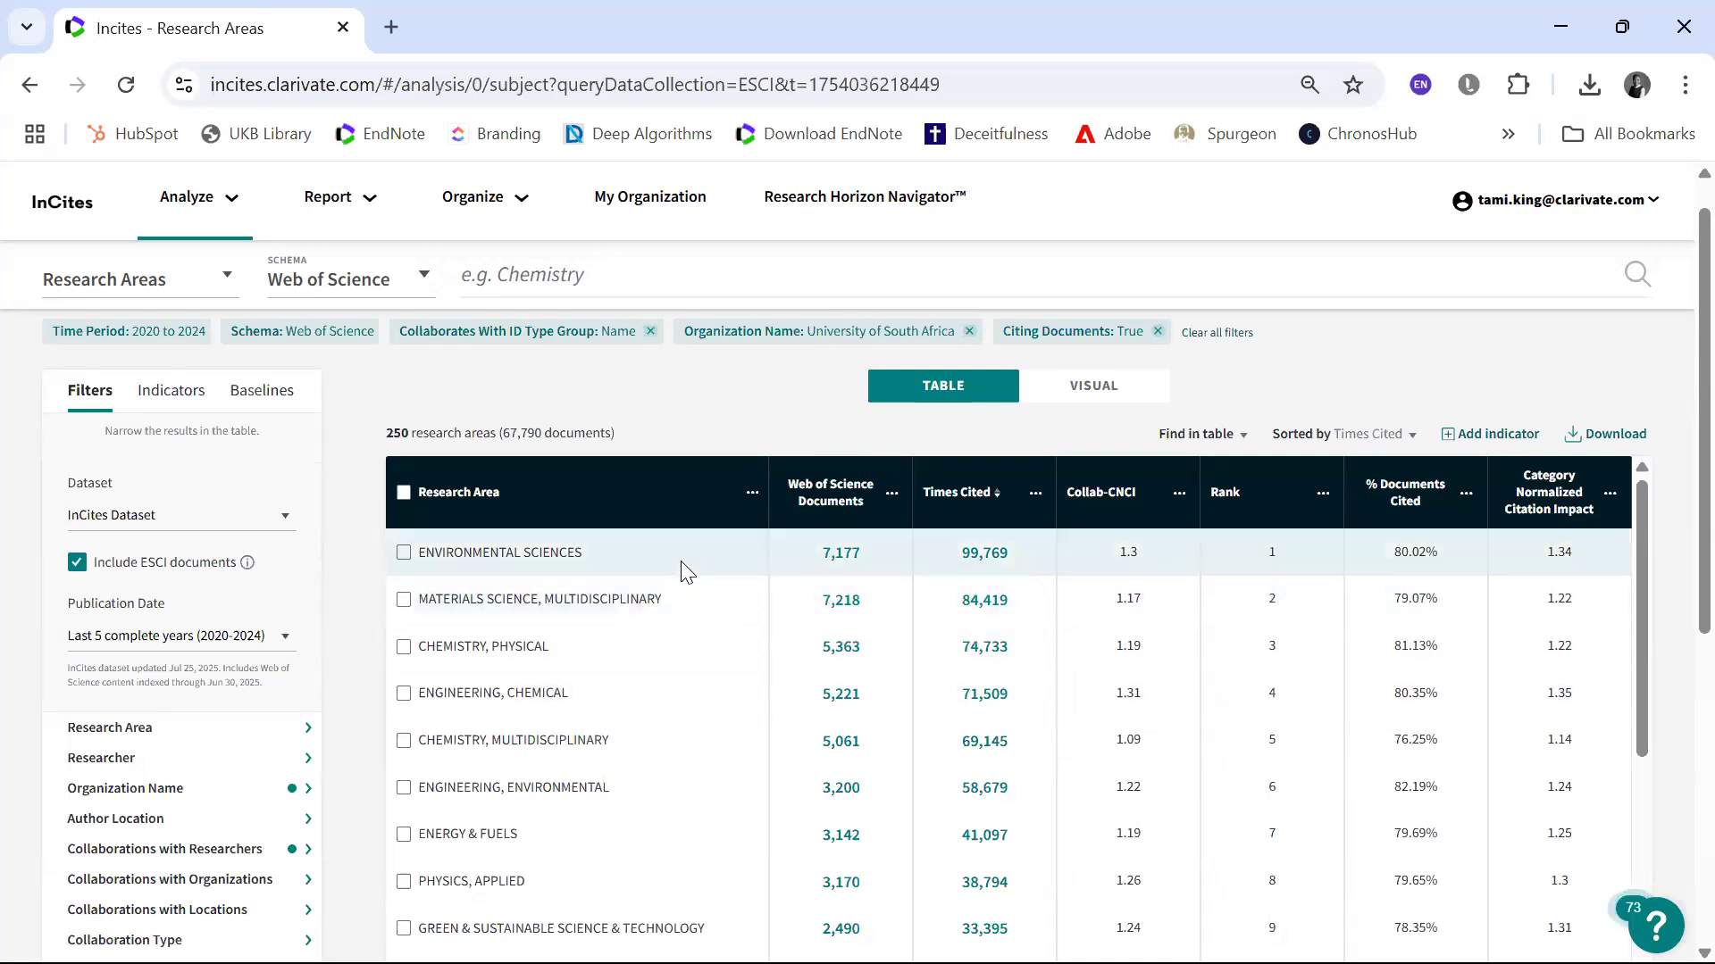
pyautogui.scroll(-3, 680, 561)
pyautogui.scroll(-5, 684, 571)
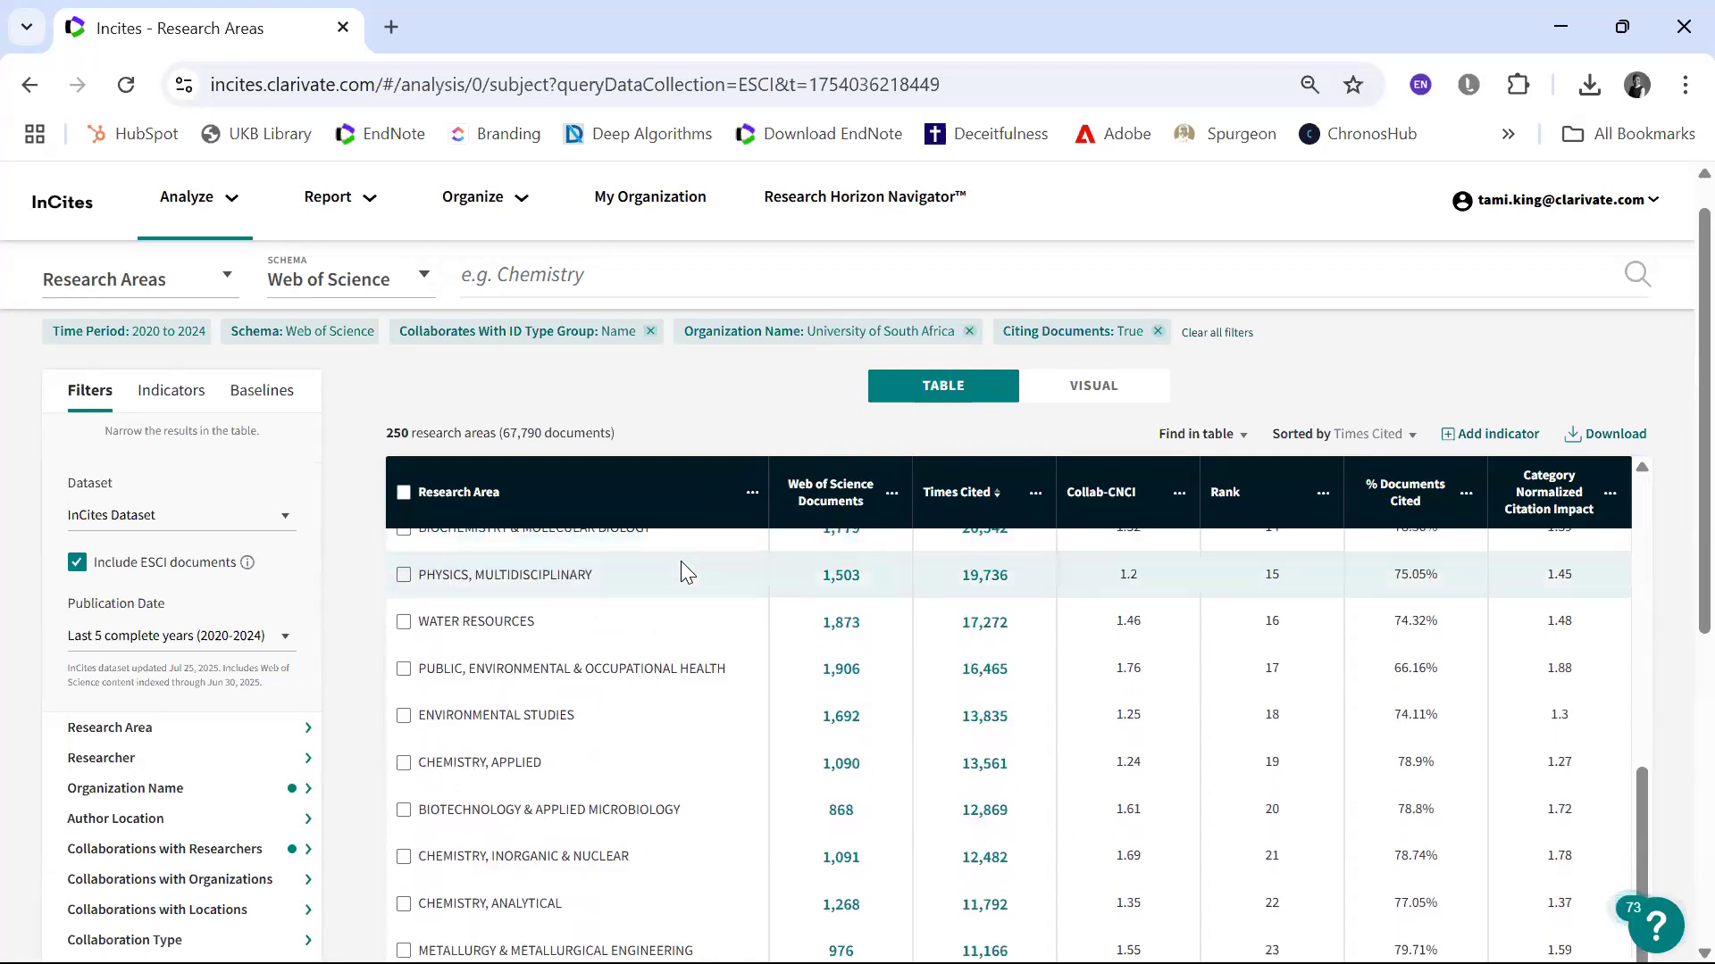
pyautogui.scroll(8, 775, 564)
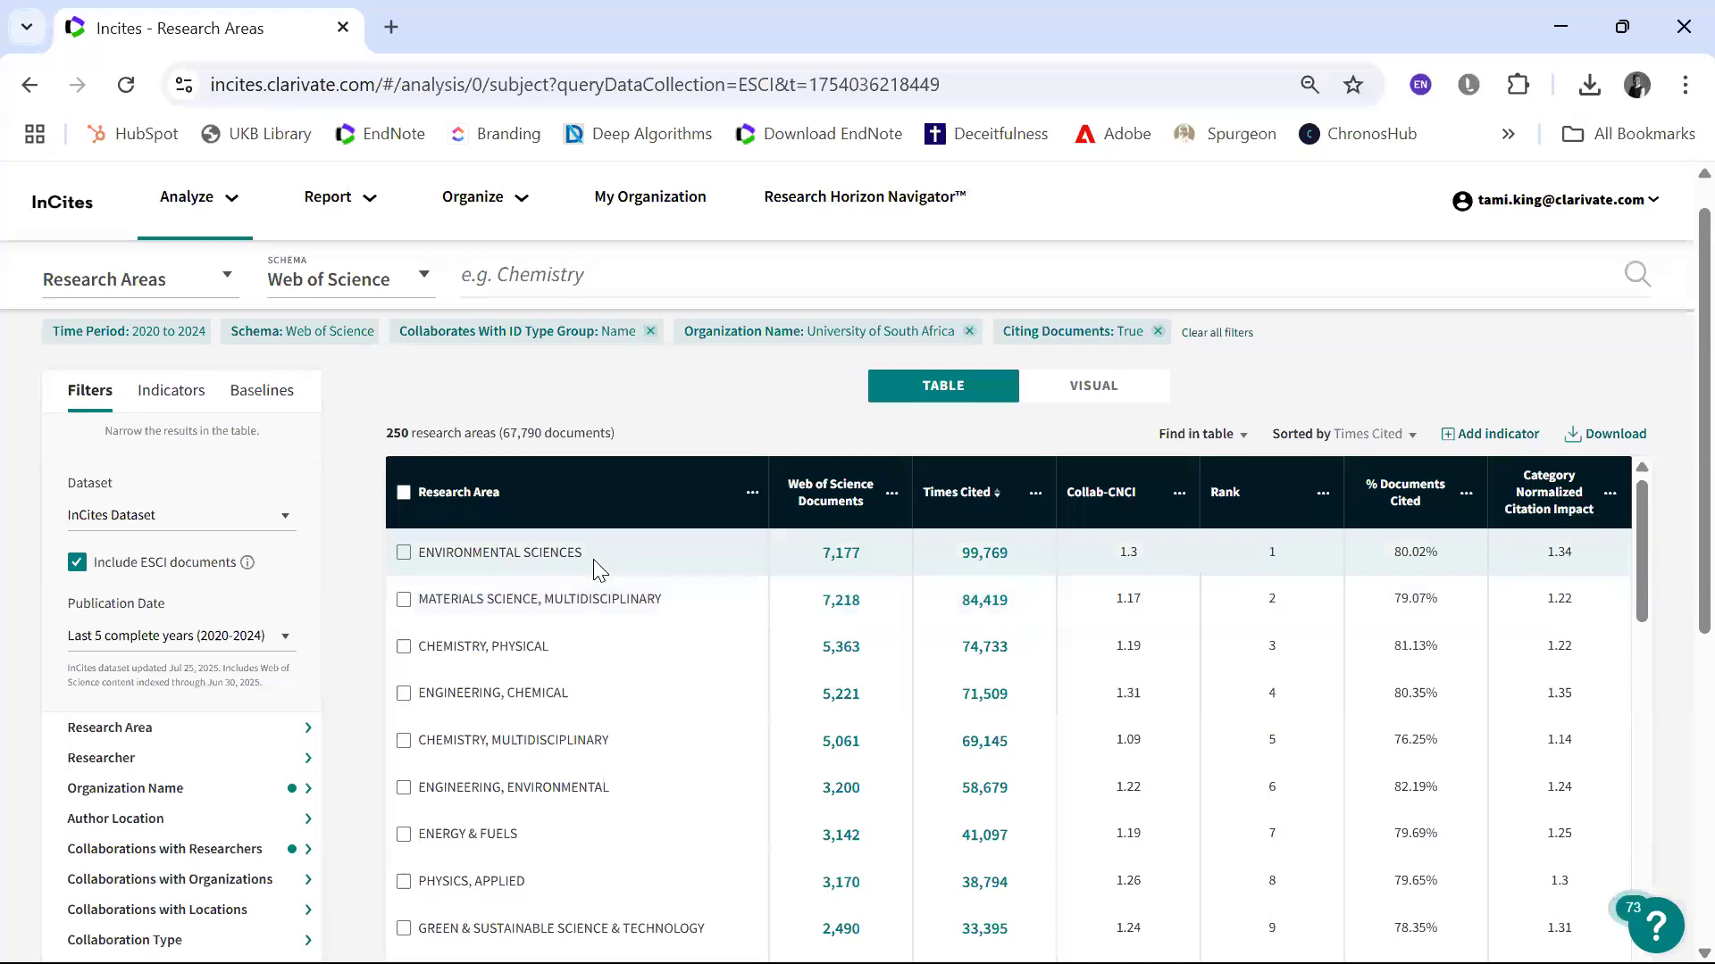
# Step: Select the Environmental Sciences research area, clear the selection, and look over the available filters
pyautogui.click(404, 553)
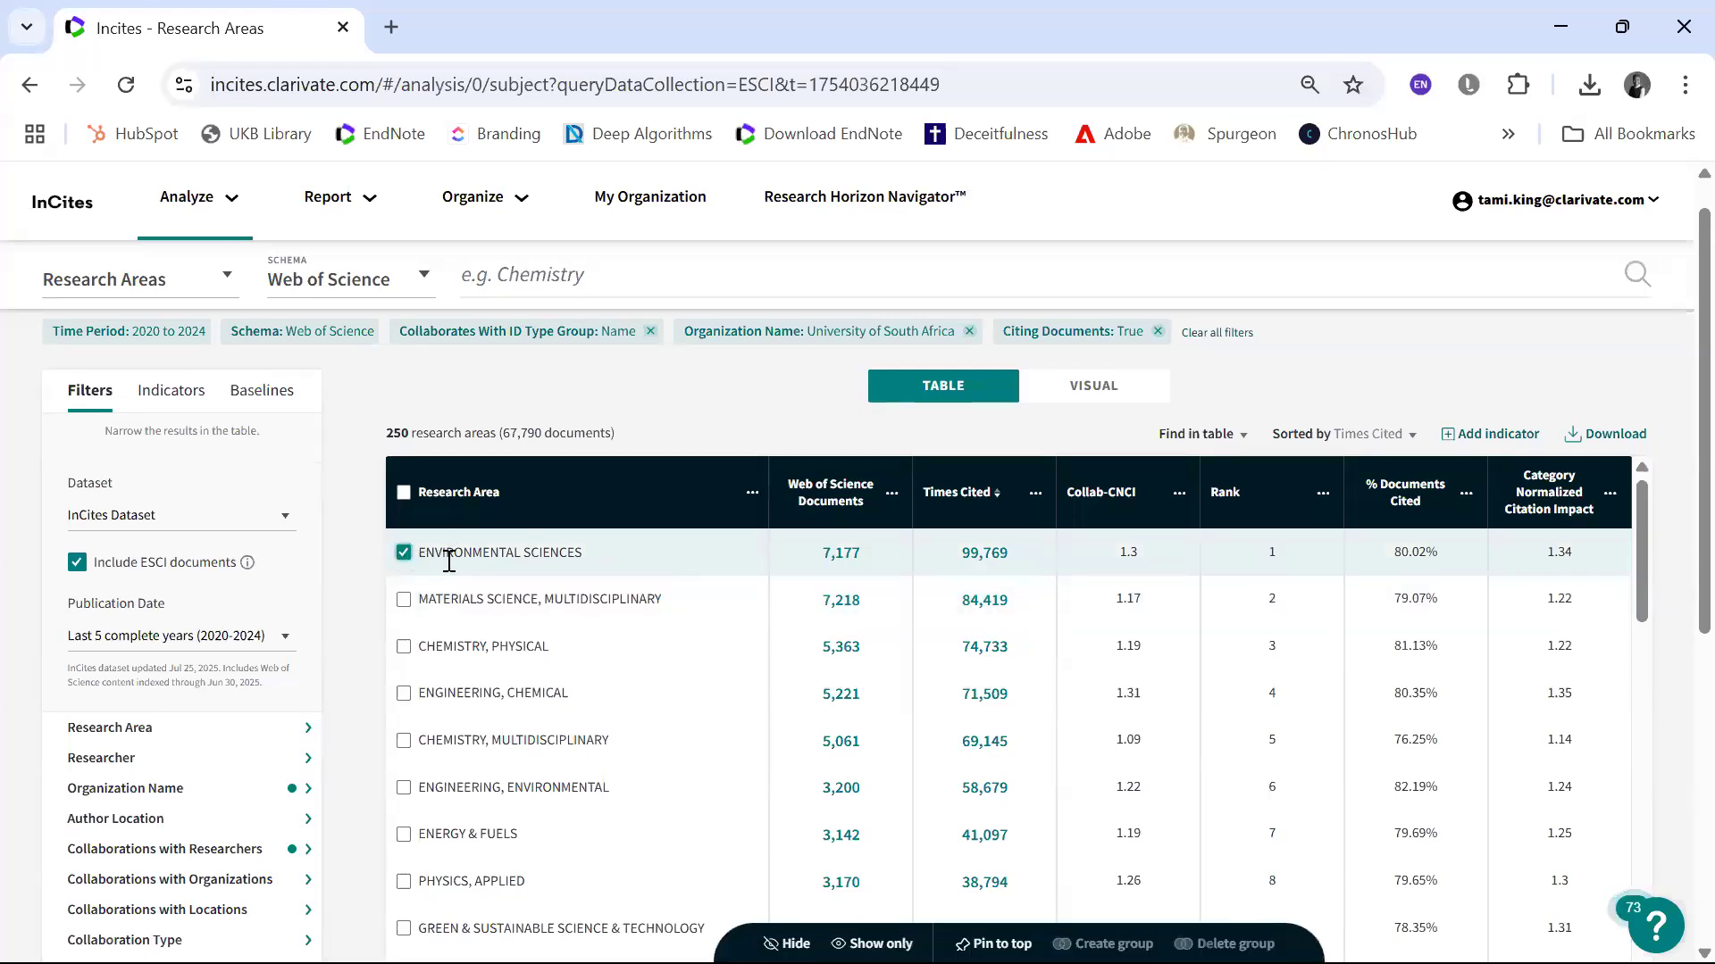
pyautogui.click(404, 554)
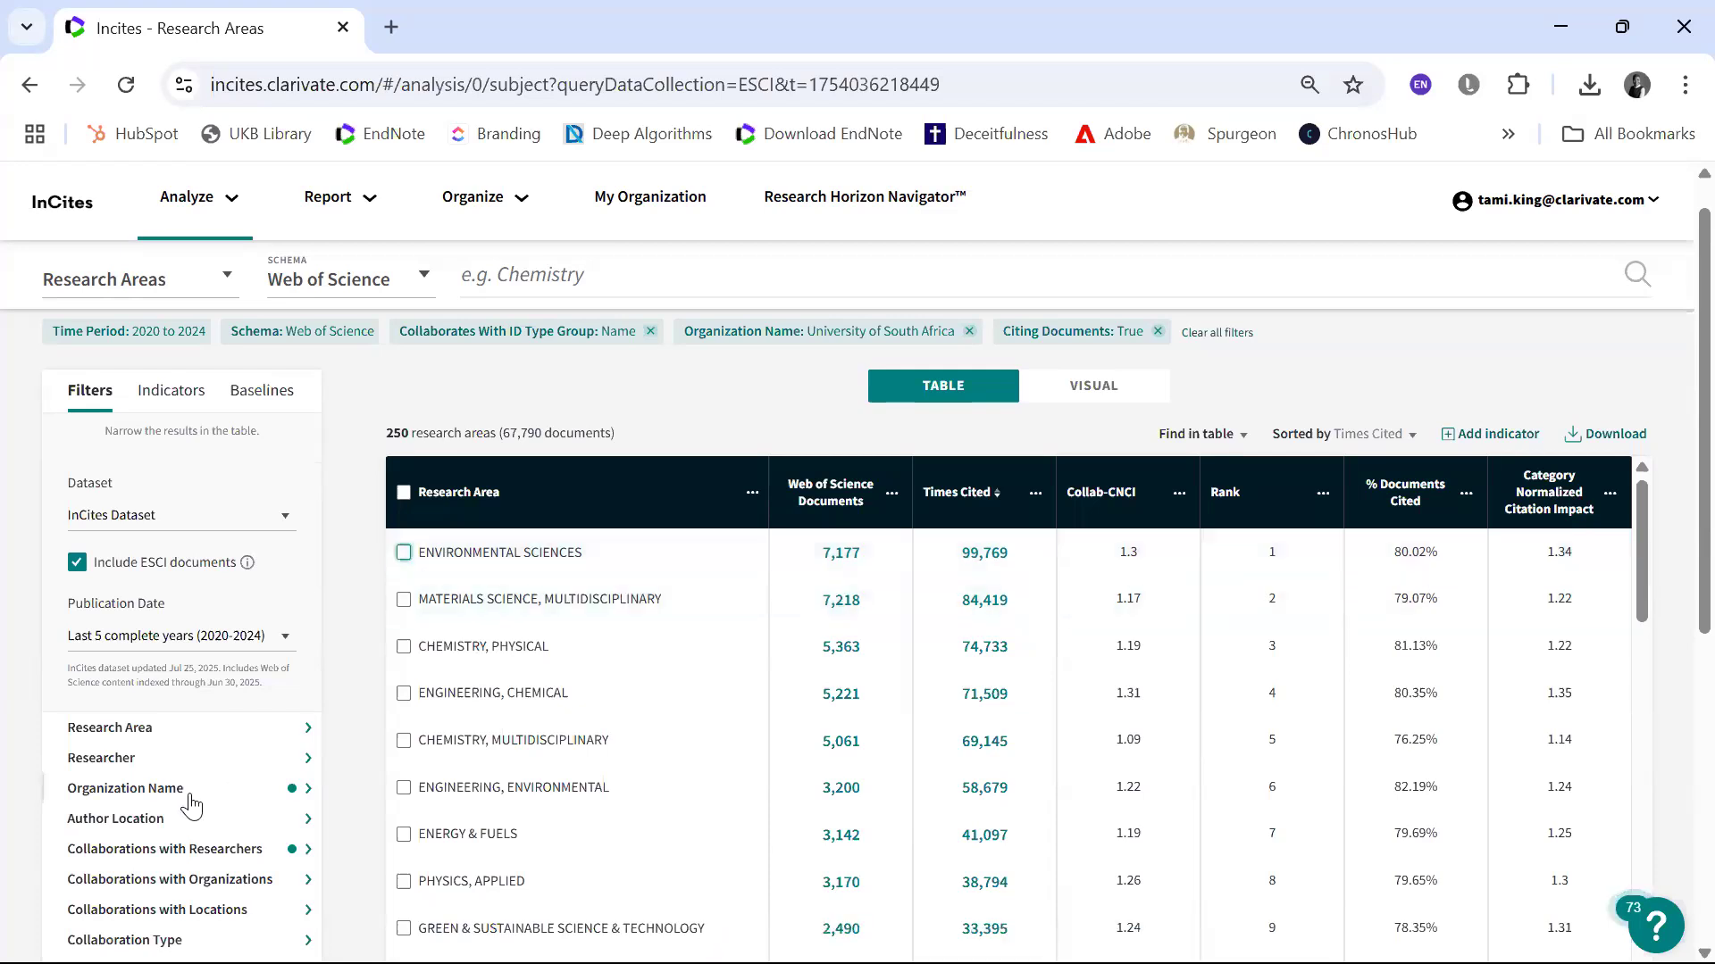
pyautogui.scroll(-3, 191, 786)
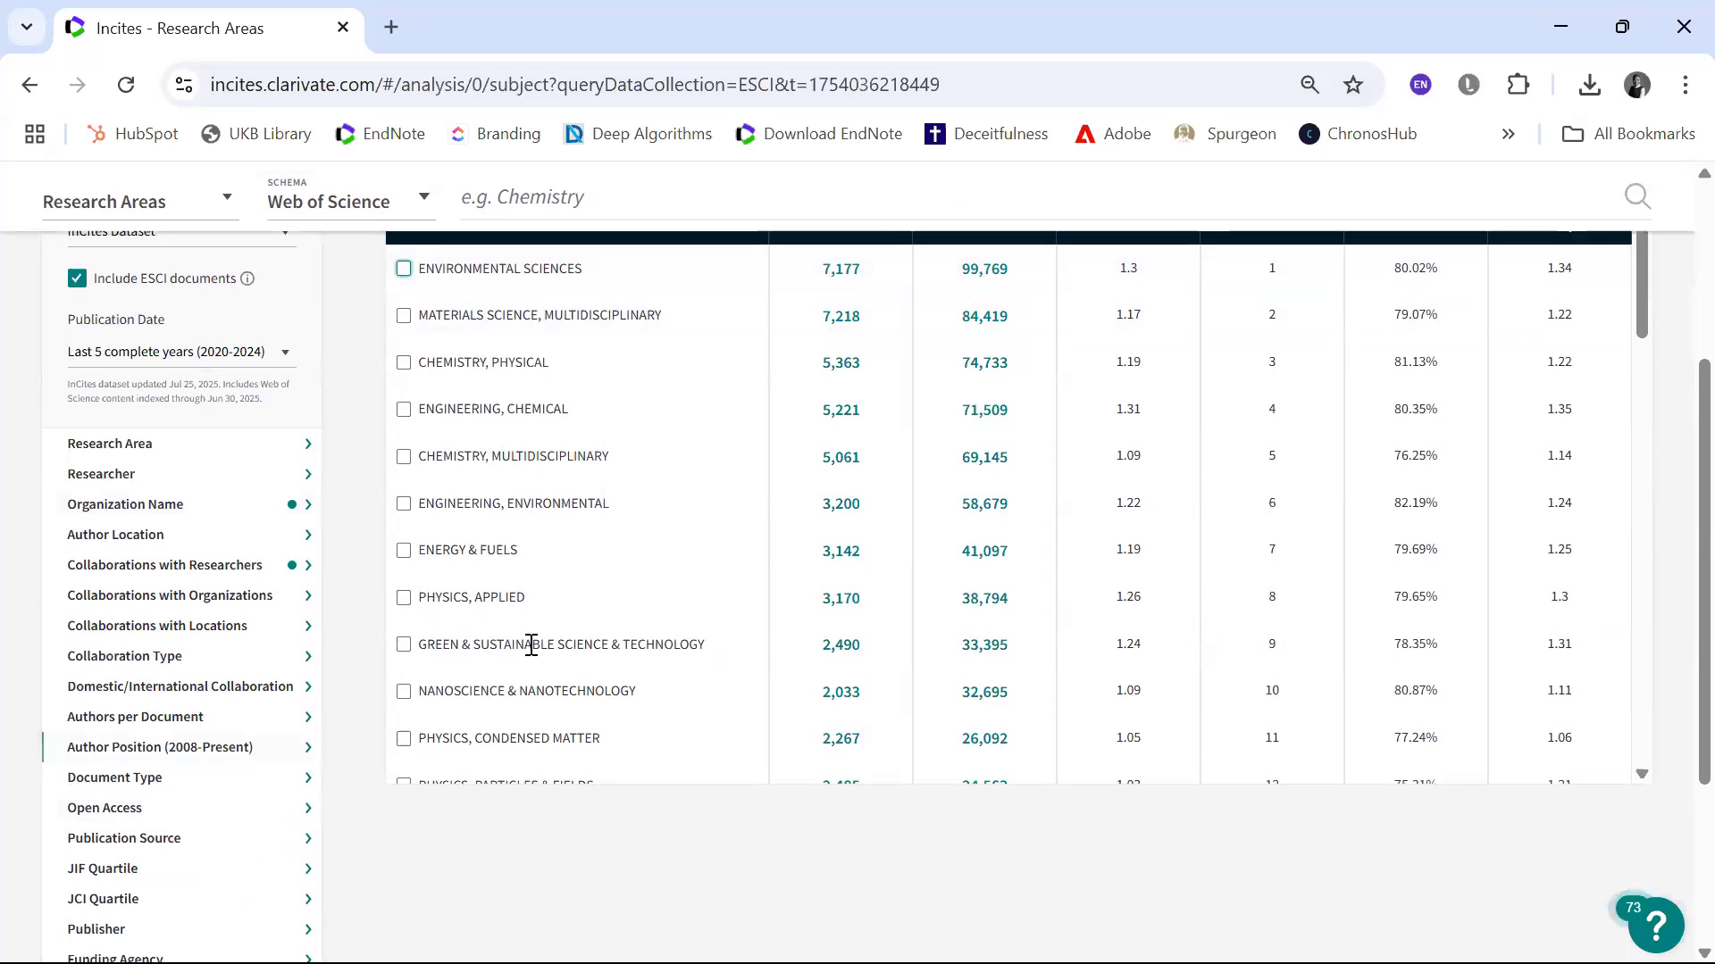
pyautogui.scroll(3, 558, 603)
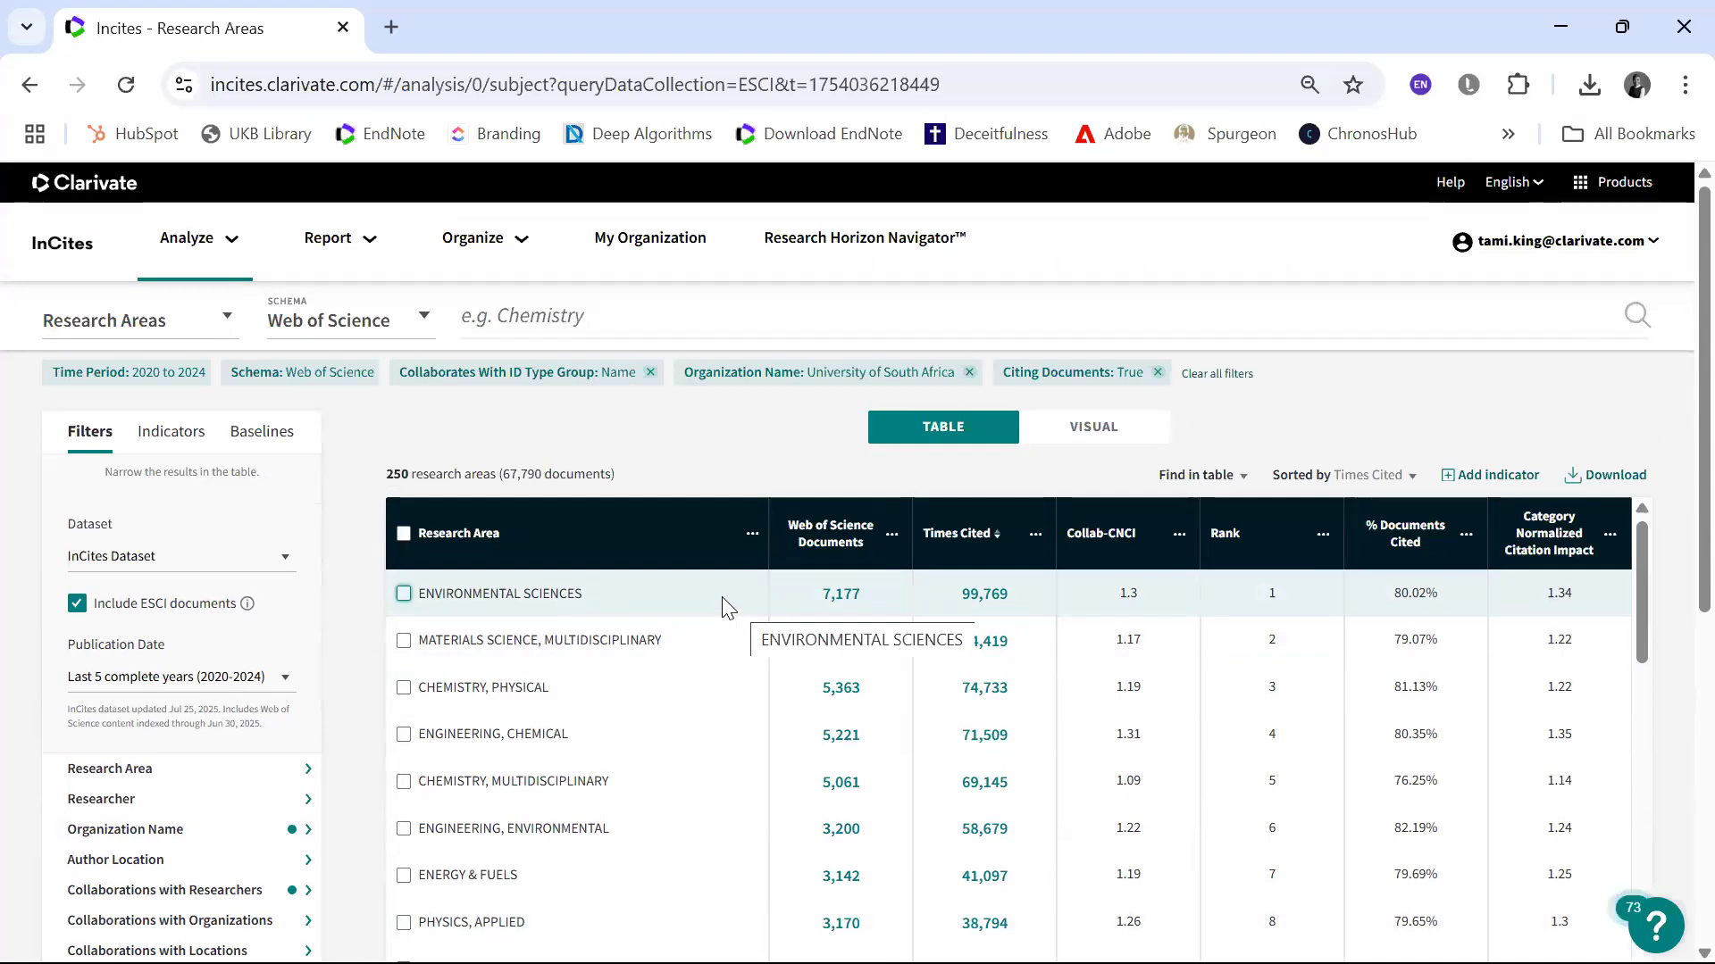
# Step: Open the Organization Report and examine its Overview and Production charts, including Category Normalized Citation Impact per Year against the Global Baseline
pyautogui.click(333, 241)
pyautogui.click(366, 367)
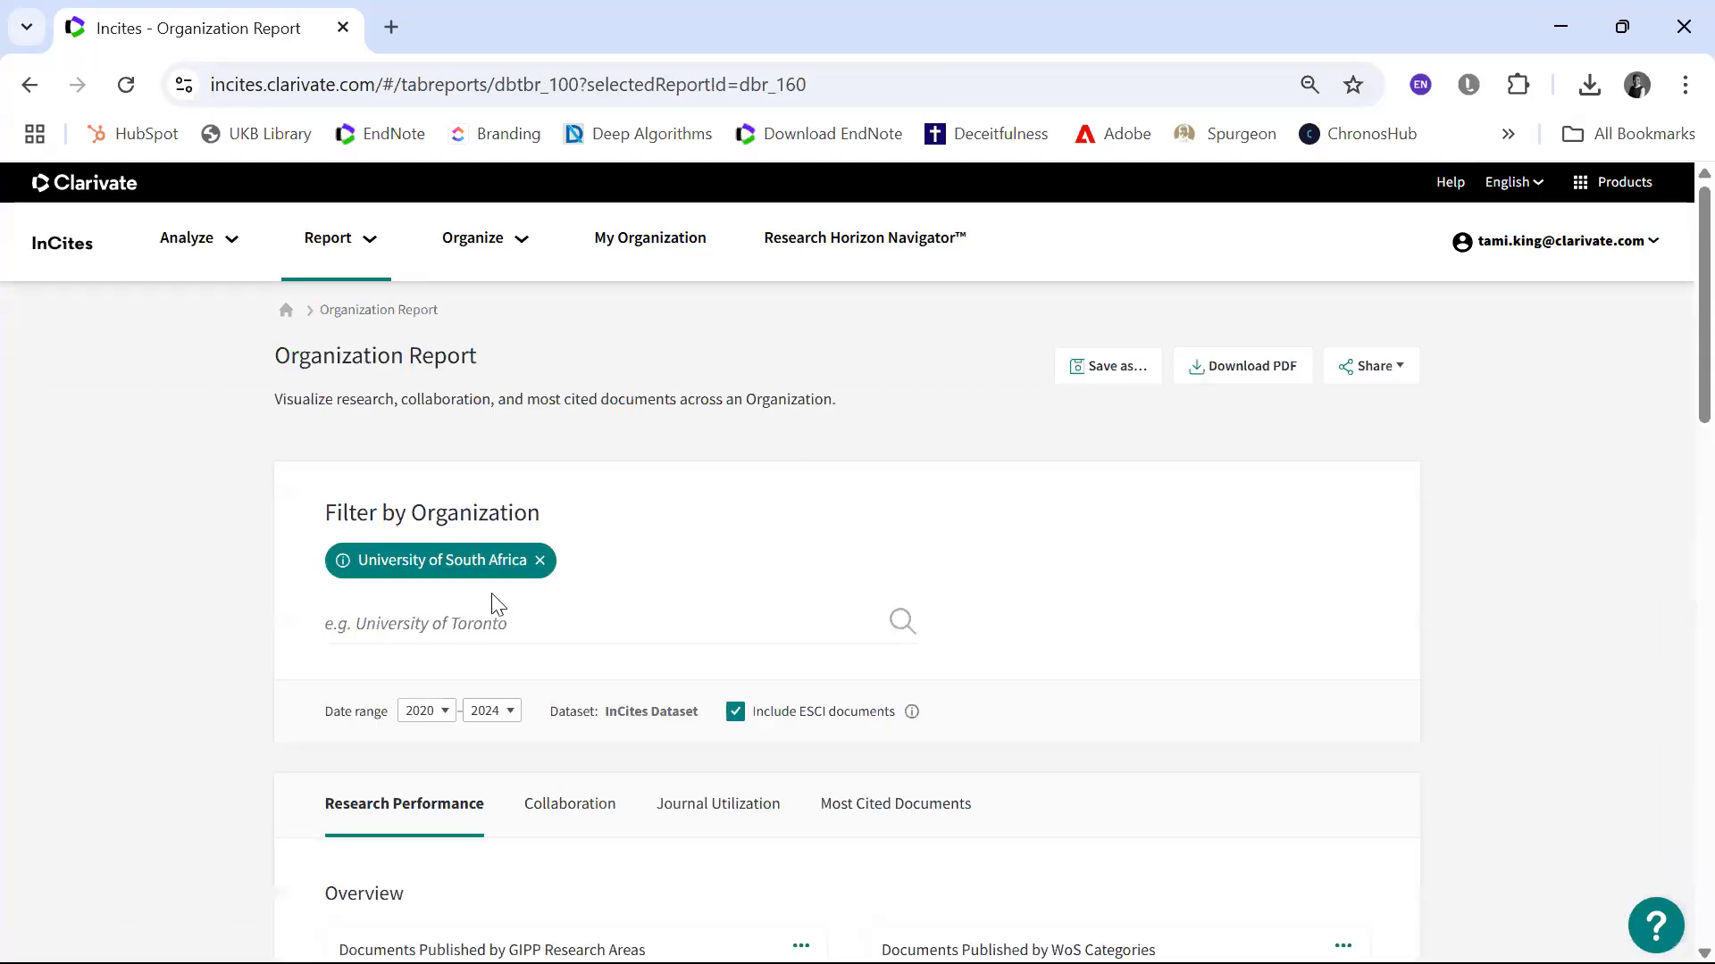
pyautogui.scroll(-6, 496, 599)
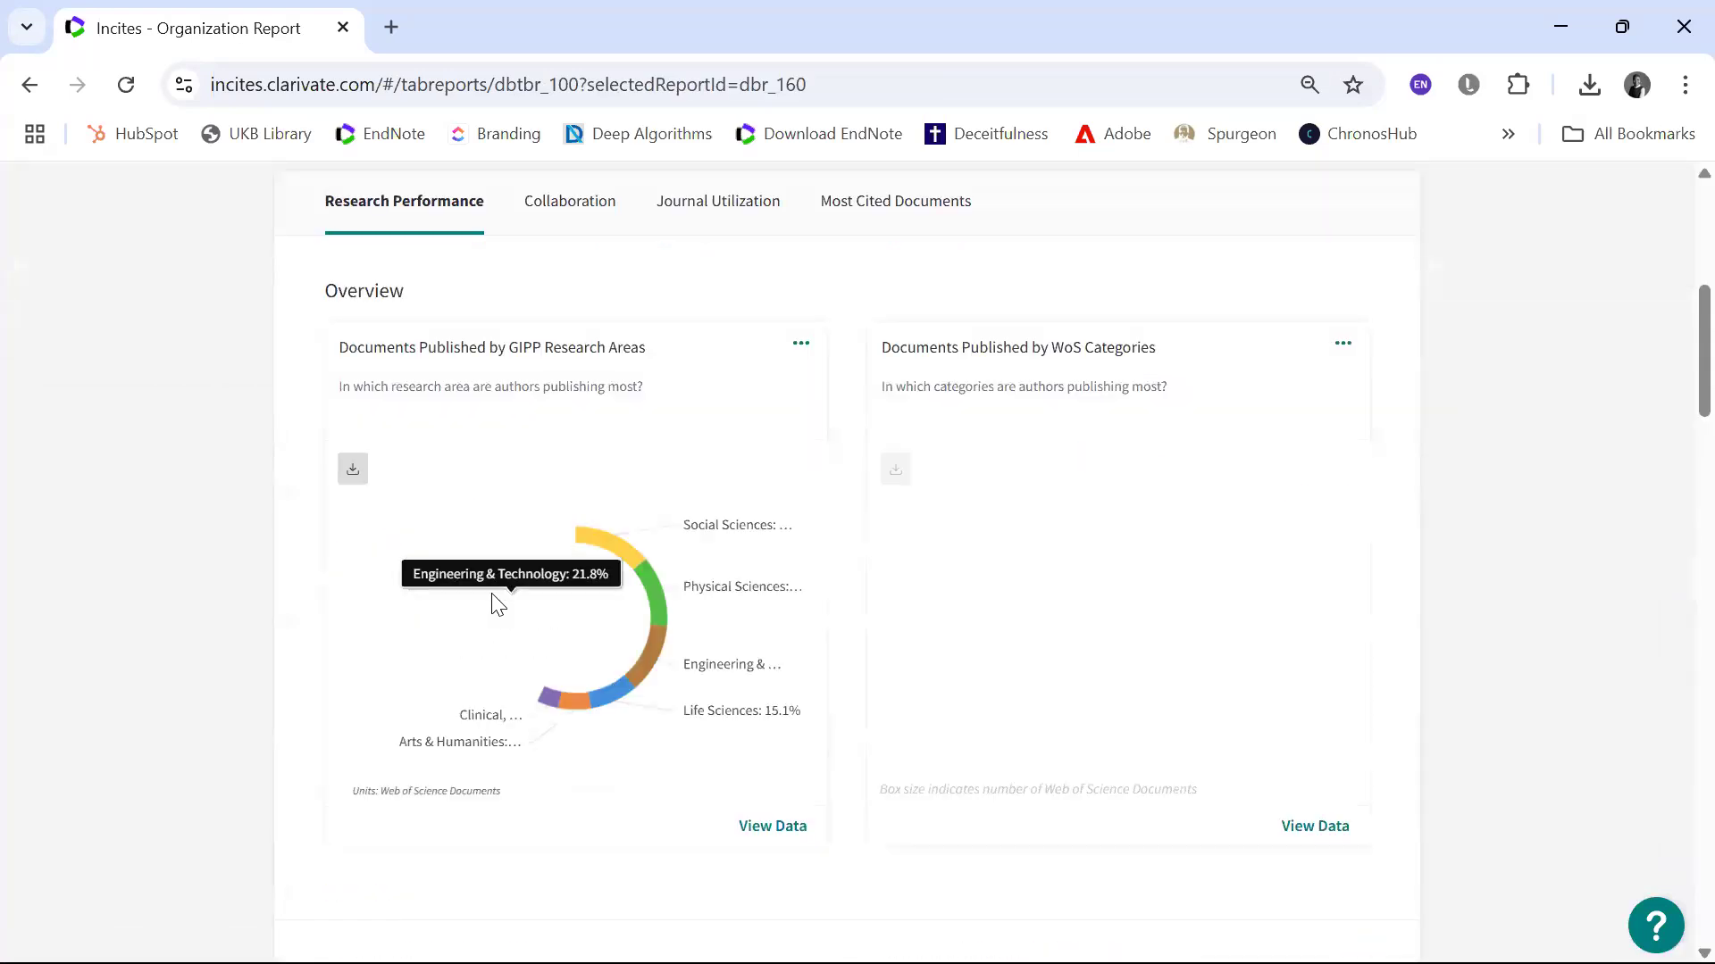
pyautogui.scroll(-8, 493, 604)
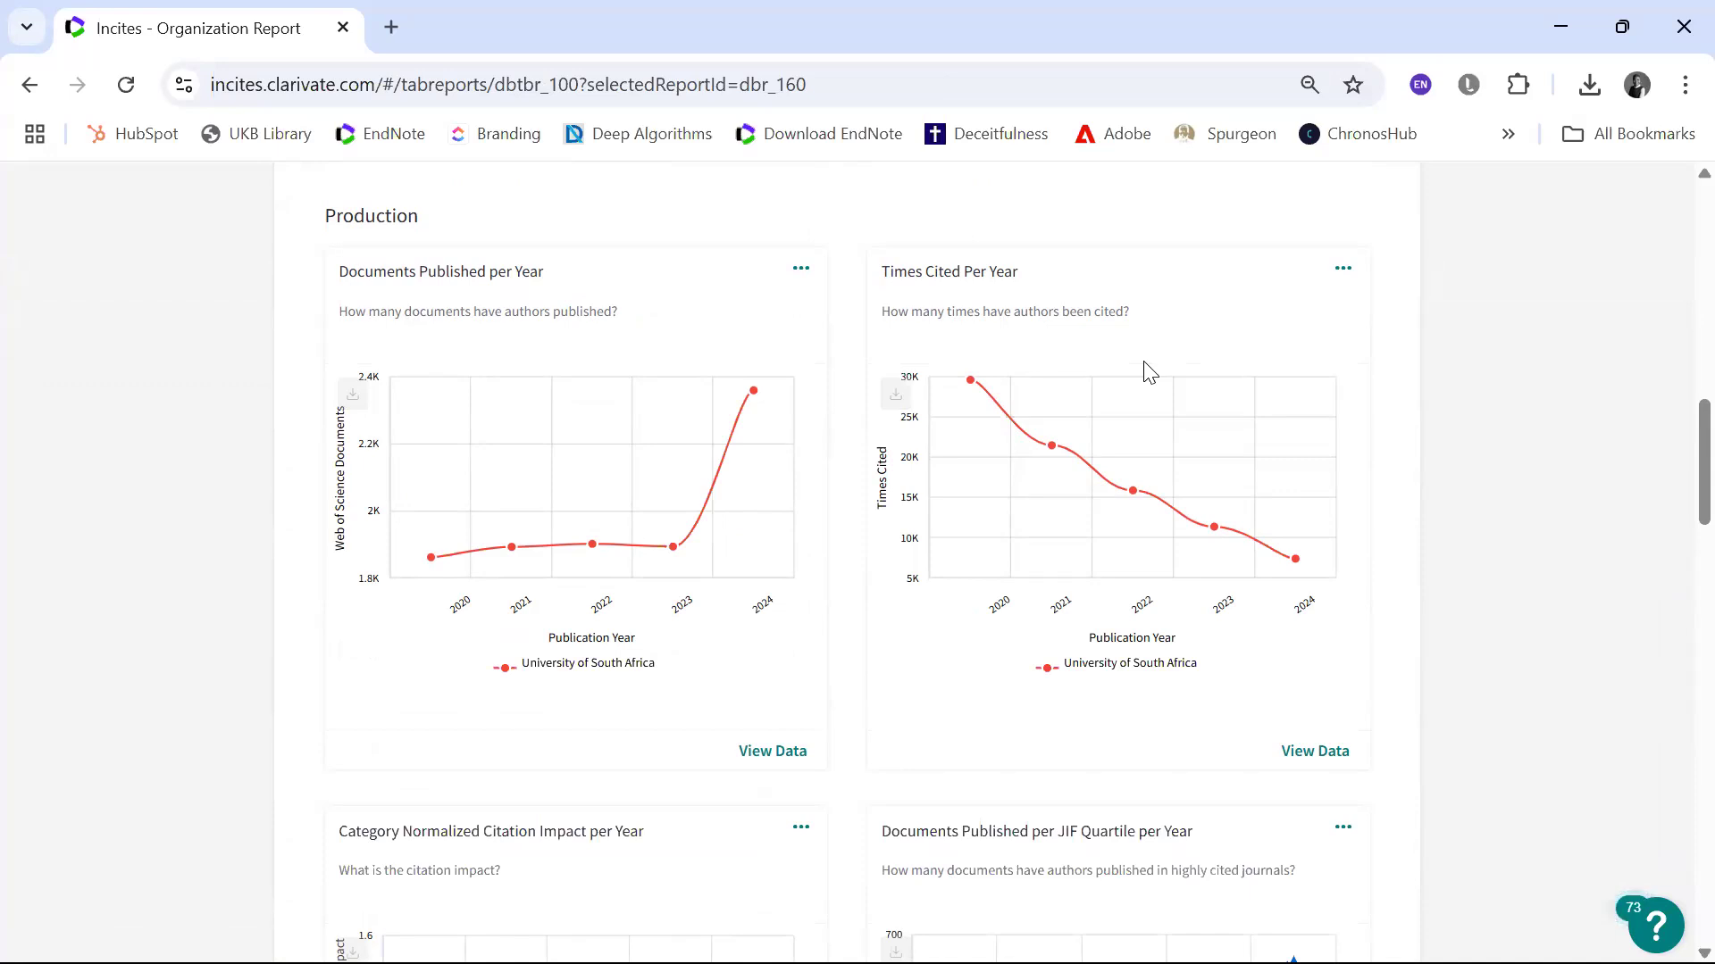
pyautogui.scroll(-3, 1148, 370)
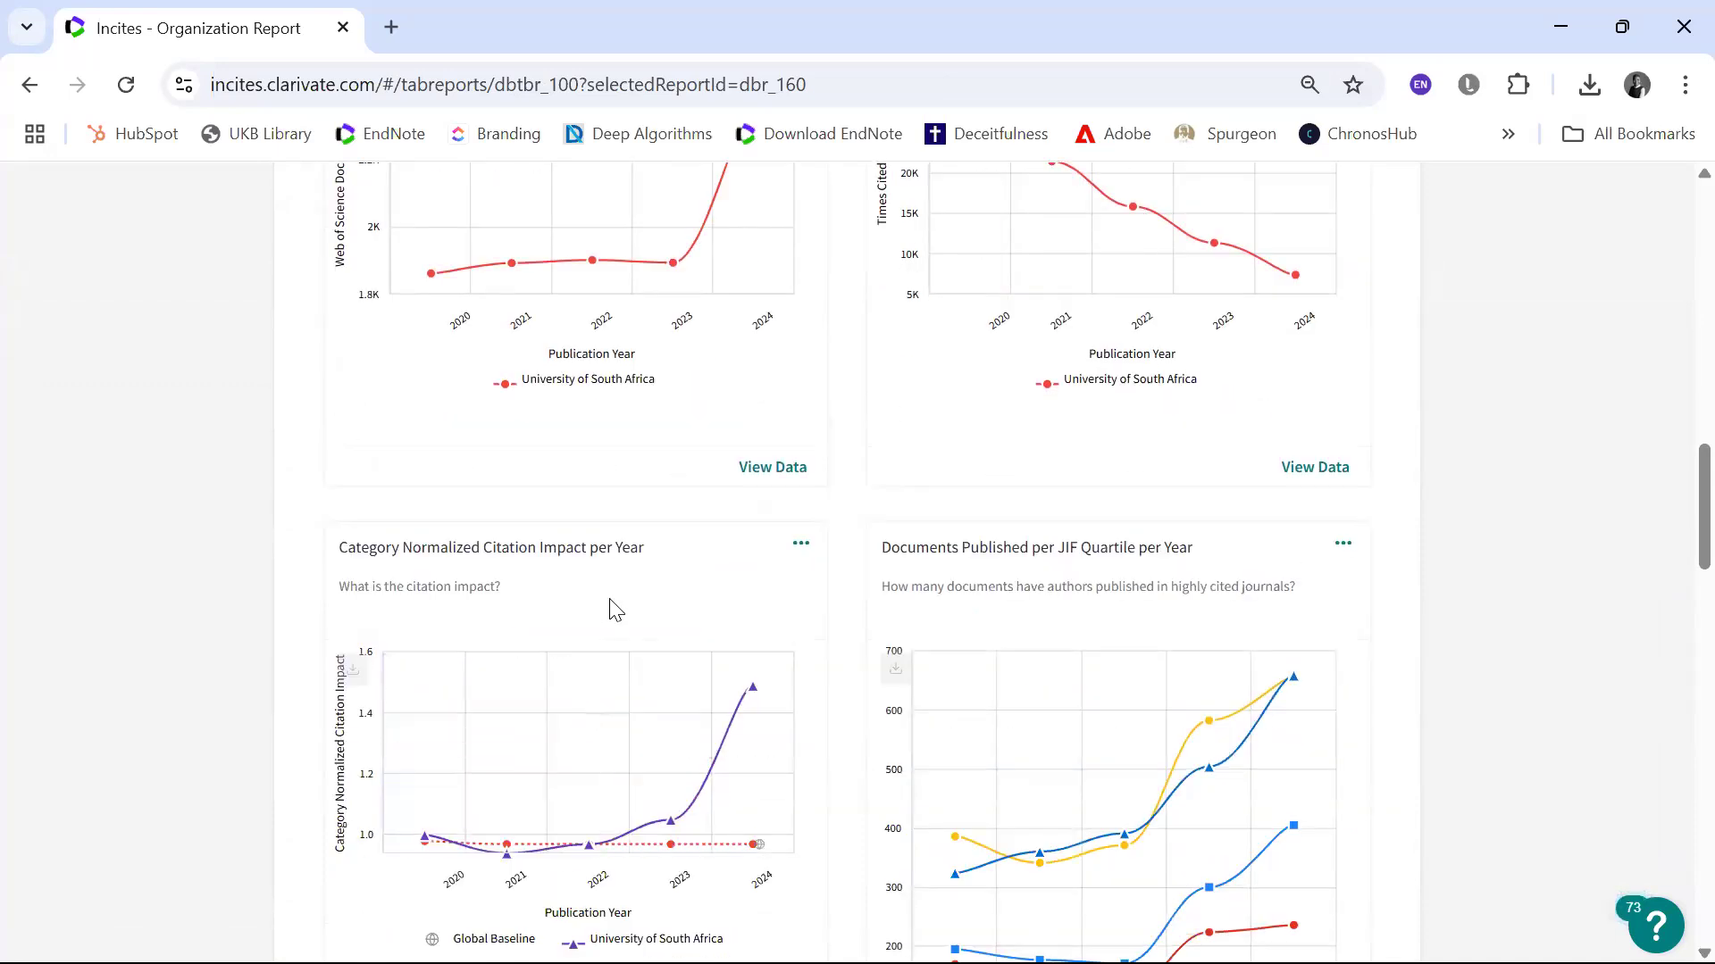
pyautogui.scroll(-3, 615, 610)
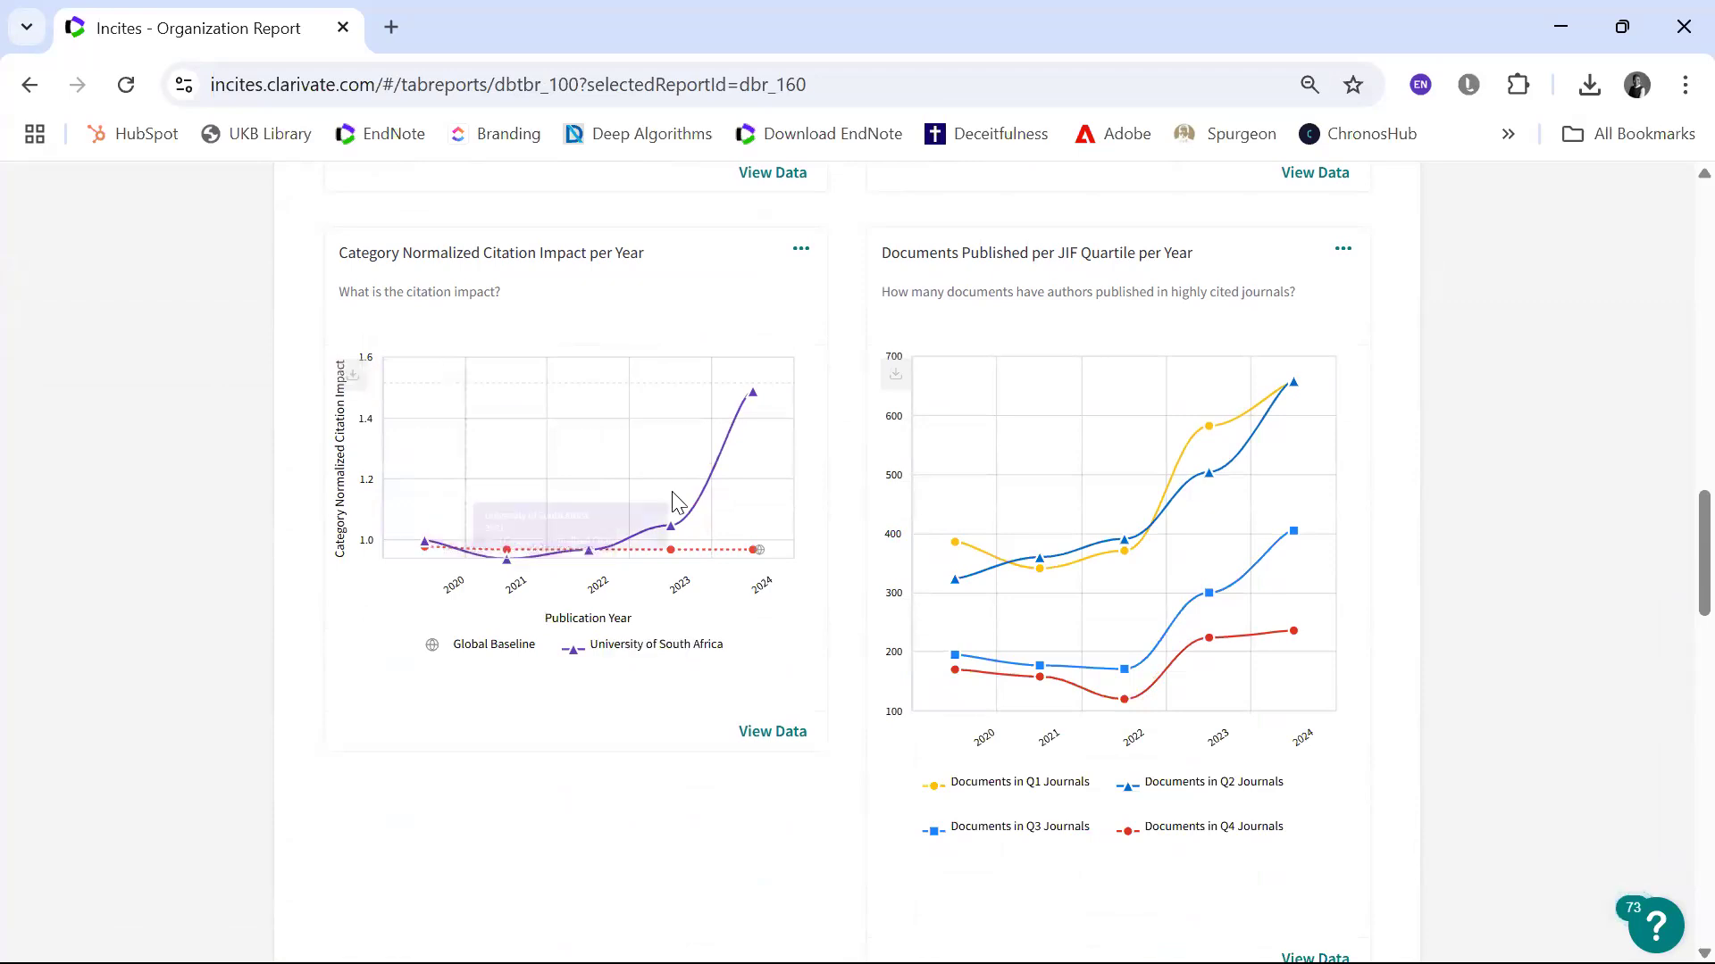
pyautogui.moveTo(615, 506)
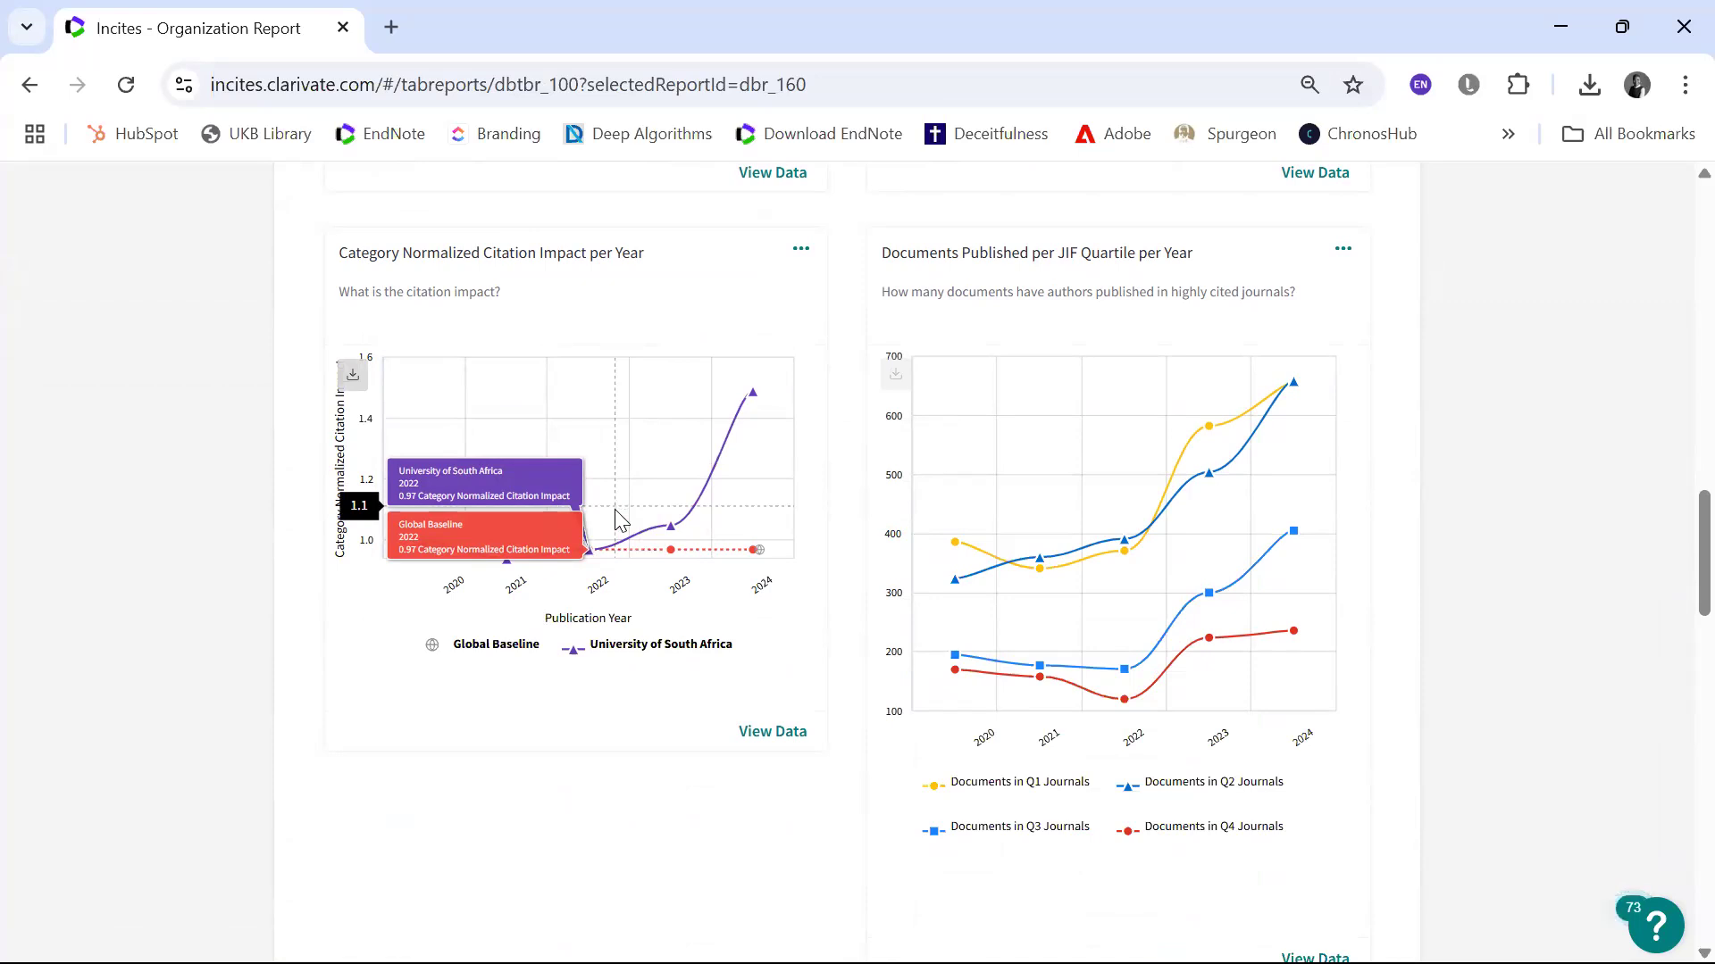
# Step: Open the data behind Category Normalized Citation Impact per Year as a visualization and check its indicator options
pyautogui.click(764, 734)
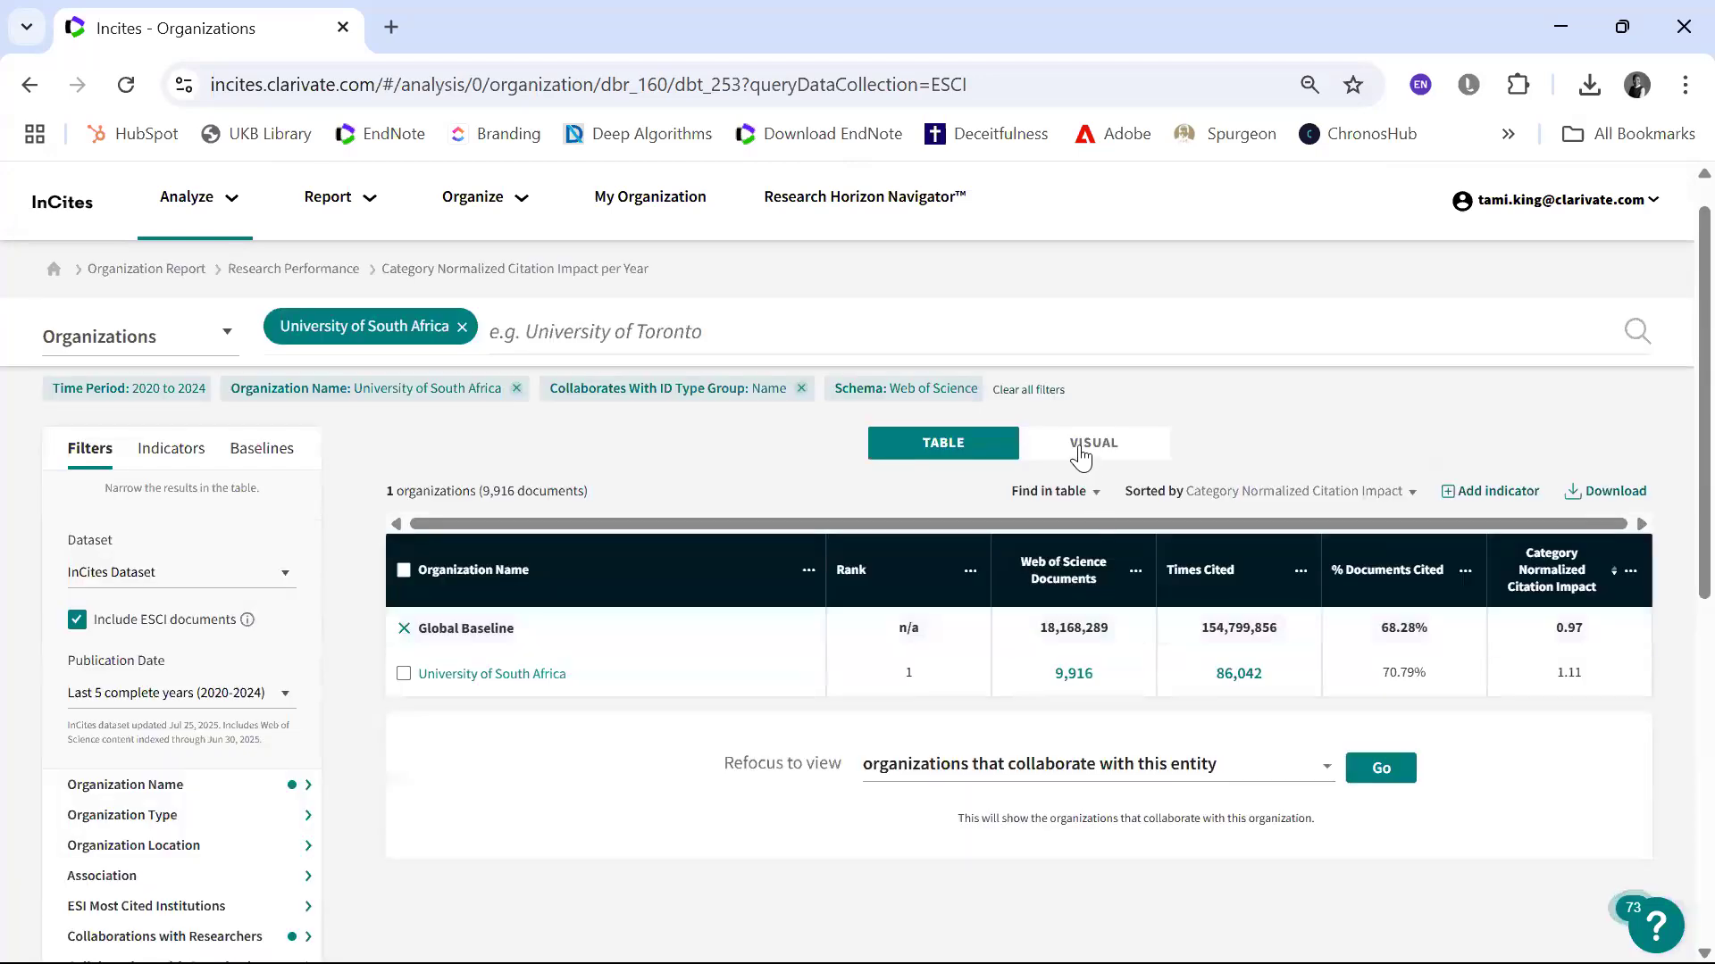
pyautogui.click(1080, 453)
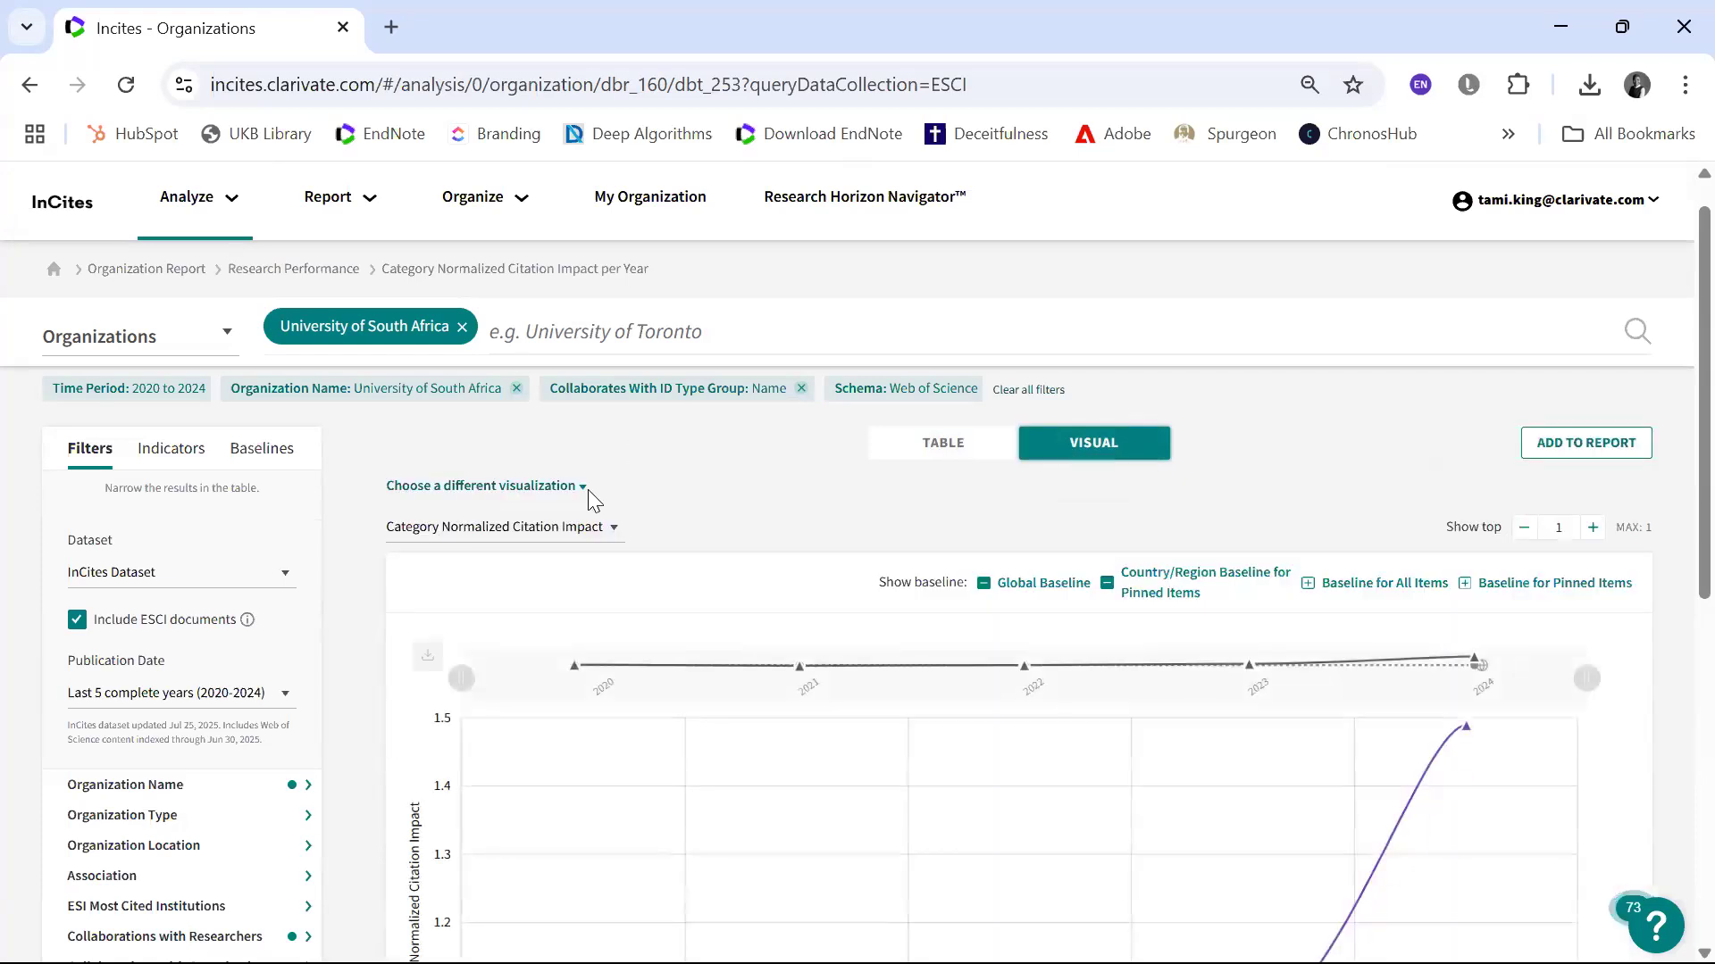
pyautogui.click(615, 534)
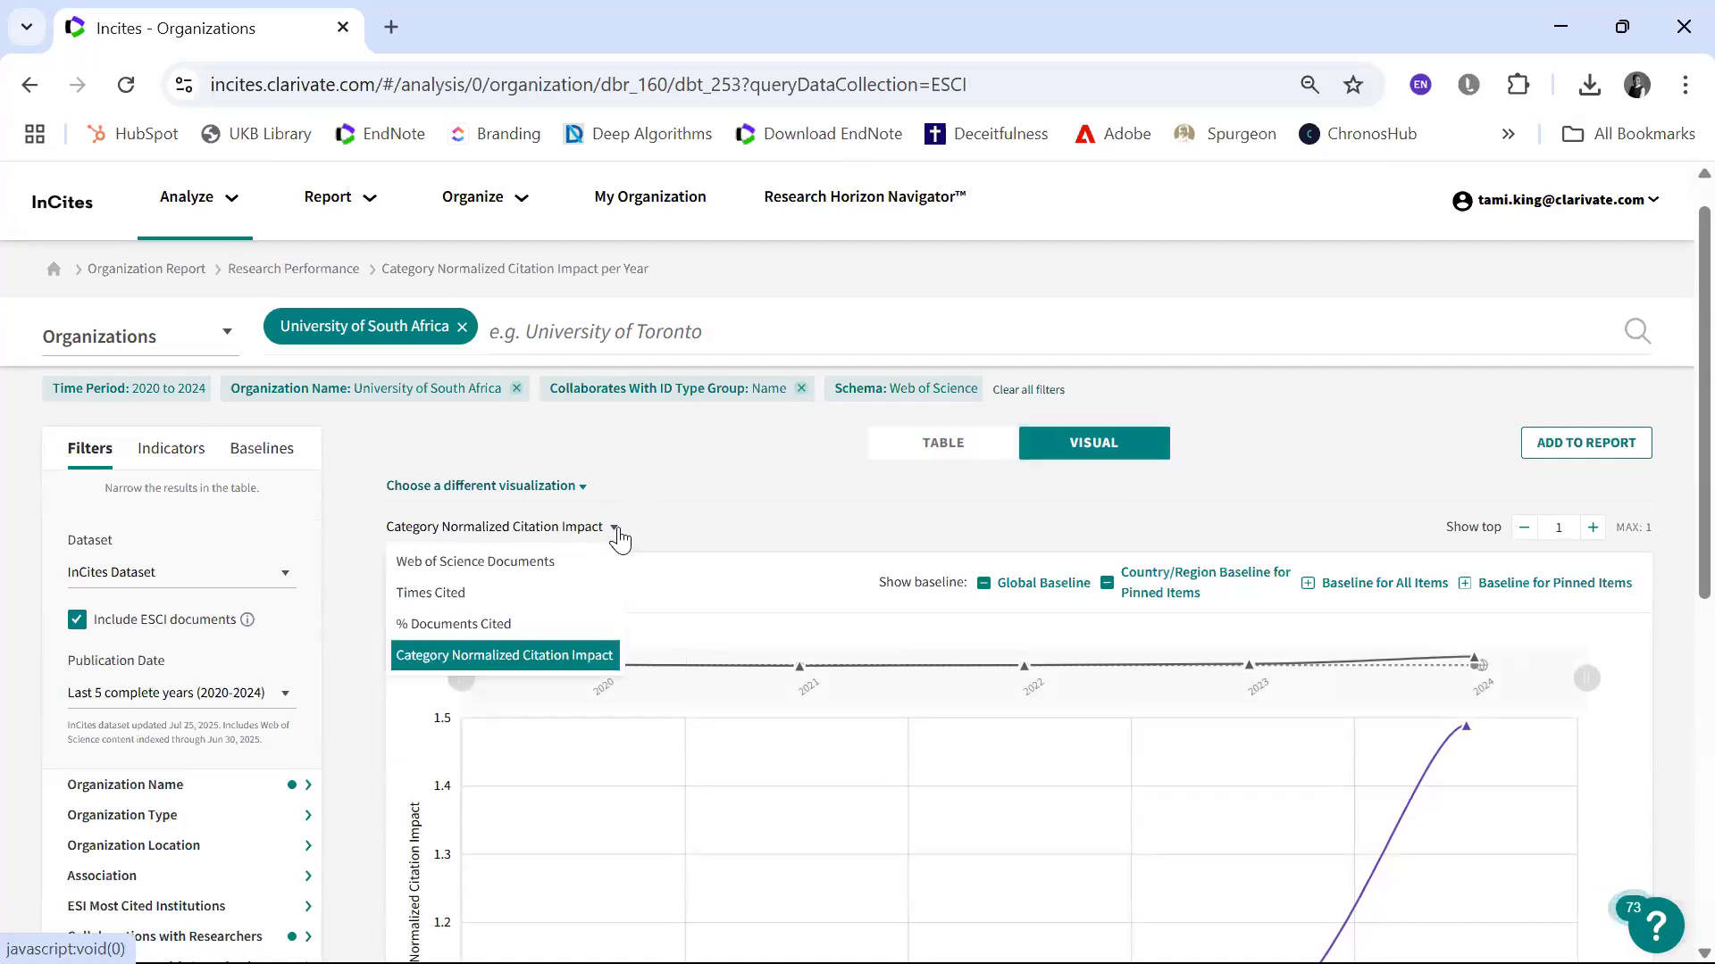
pyautogui.click(691, 506)
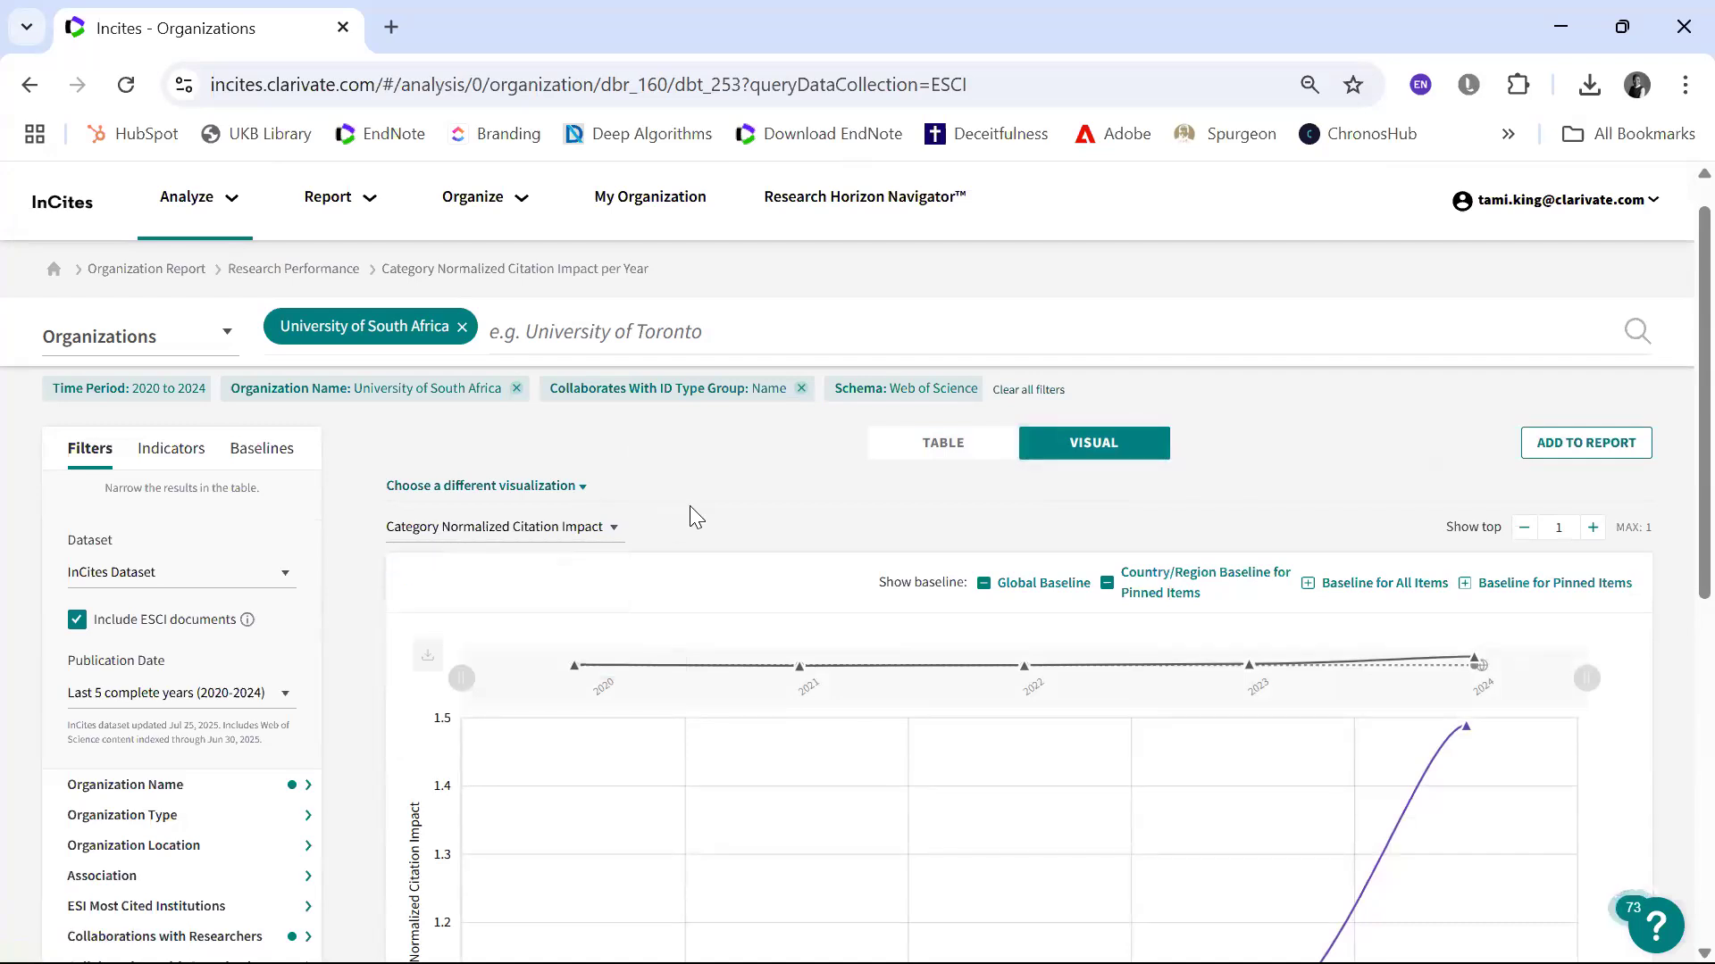
pyautogui.scroll(-5, 690, 506)
pyautogui.scroll(2, 695, 518)
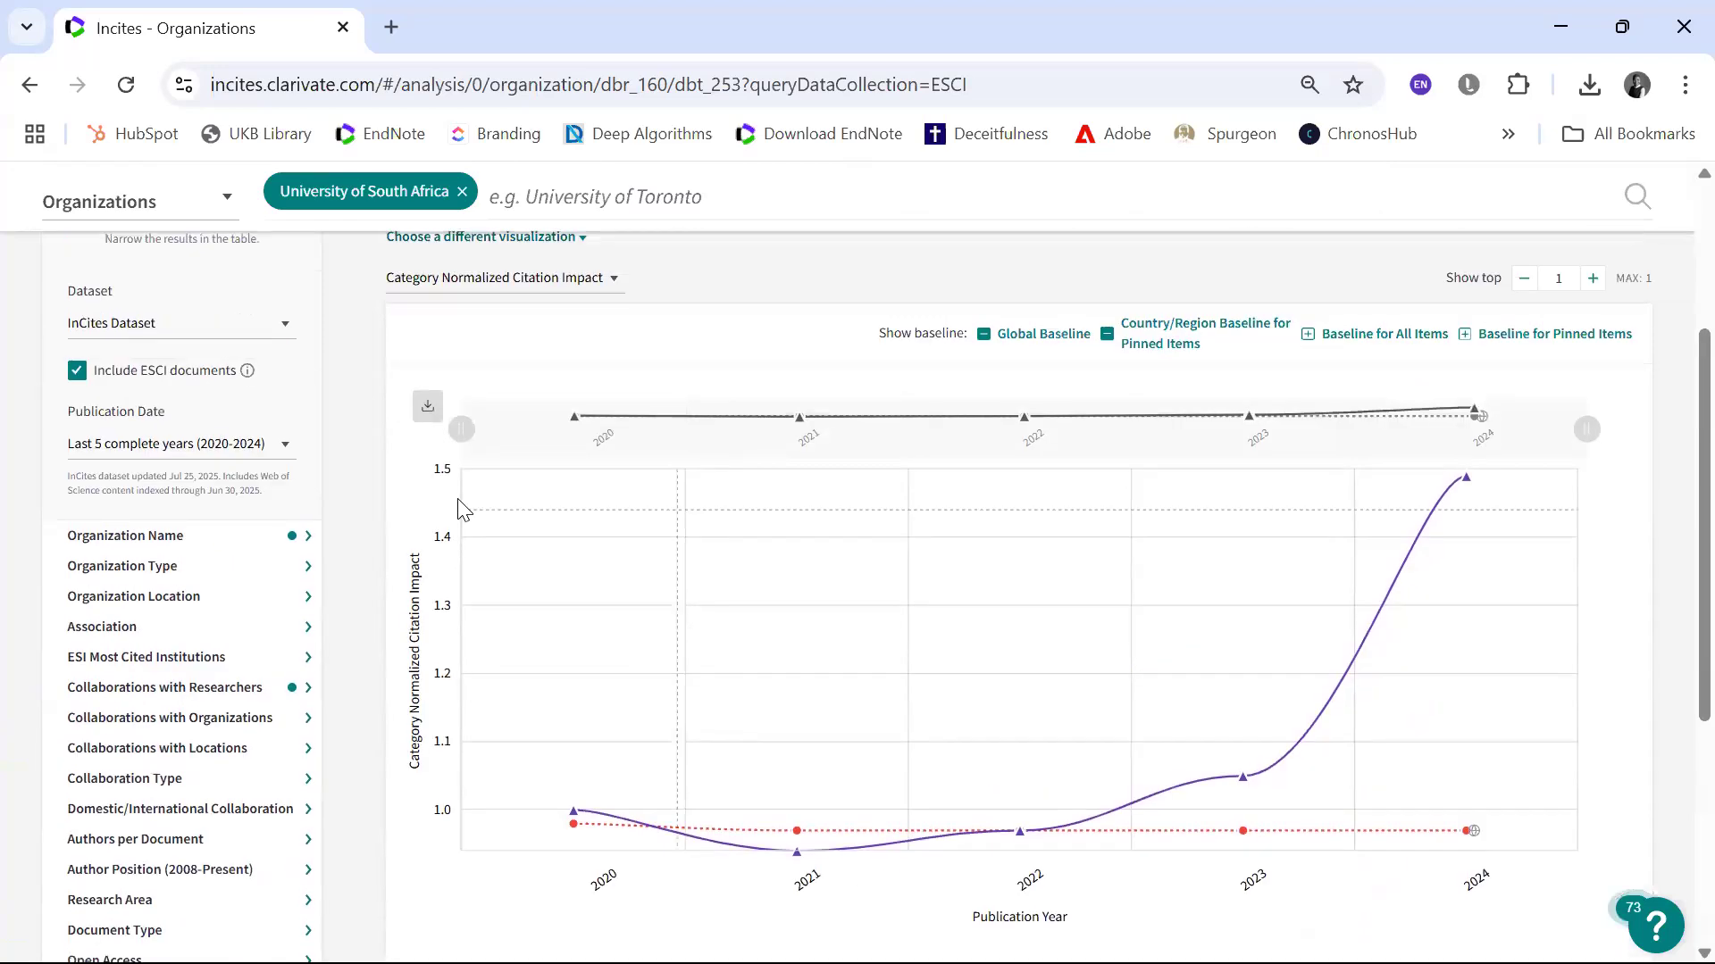
# Step: Check the chart's export options, review the chart down to its legend, and switch the results back to a table
pyautogui.click(427, 411)
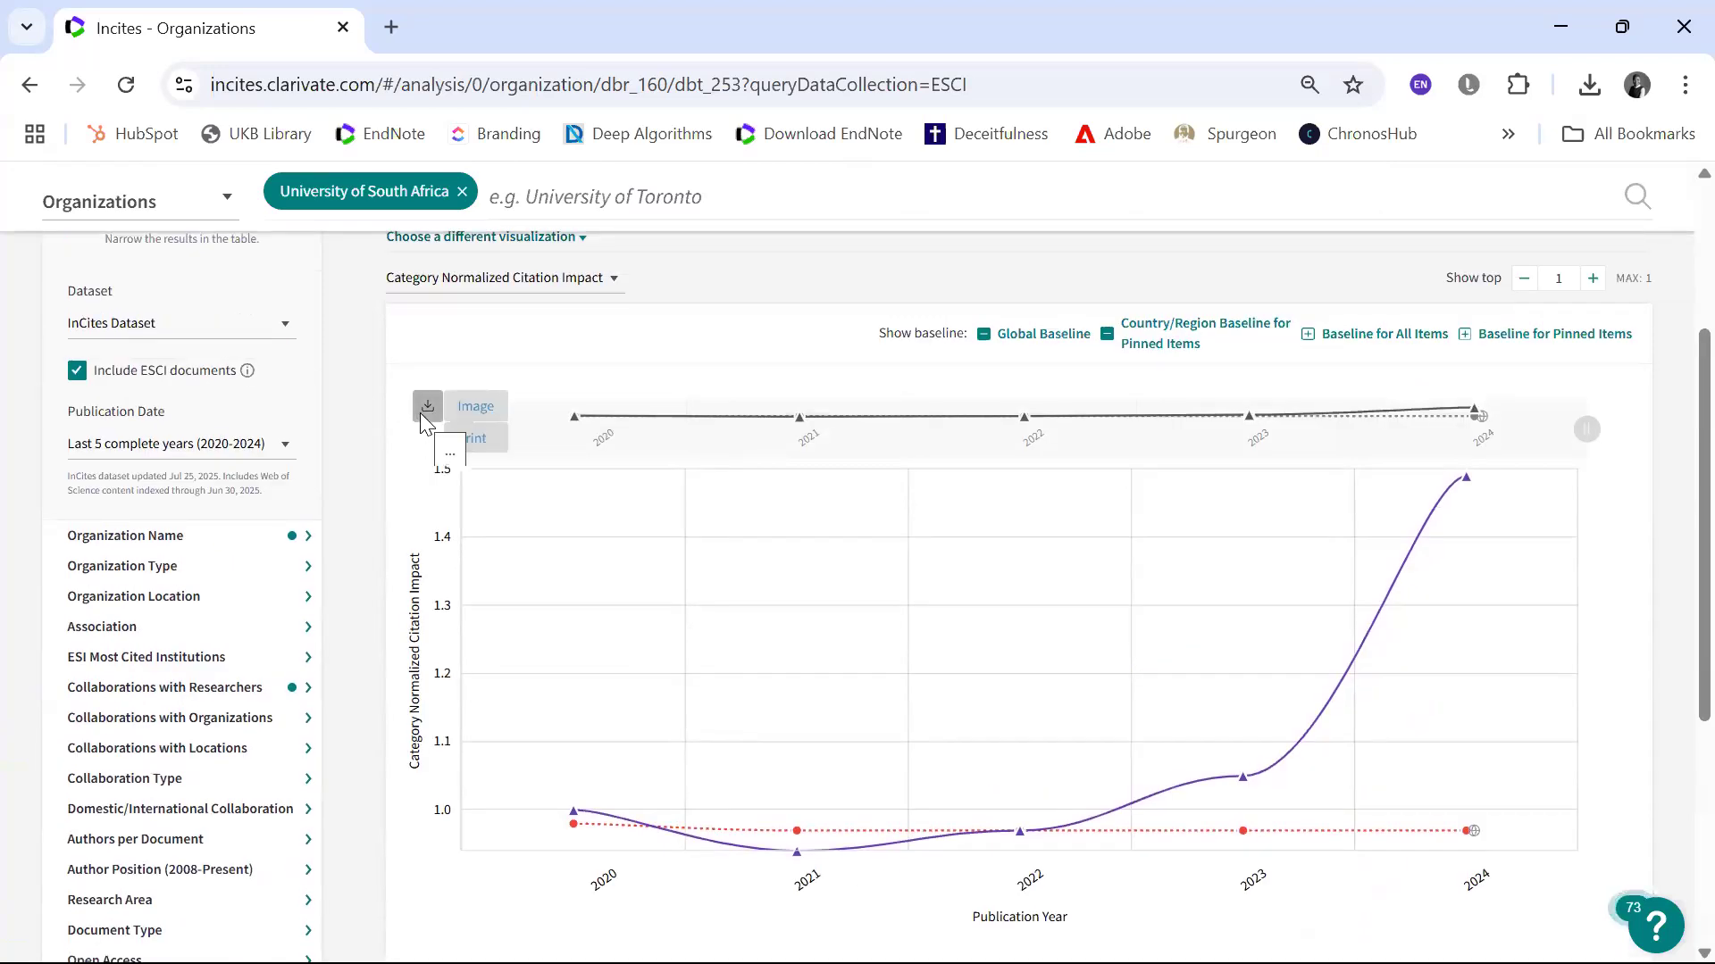
pyautogui.moveTo(473, 416)
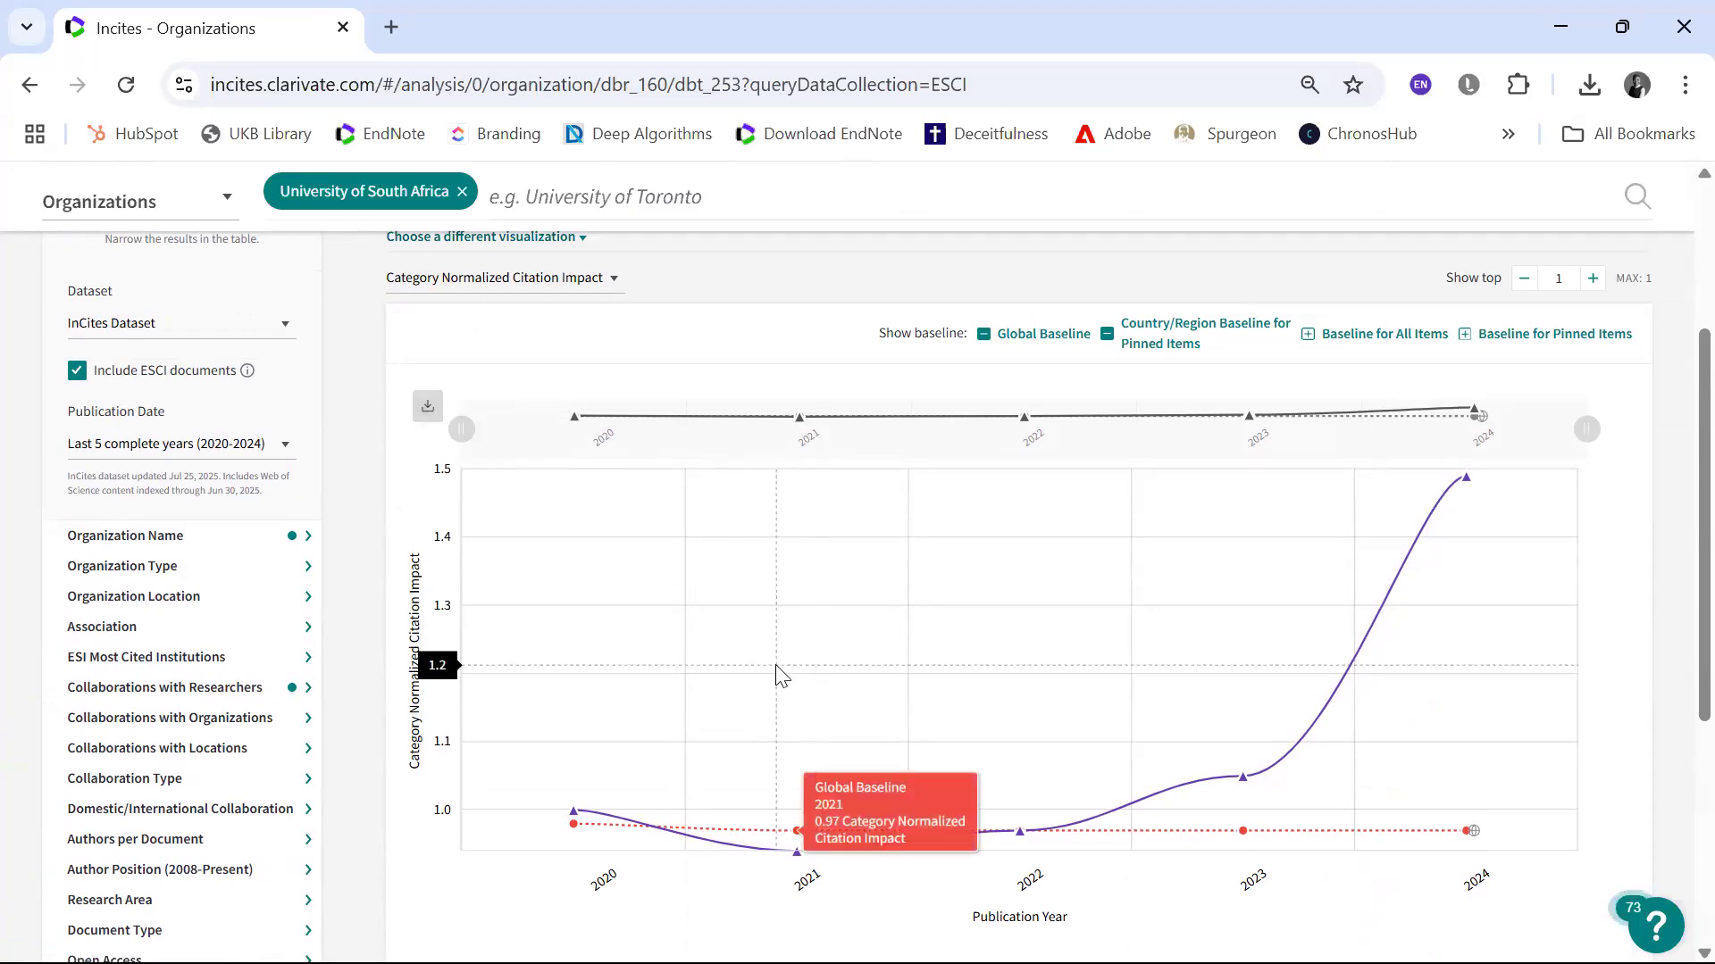
pyautogui.scroll(-4, 776, 676)
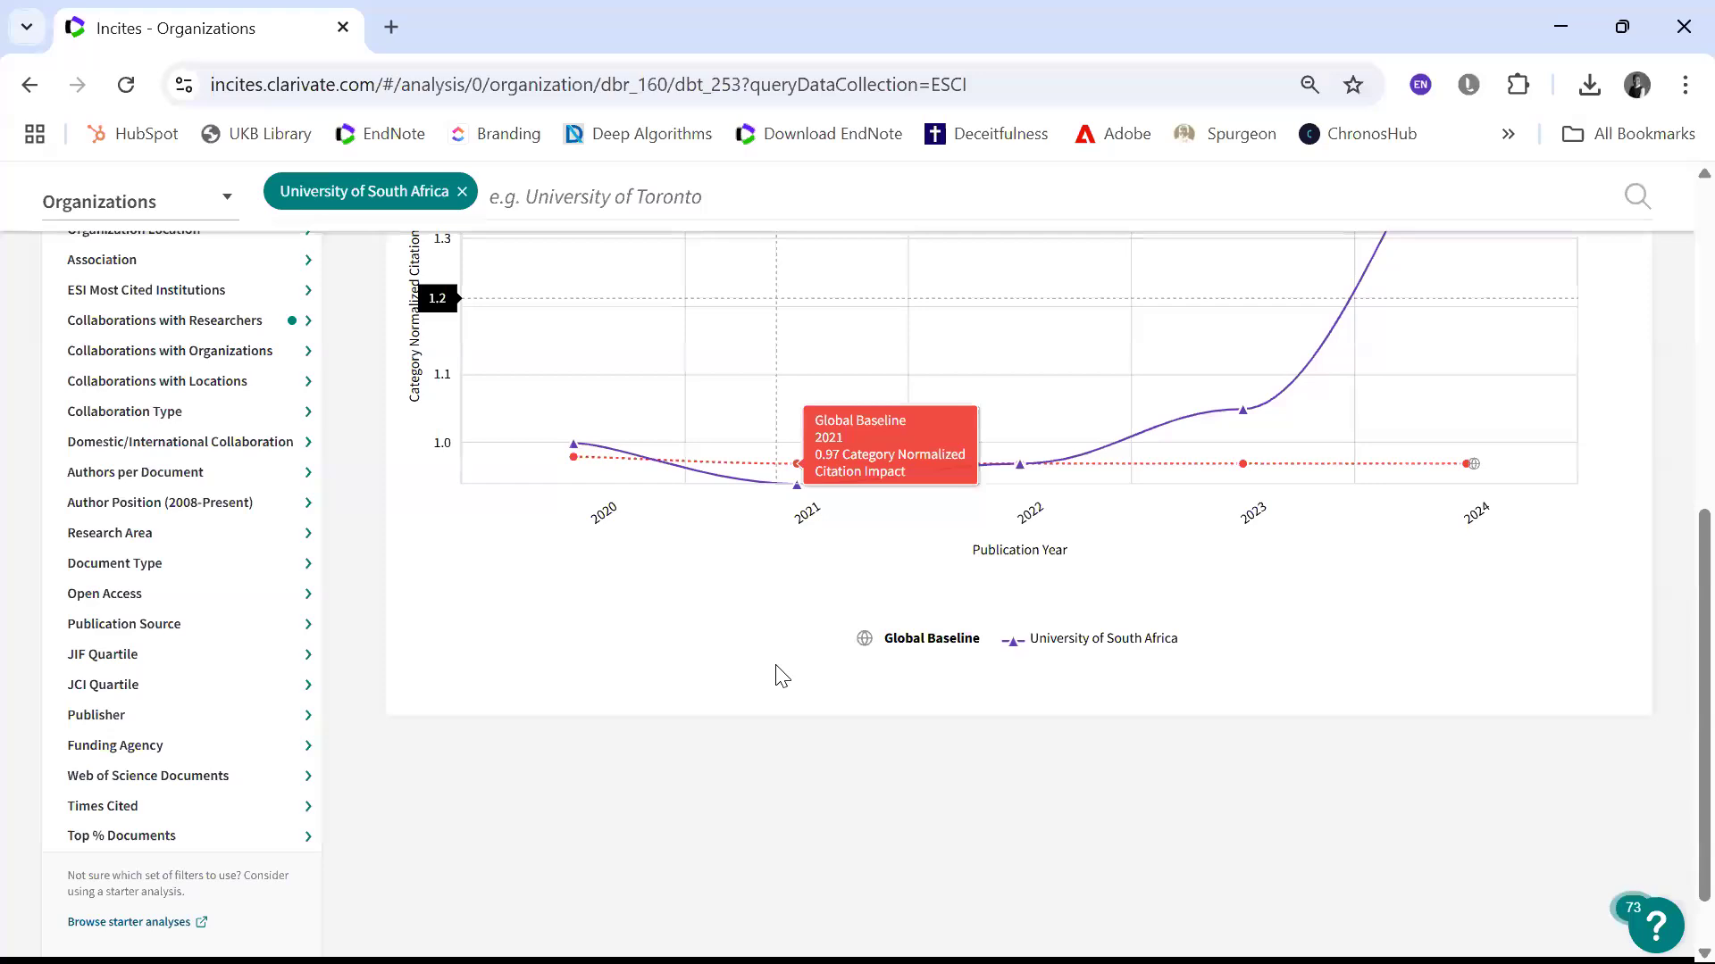
pyautogui.scroll(3, 776, 676)
pyautogui.scroll(2, 1110, 437)
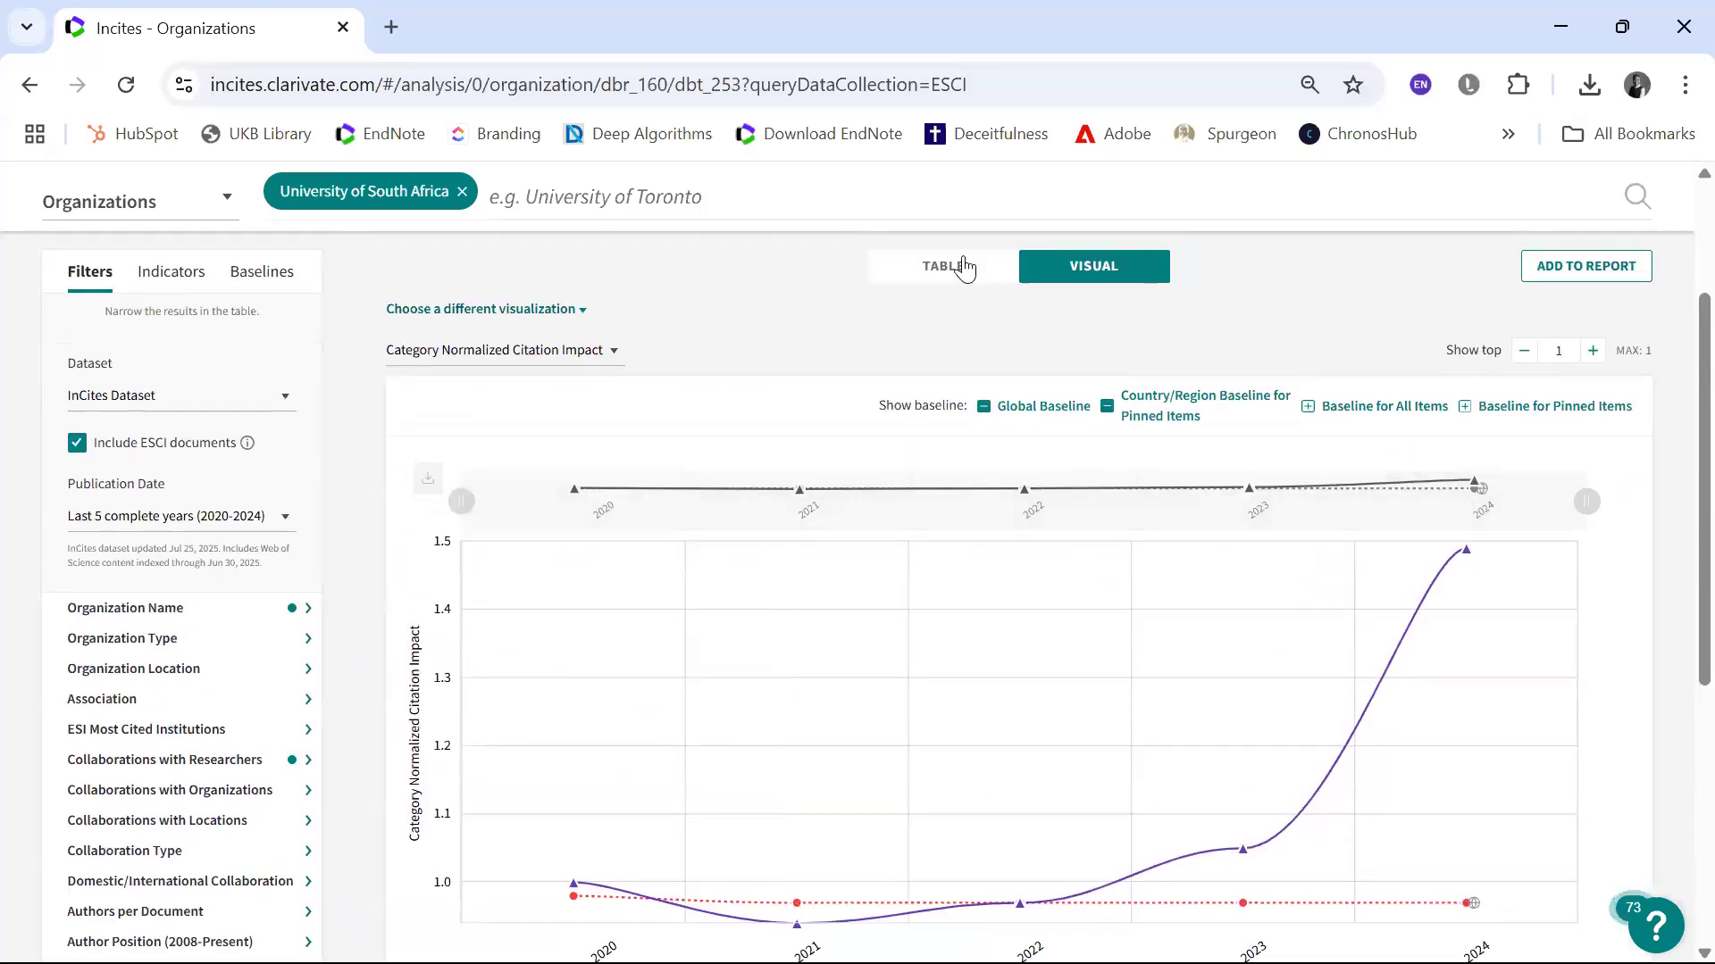
pyautogui.click(964, 267)
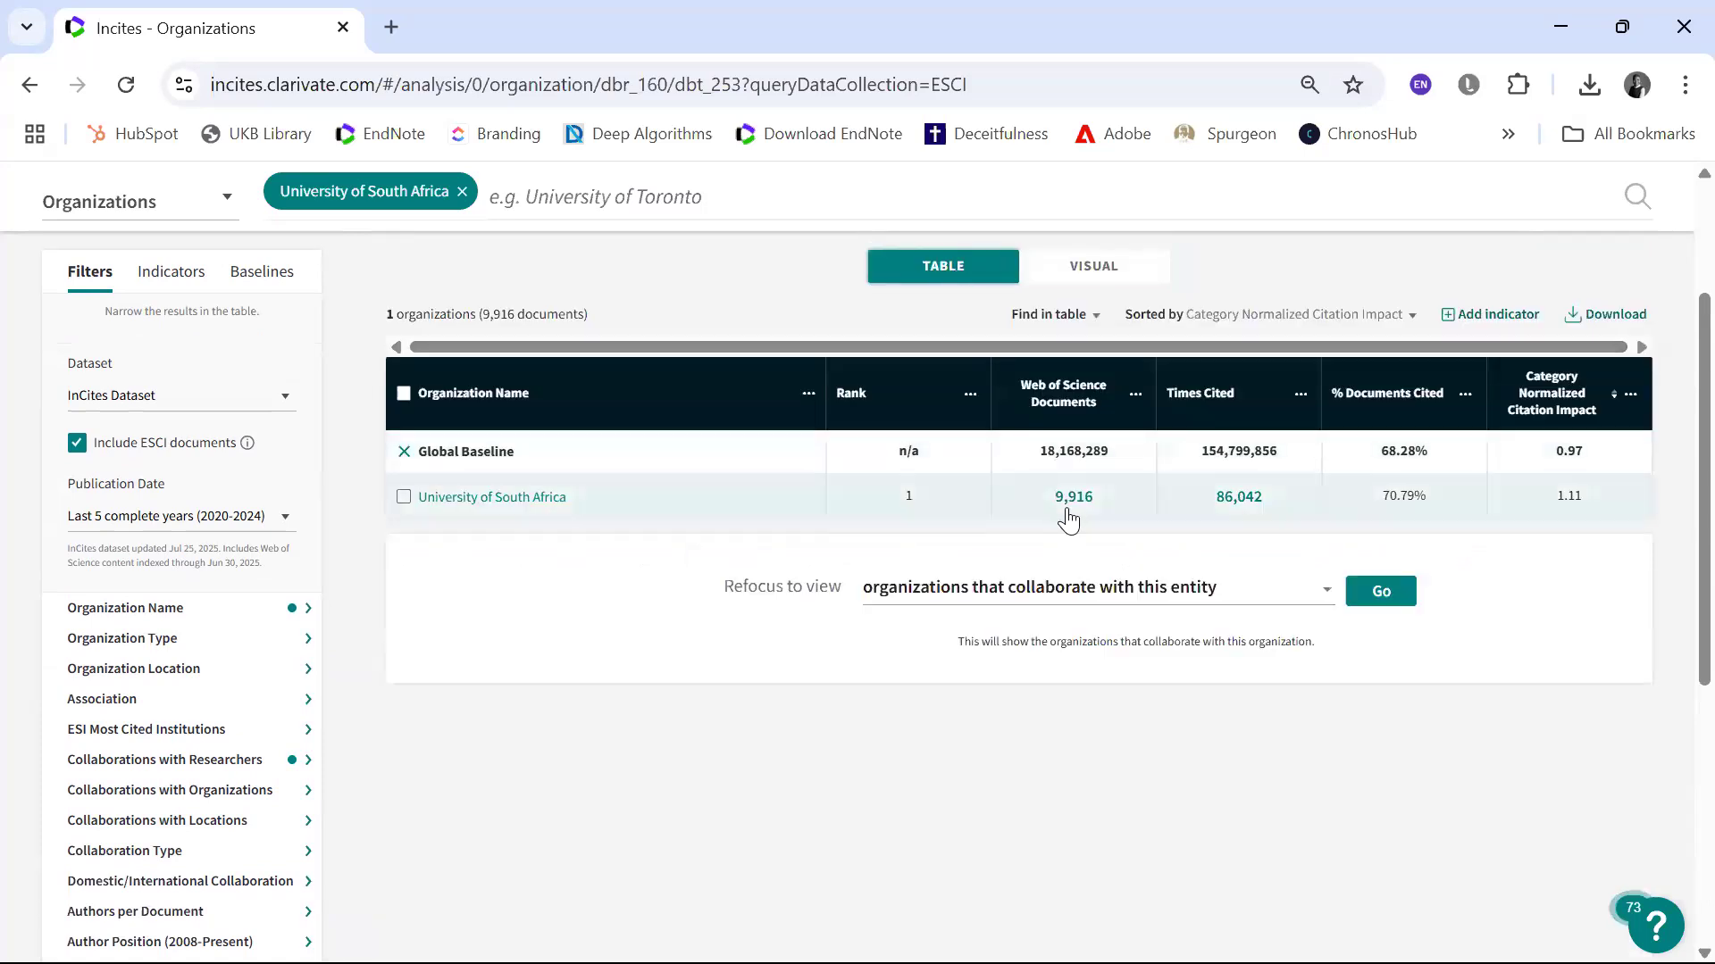
# Step: Refocus the University of South Africa results to view research areas this entity has published in
pyautogui.click(1327, 599)
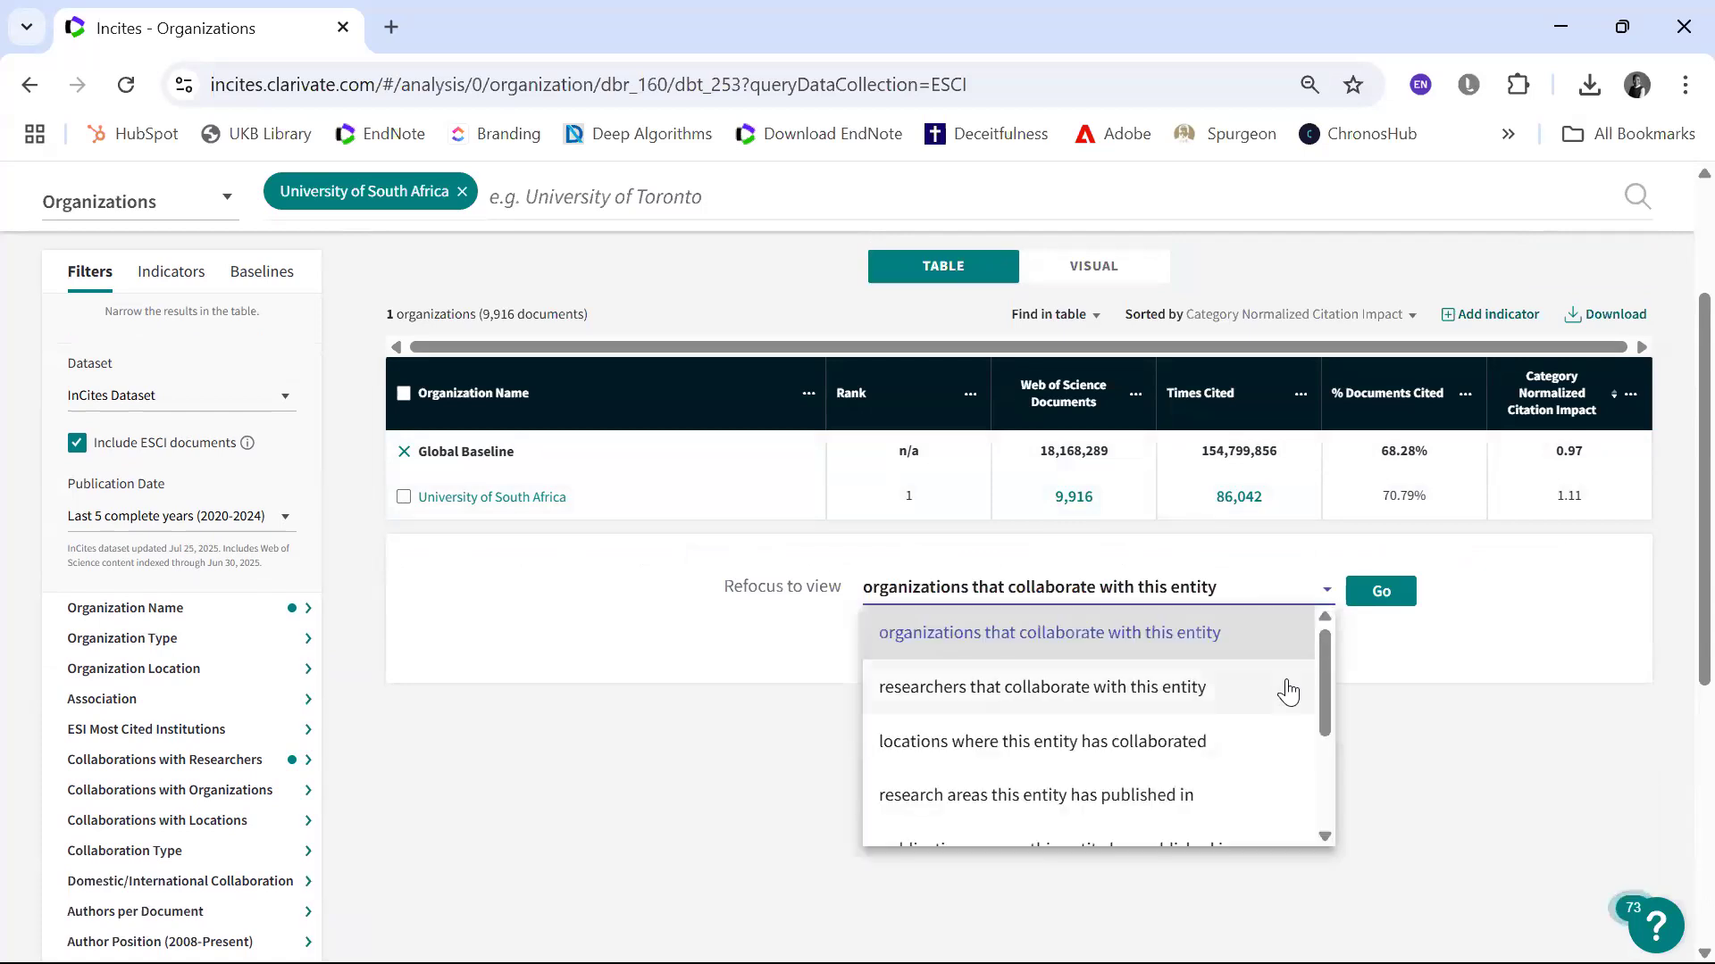
pyautogui.click(1256, 779)
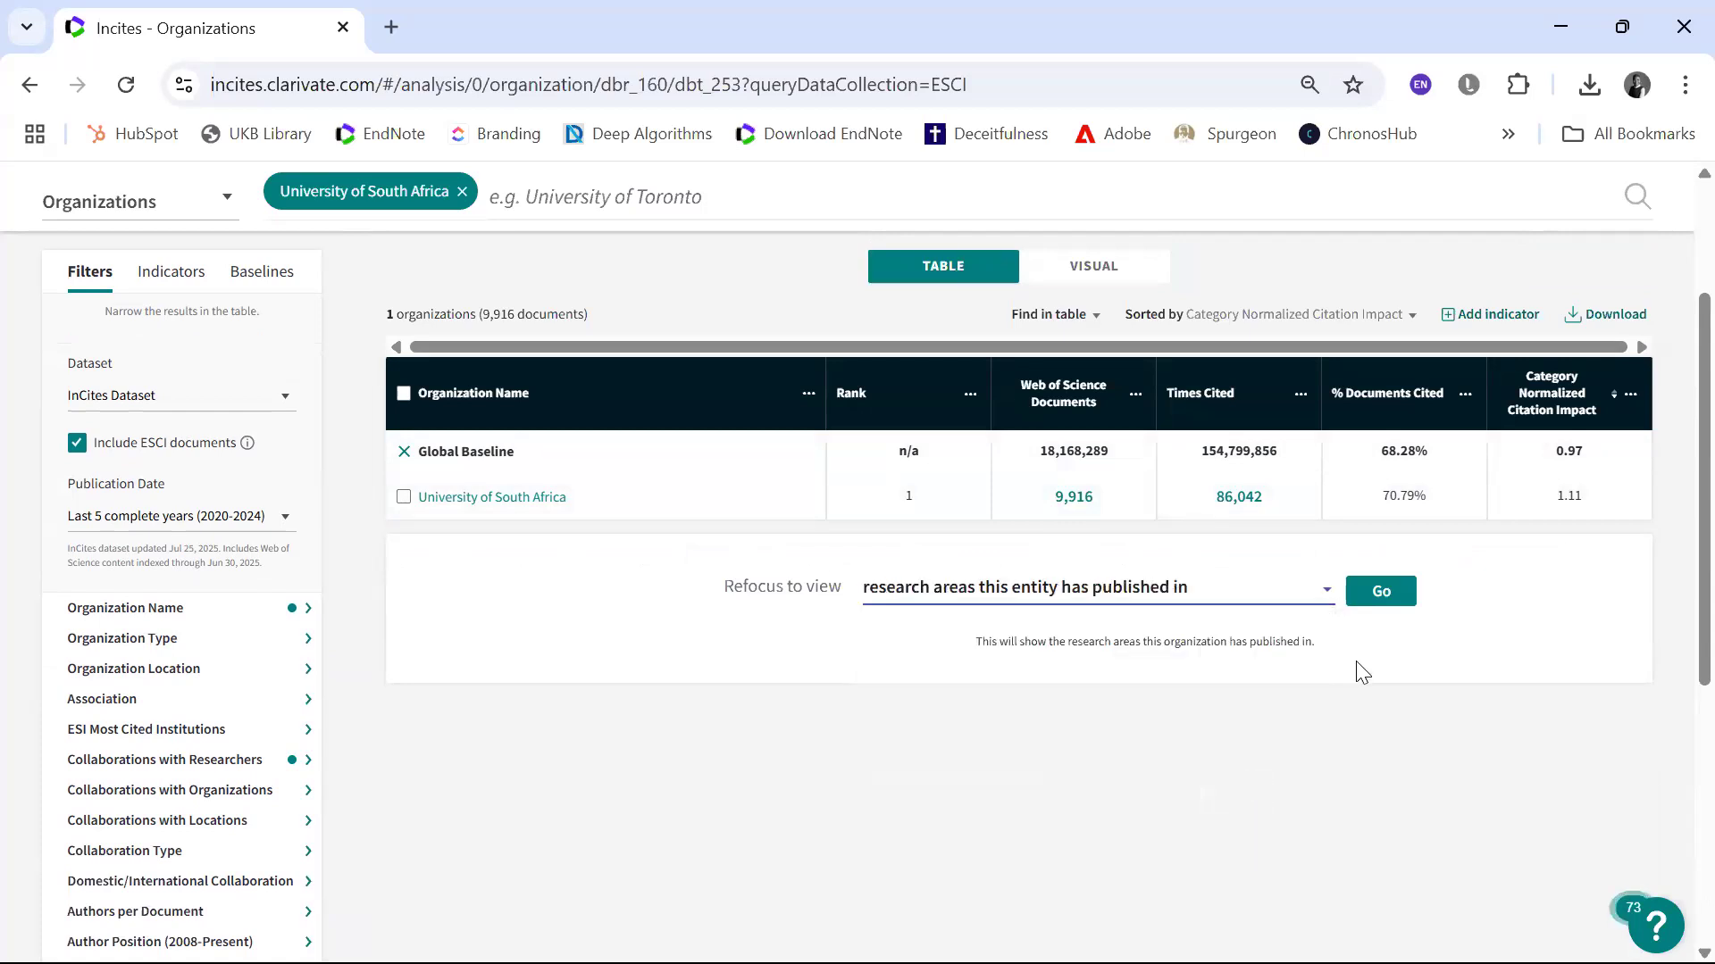
pyautogui.click(1381, 594)
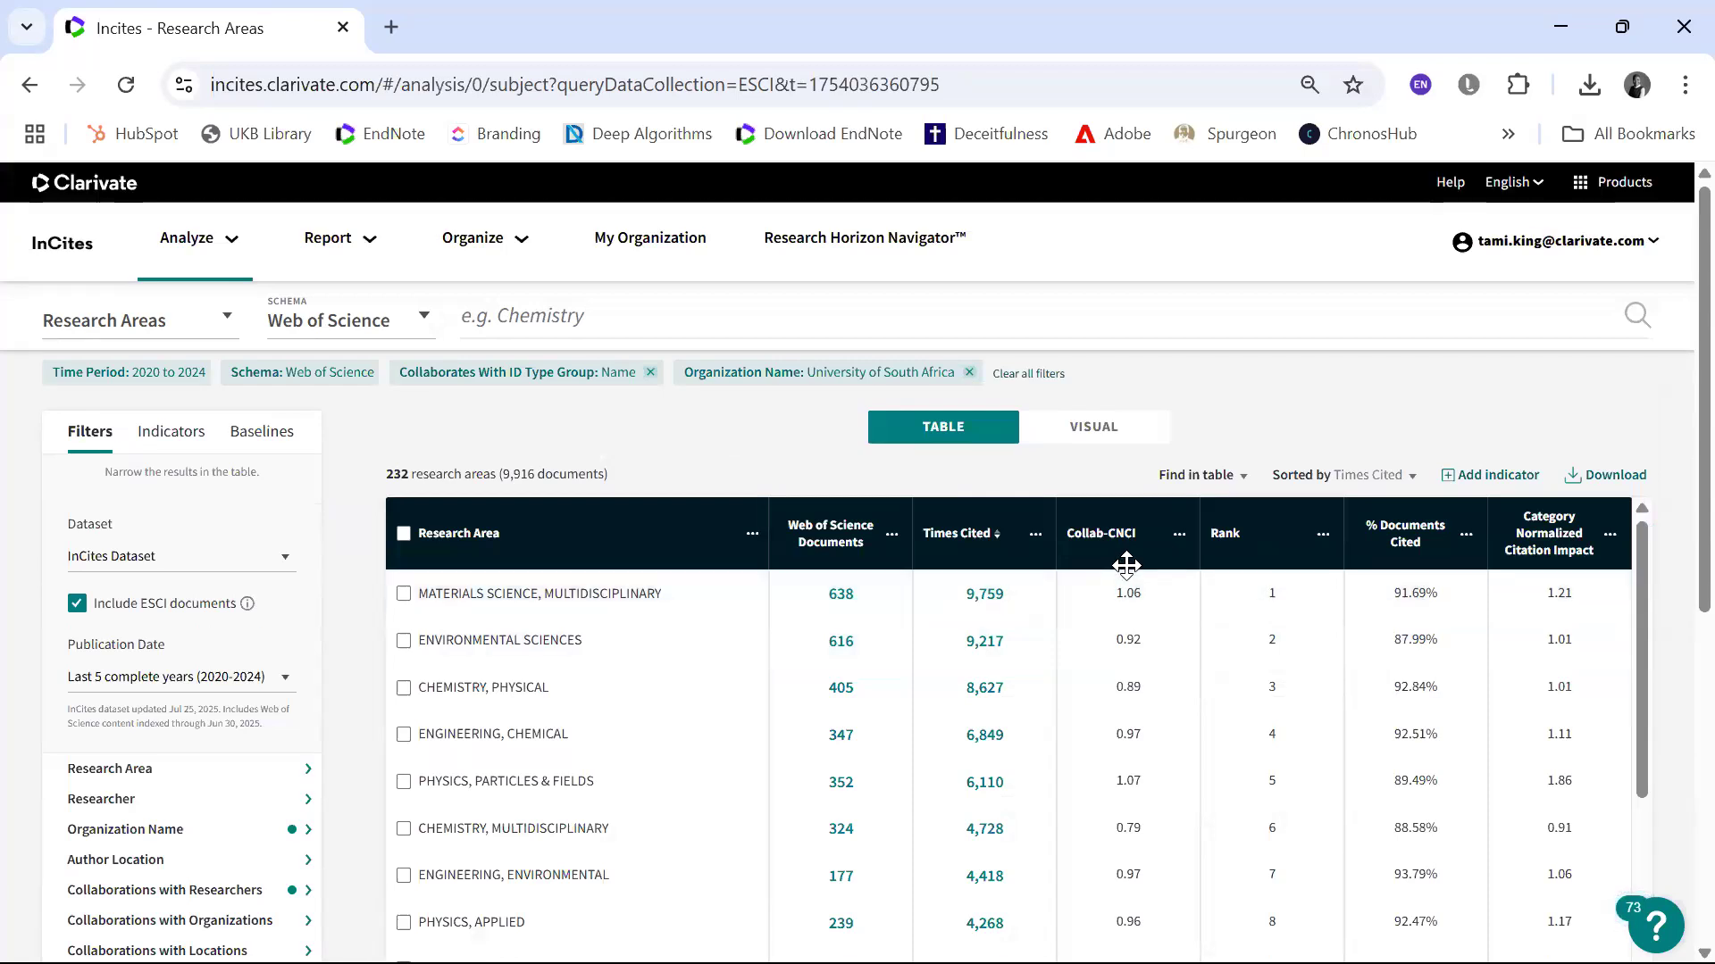
# Step: Show the research areas as a visualization and set its indicator to Category Normalized Citation Impact
pyautogui.click(1108, 441)
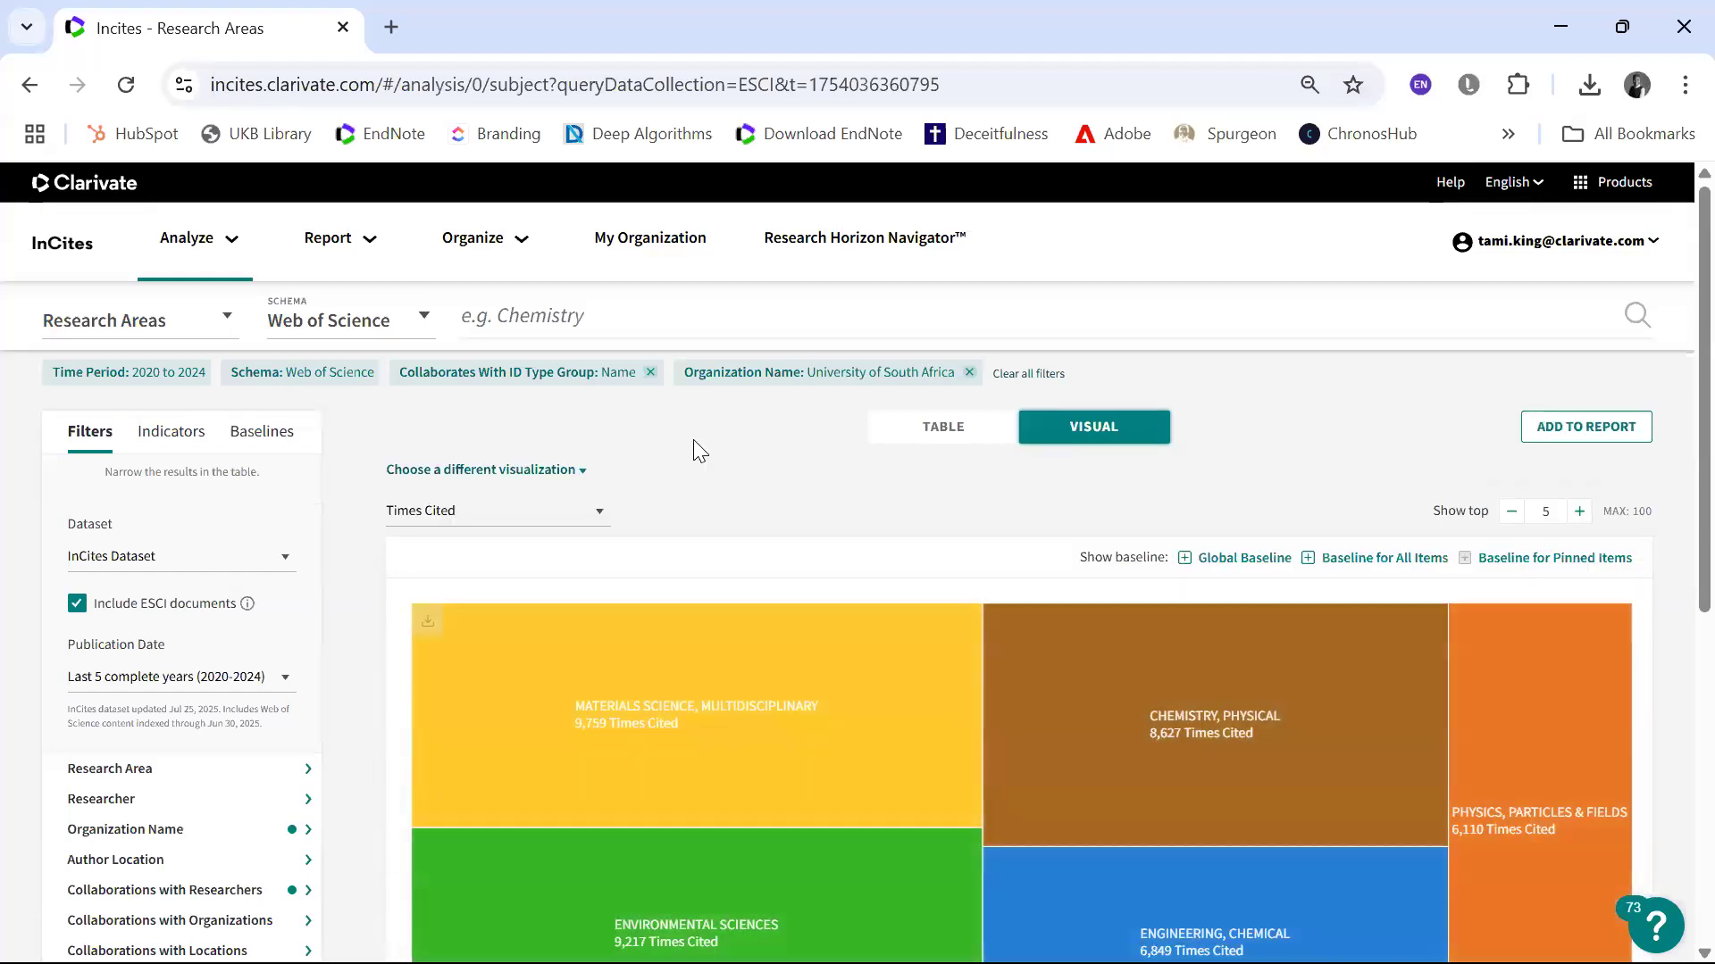
pyautogui.click(607, 515)
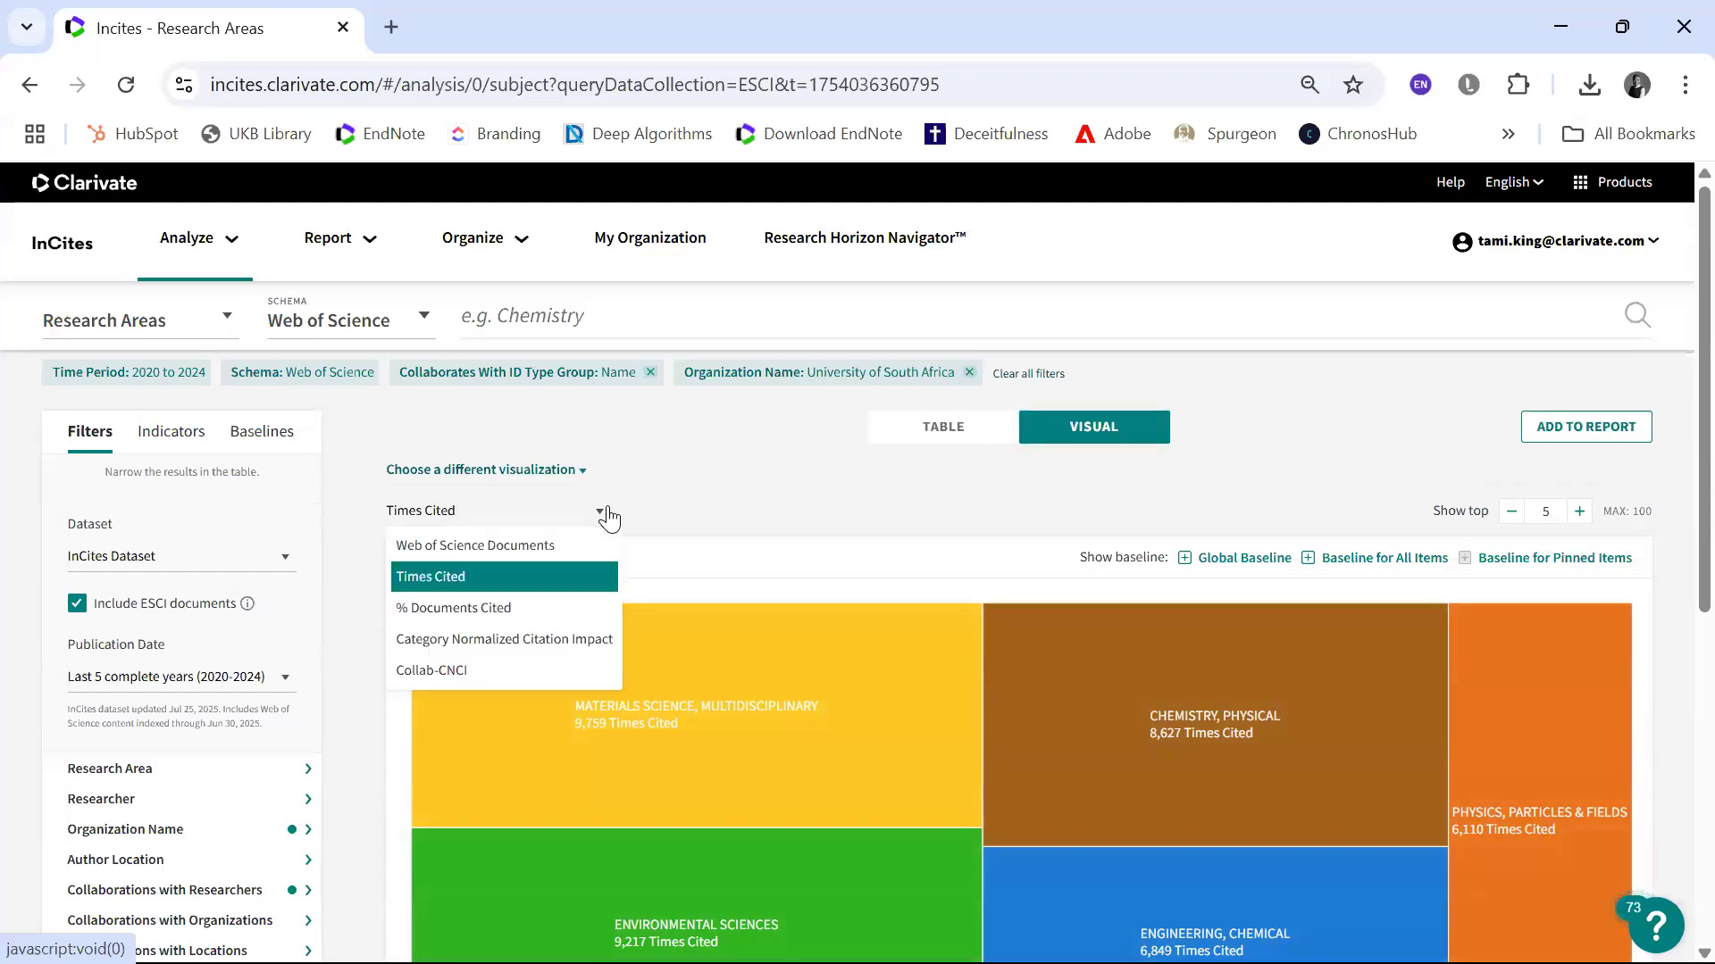
pyautogui.click(552, 661)
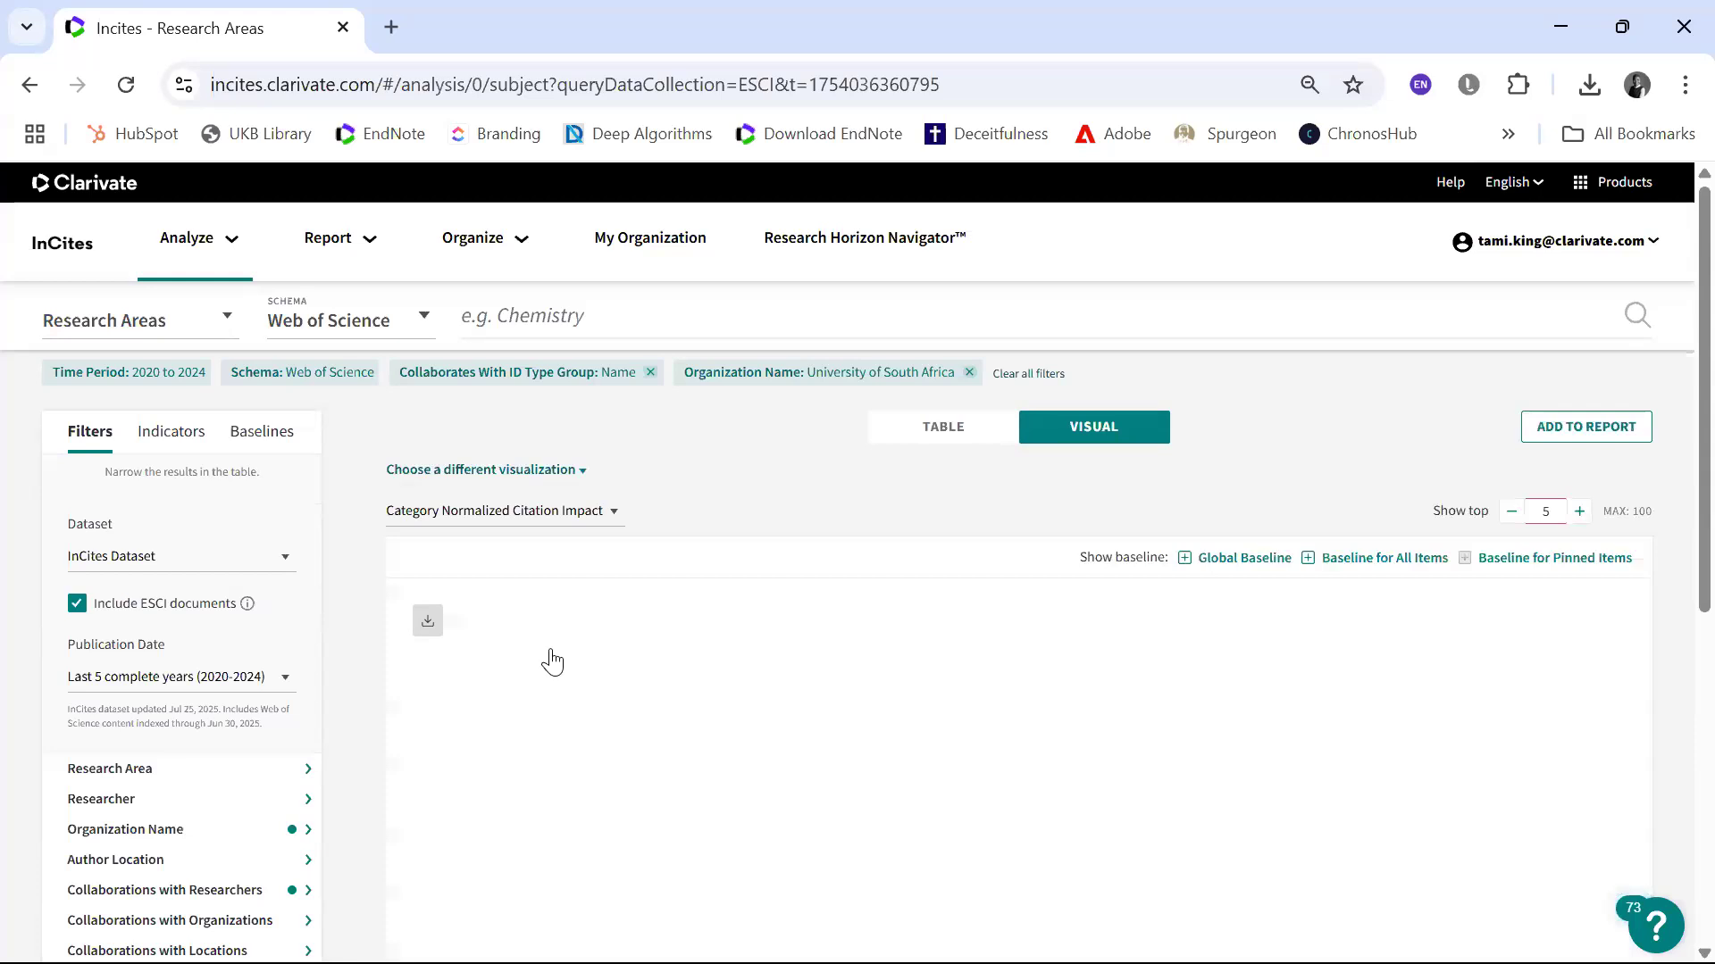
pyautogui.scroll(-3, 552, 662)
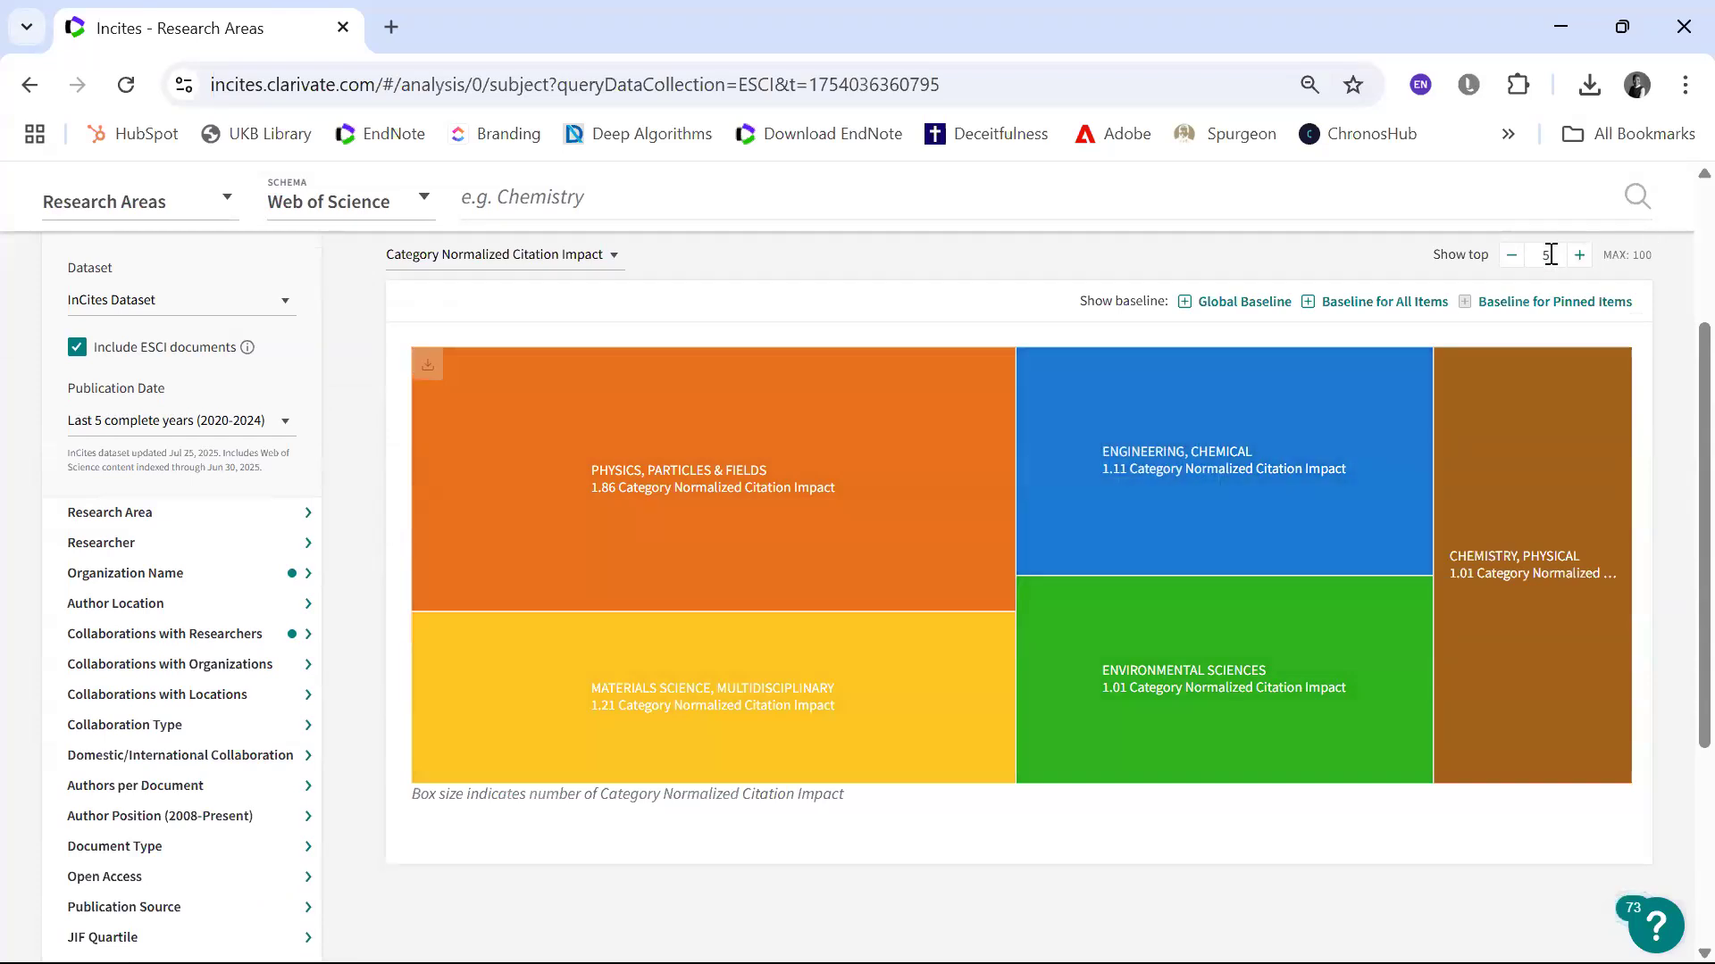
pyautogui.scroll(3, 857, 525)
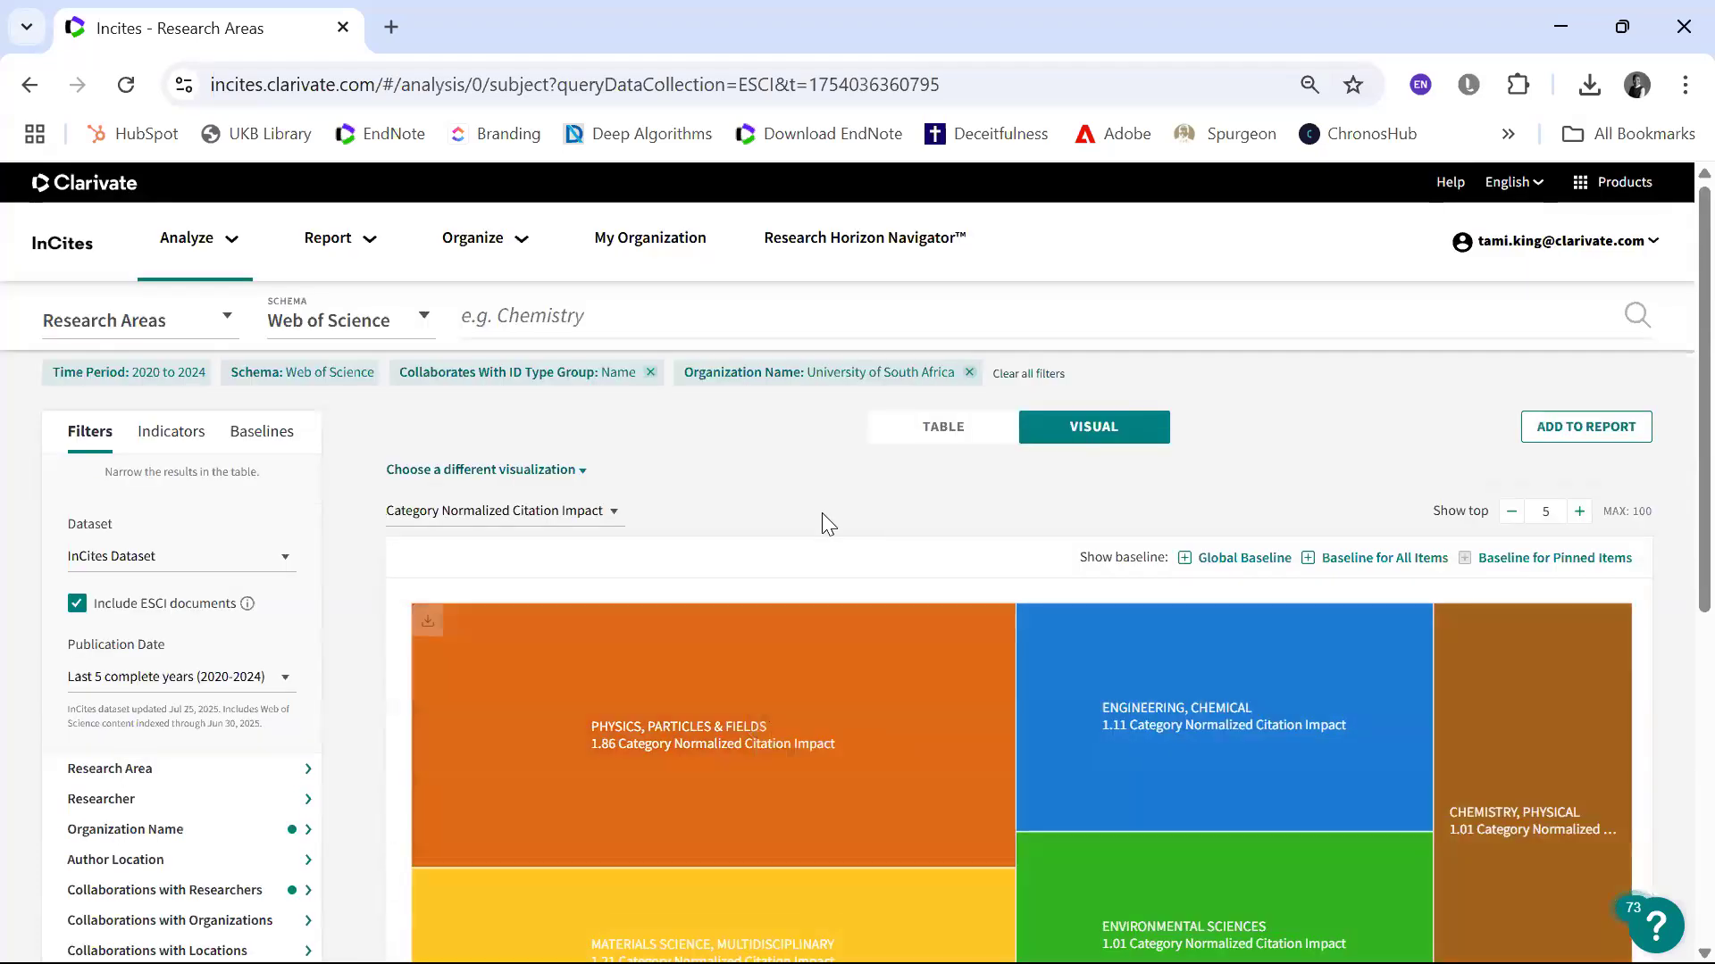
# Step: Change the research areas visualization to a Bar Graph and review its bars and legend
pyautogui.click(576, 472)
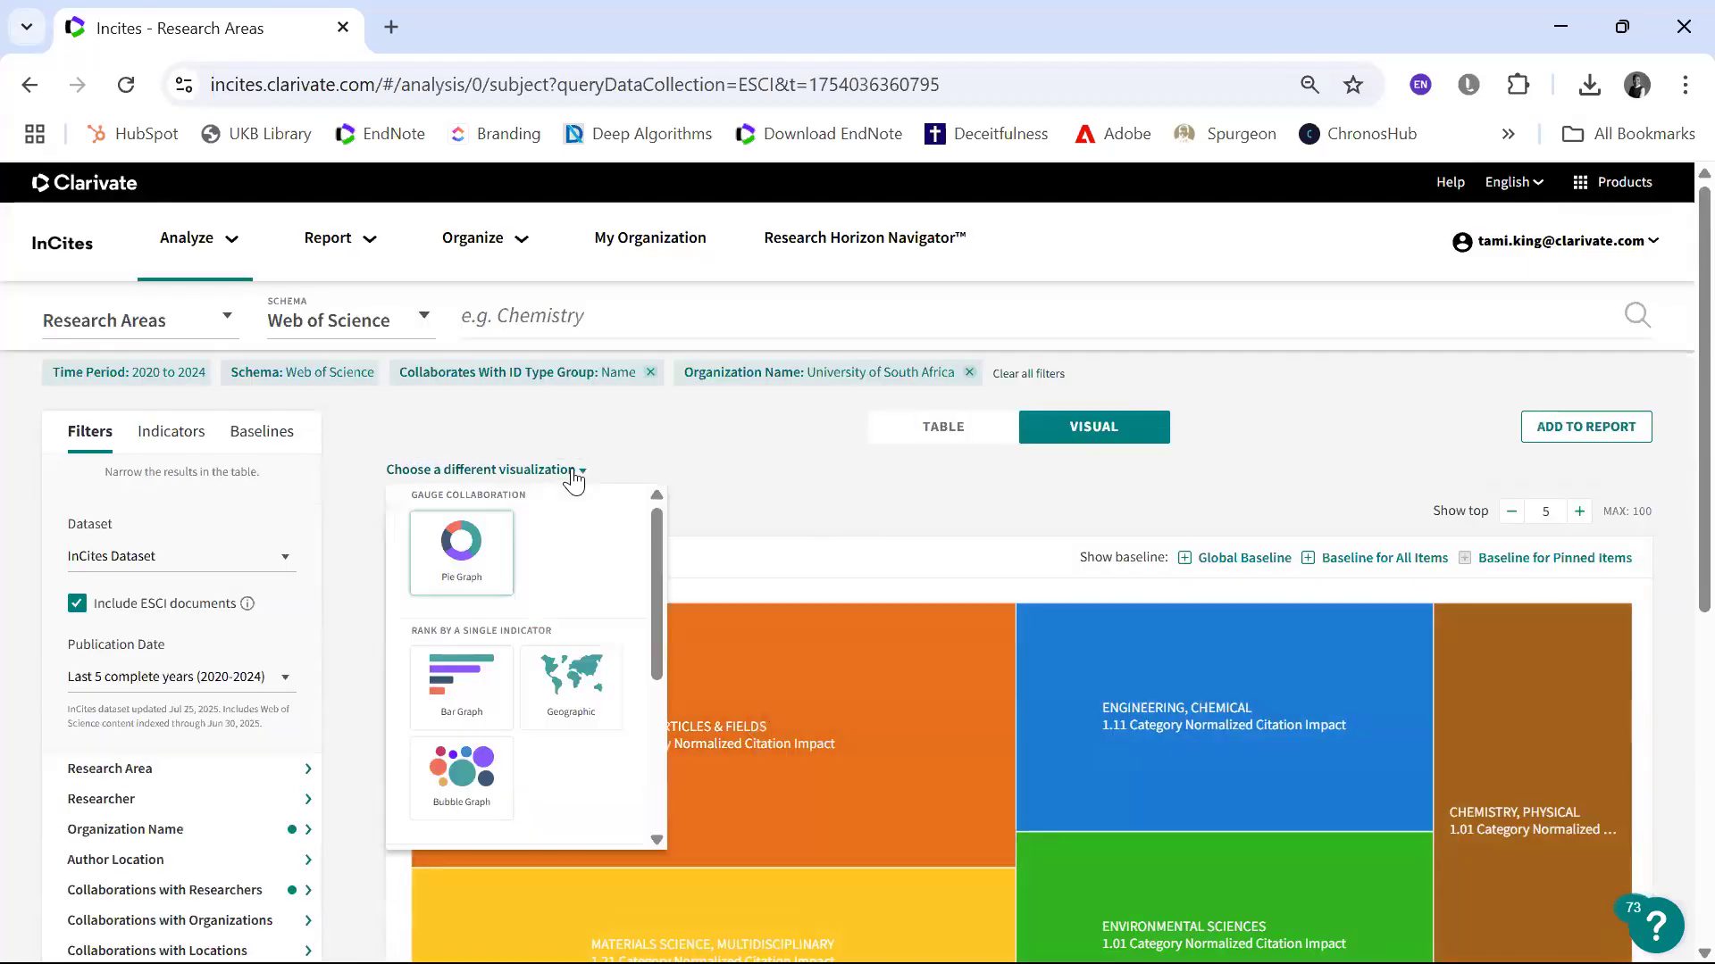
pyautogui.click(480, 693)
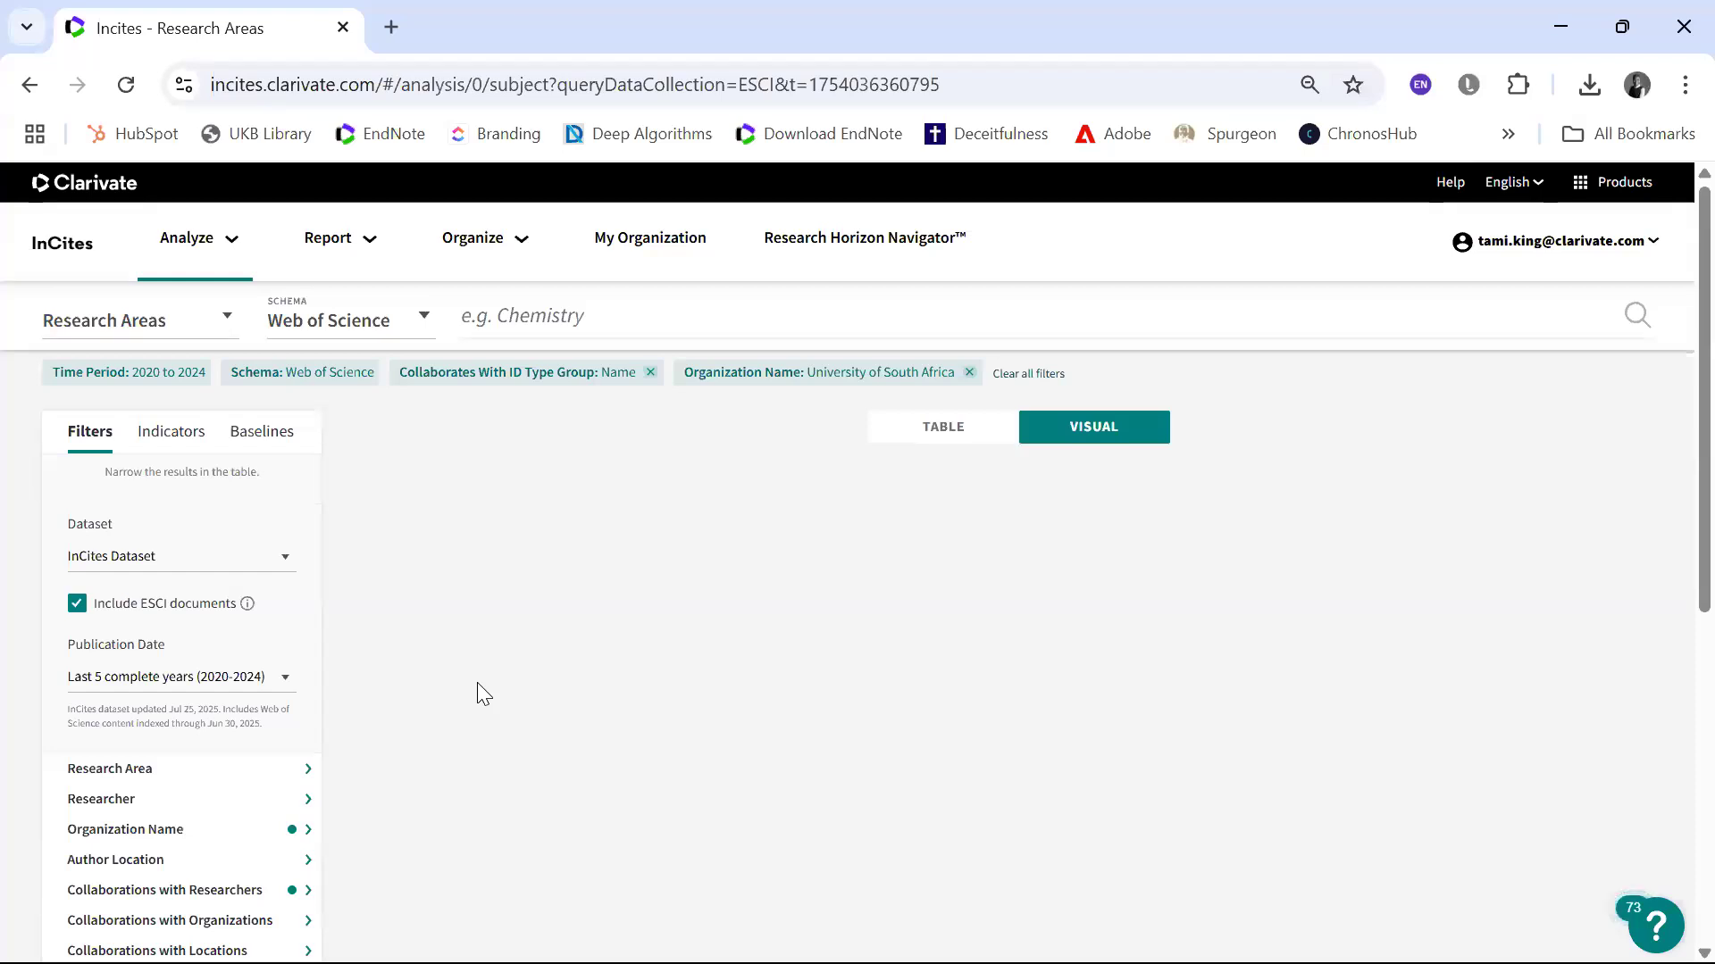
pyautogui.scroll(-5, 477, 682)
pyautogui.scroll(3, 477, 682)
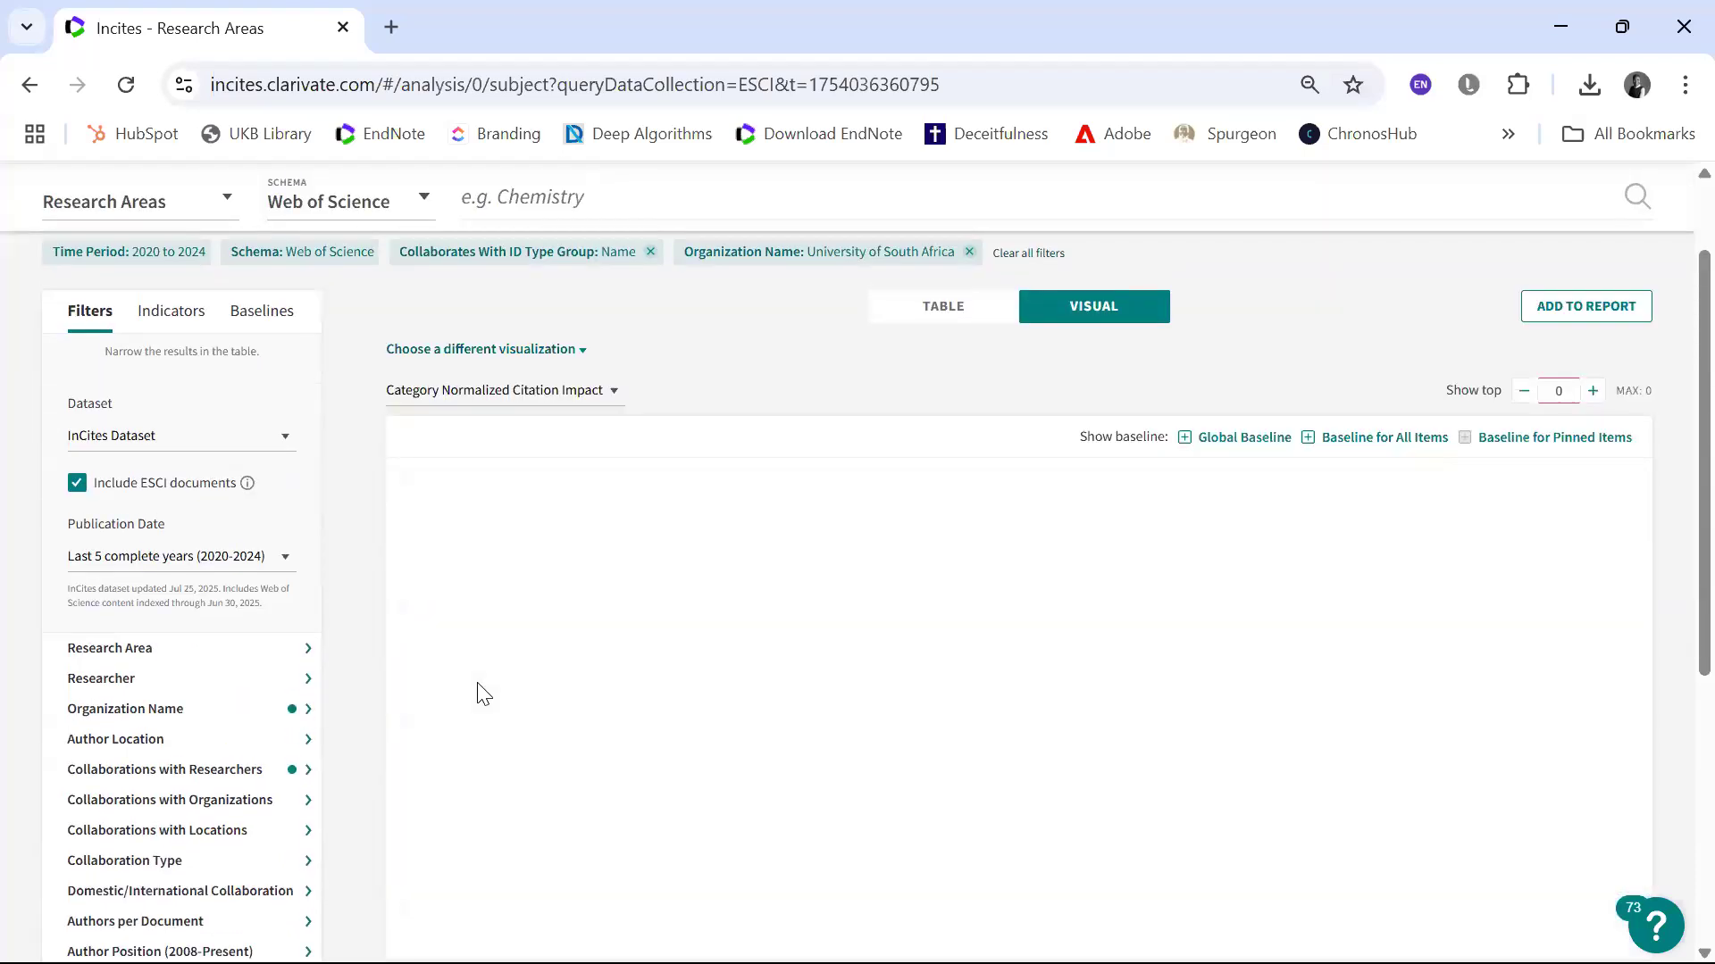
pyautogui.scroll(-3, 607, 668)
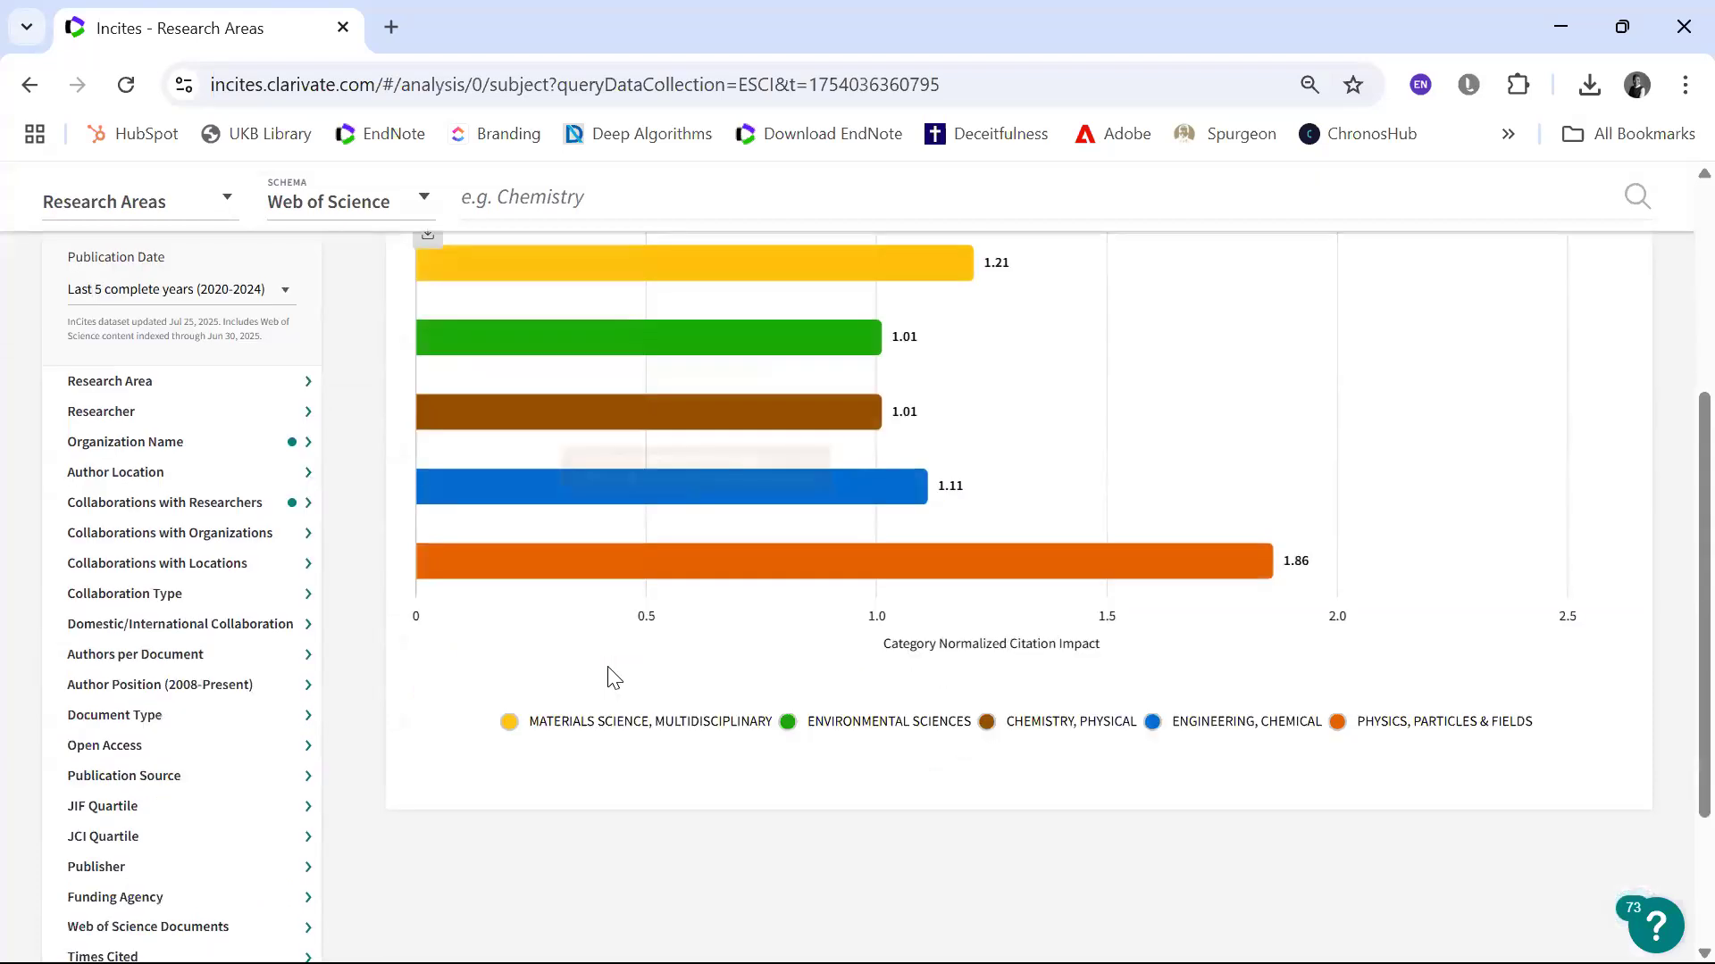
pyautogui.scroll(2, 613, 679)
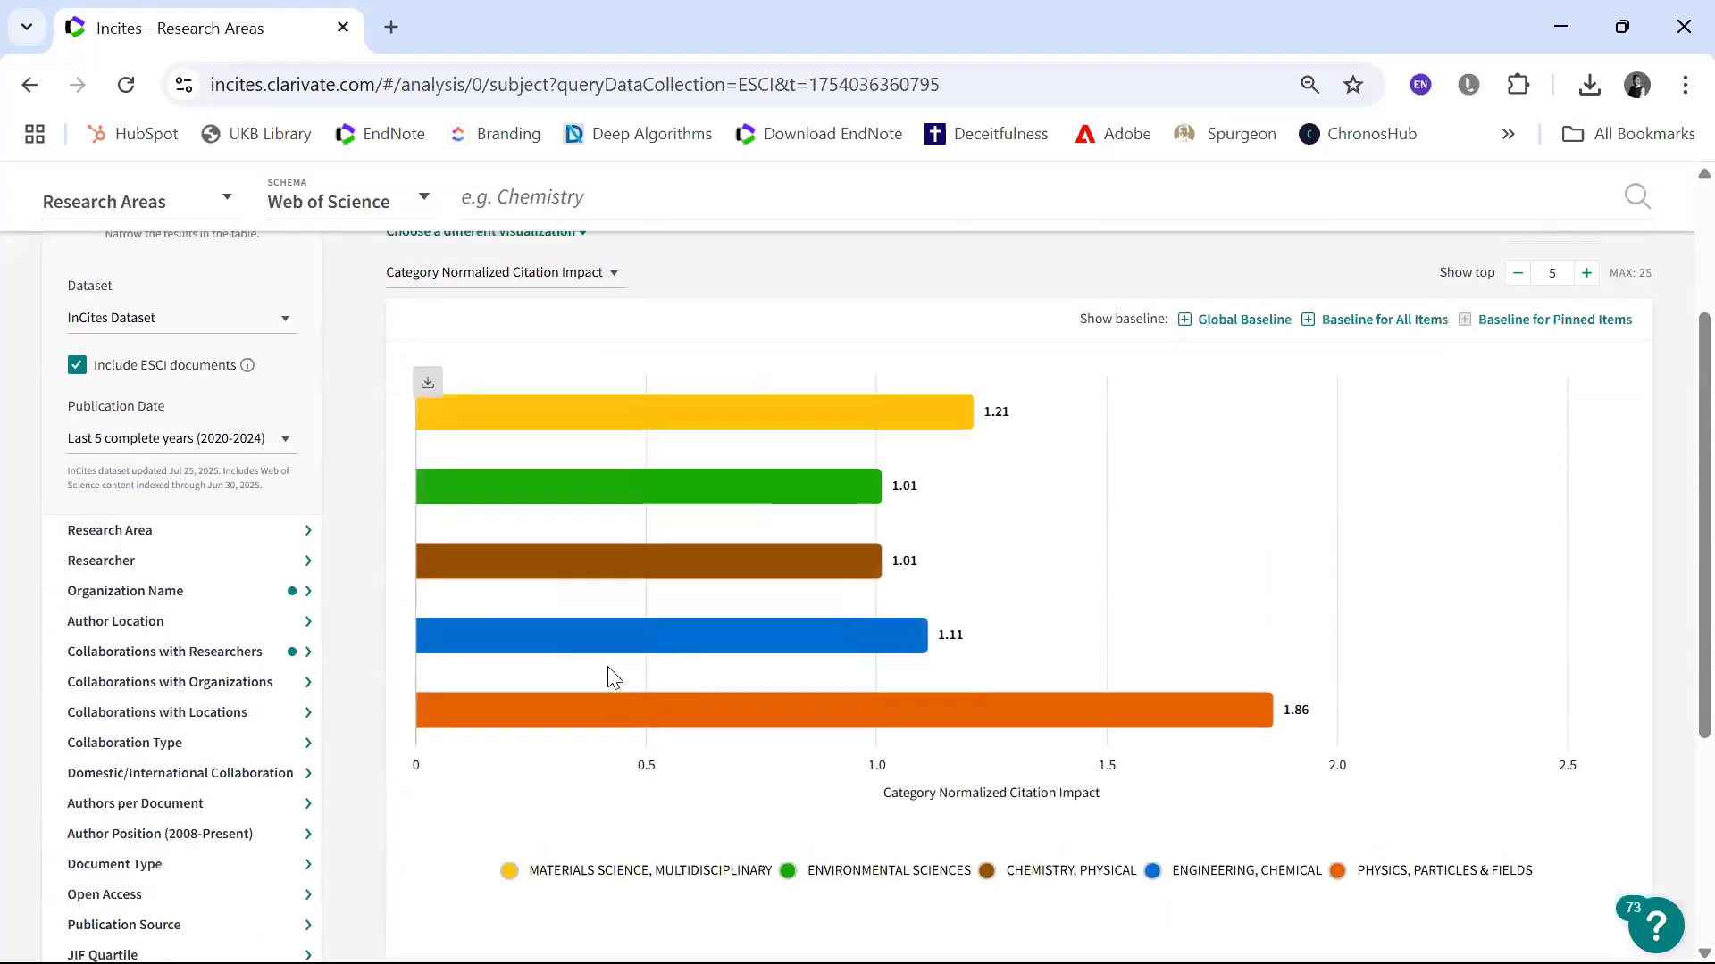
# Step: Set the bar graph to show the top 19 research areas and look over the expanded chart and legend
pyautogui.click(1563, 280)
pyautogui.press('BackSpace')
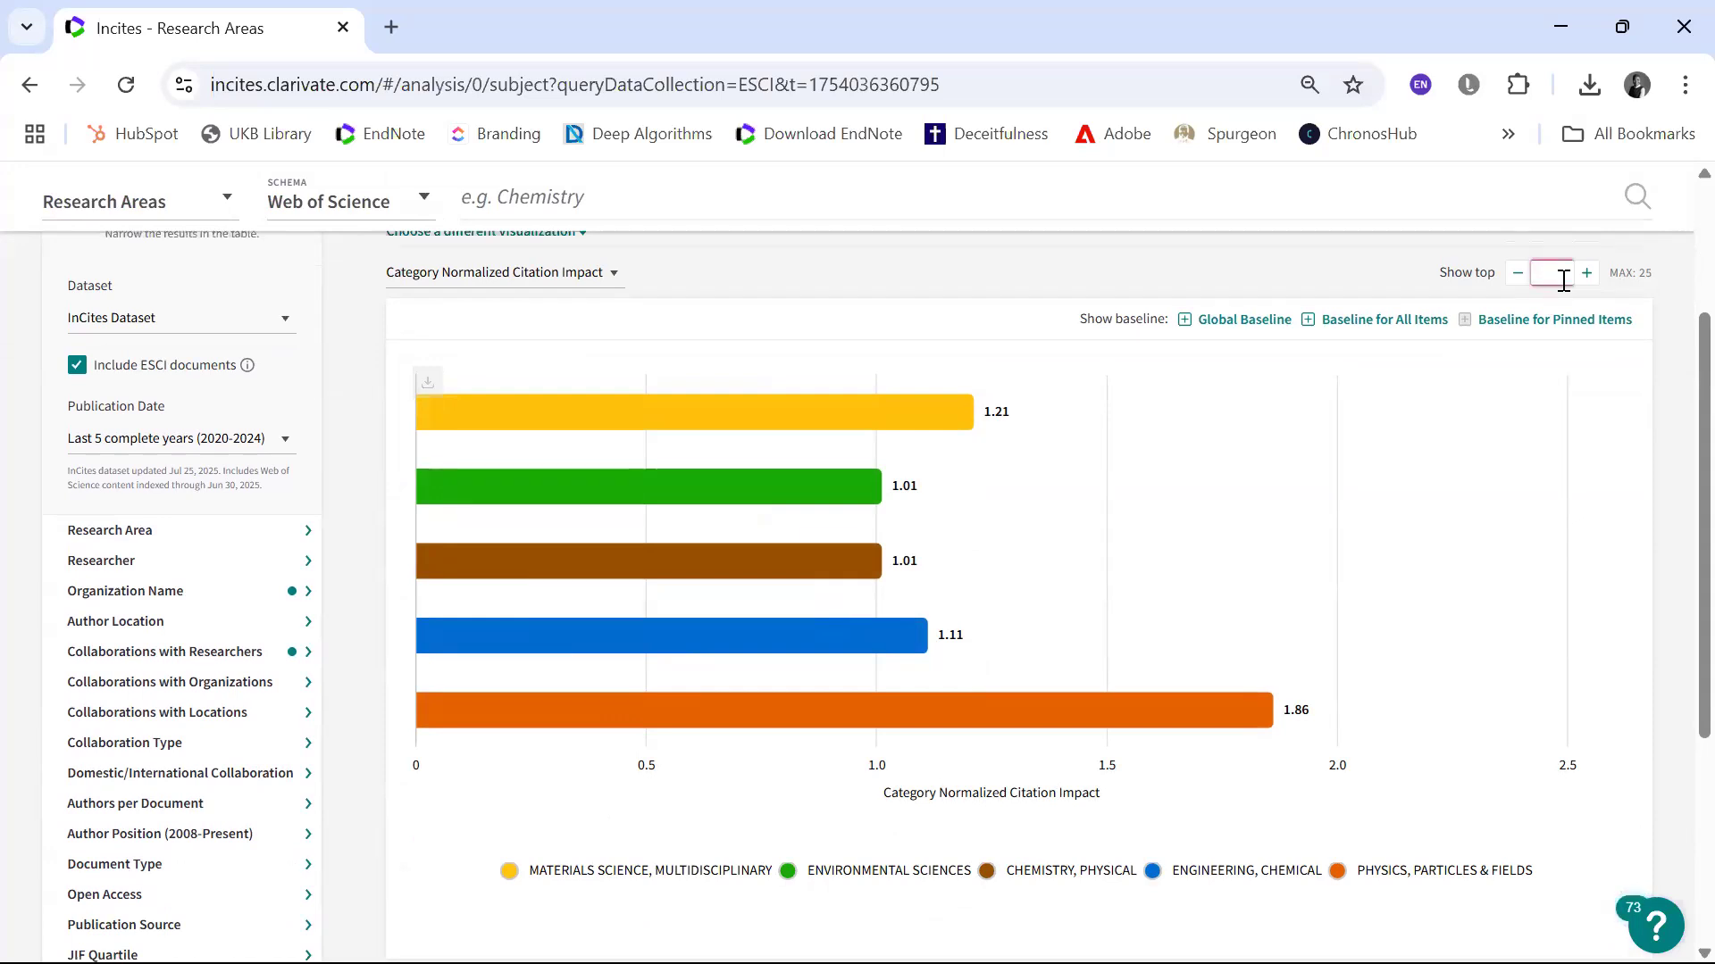
pyautogui.write('10')
pyautogui.press('Return')
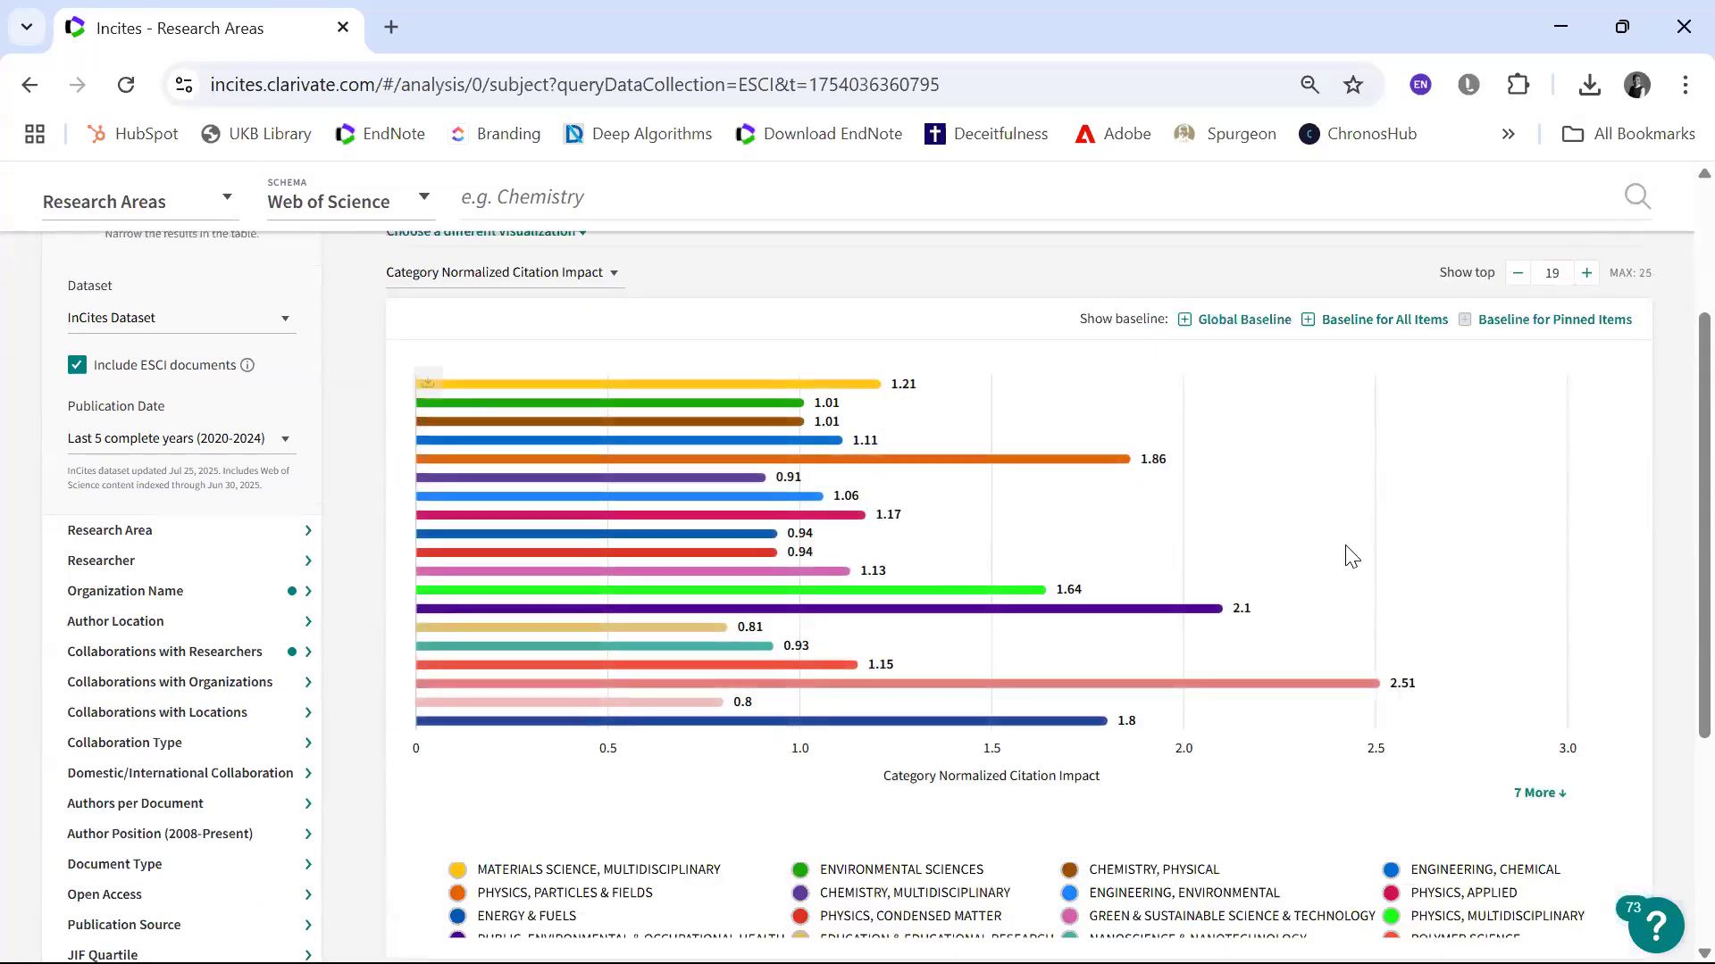
pyautogui.scroll(-5, 1351, 555)
pyautogui.scroll(4, 1351, 555)
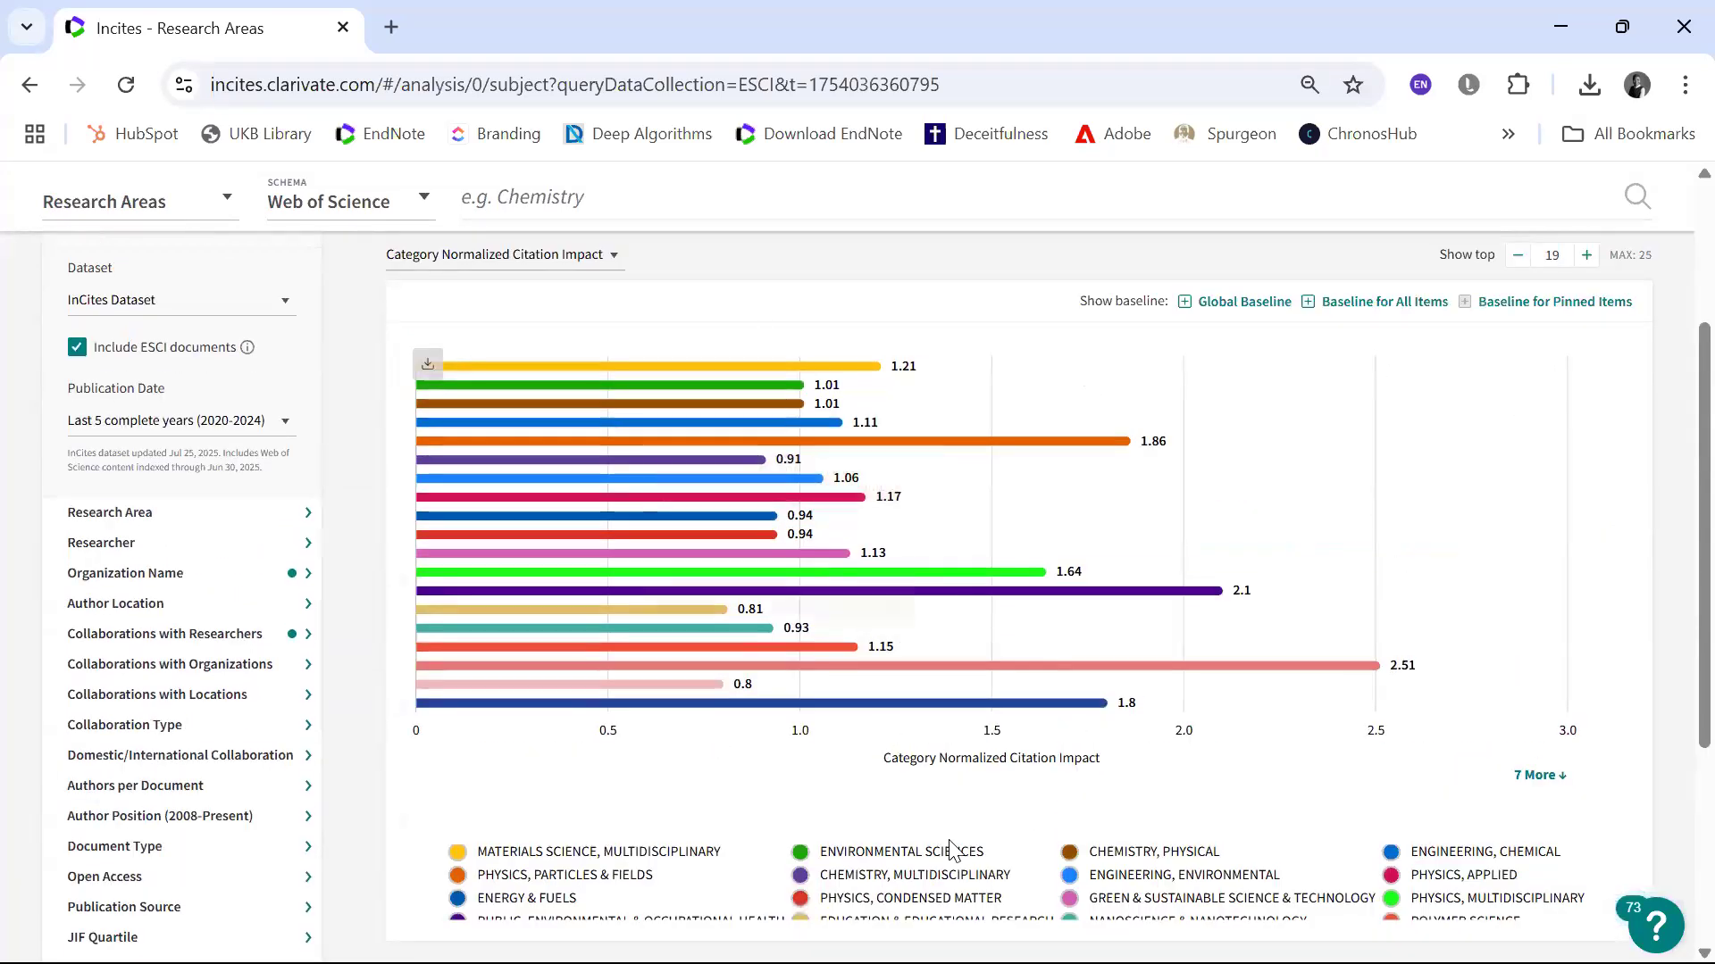
pyautogui.moveTo(700, 666)
pyautogui.scroll(3, 691, 393)
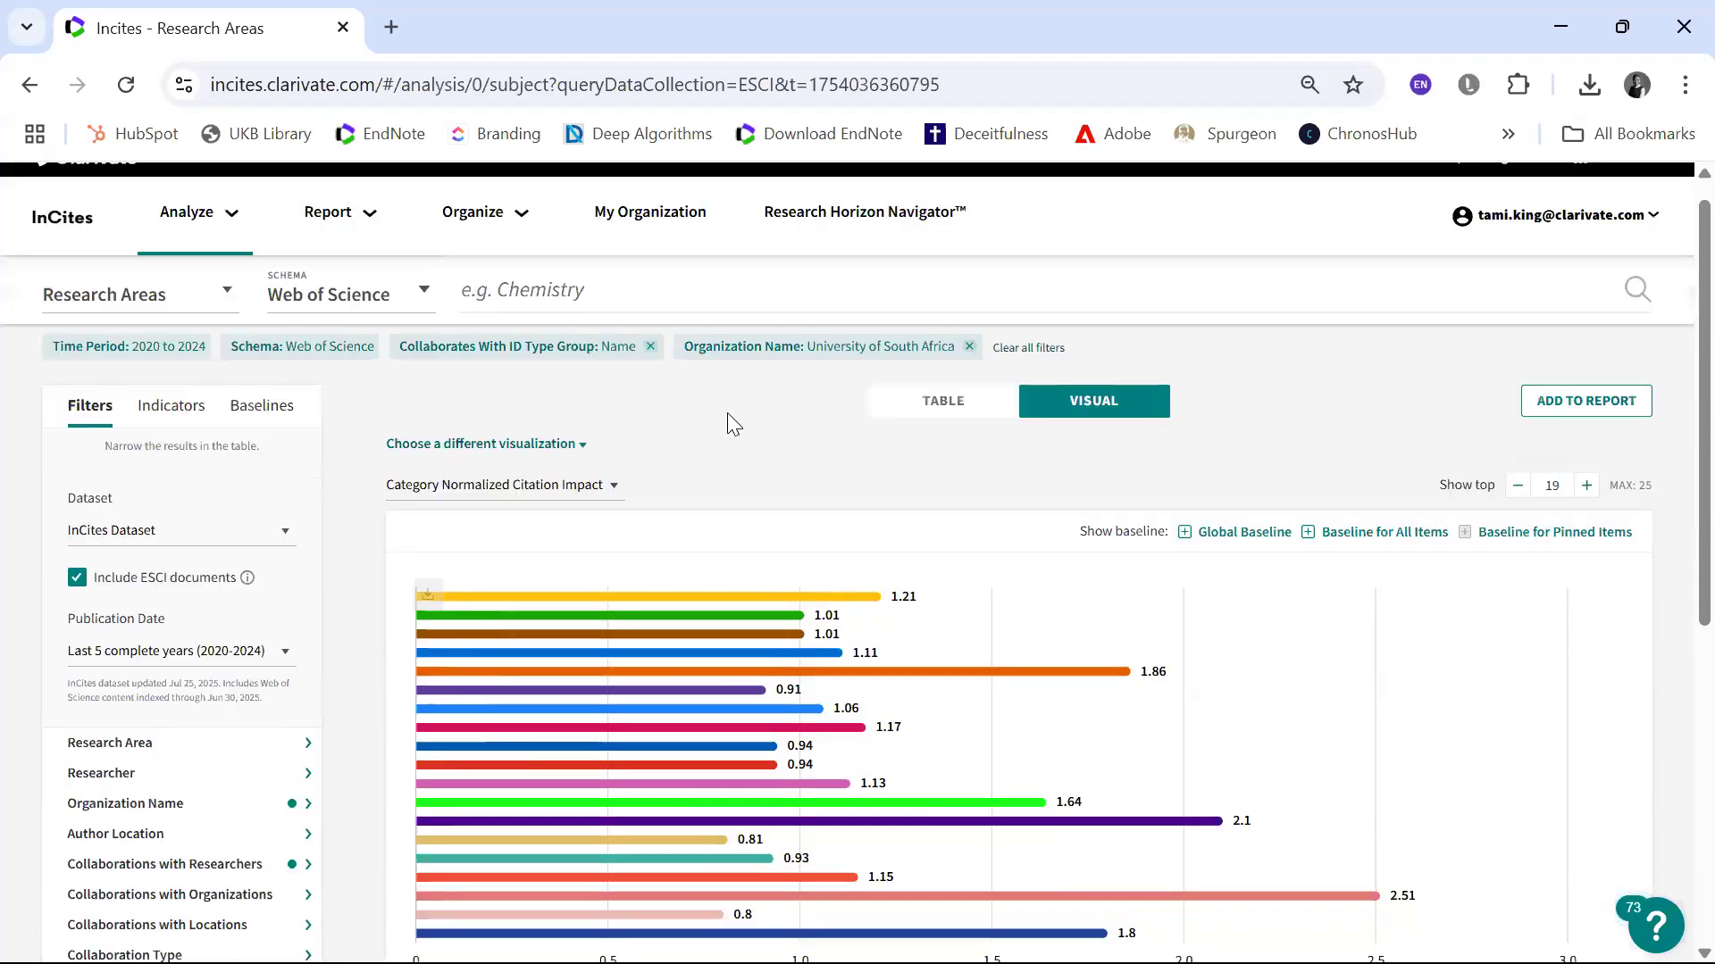